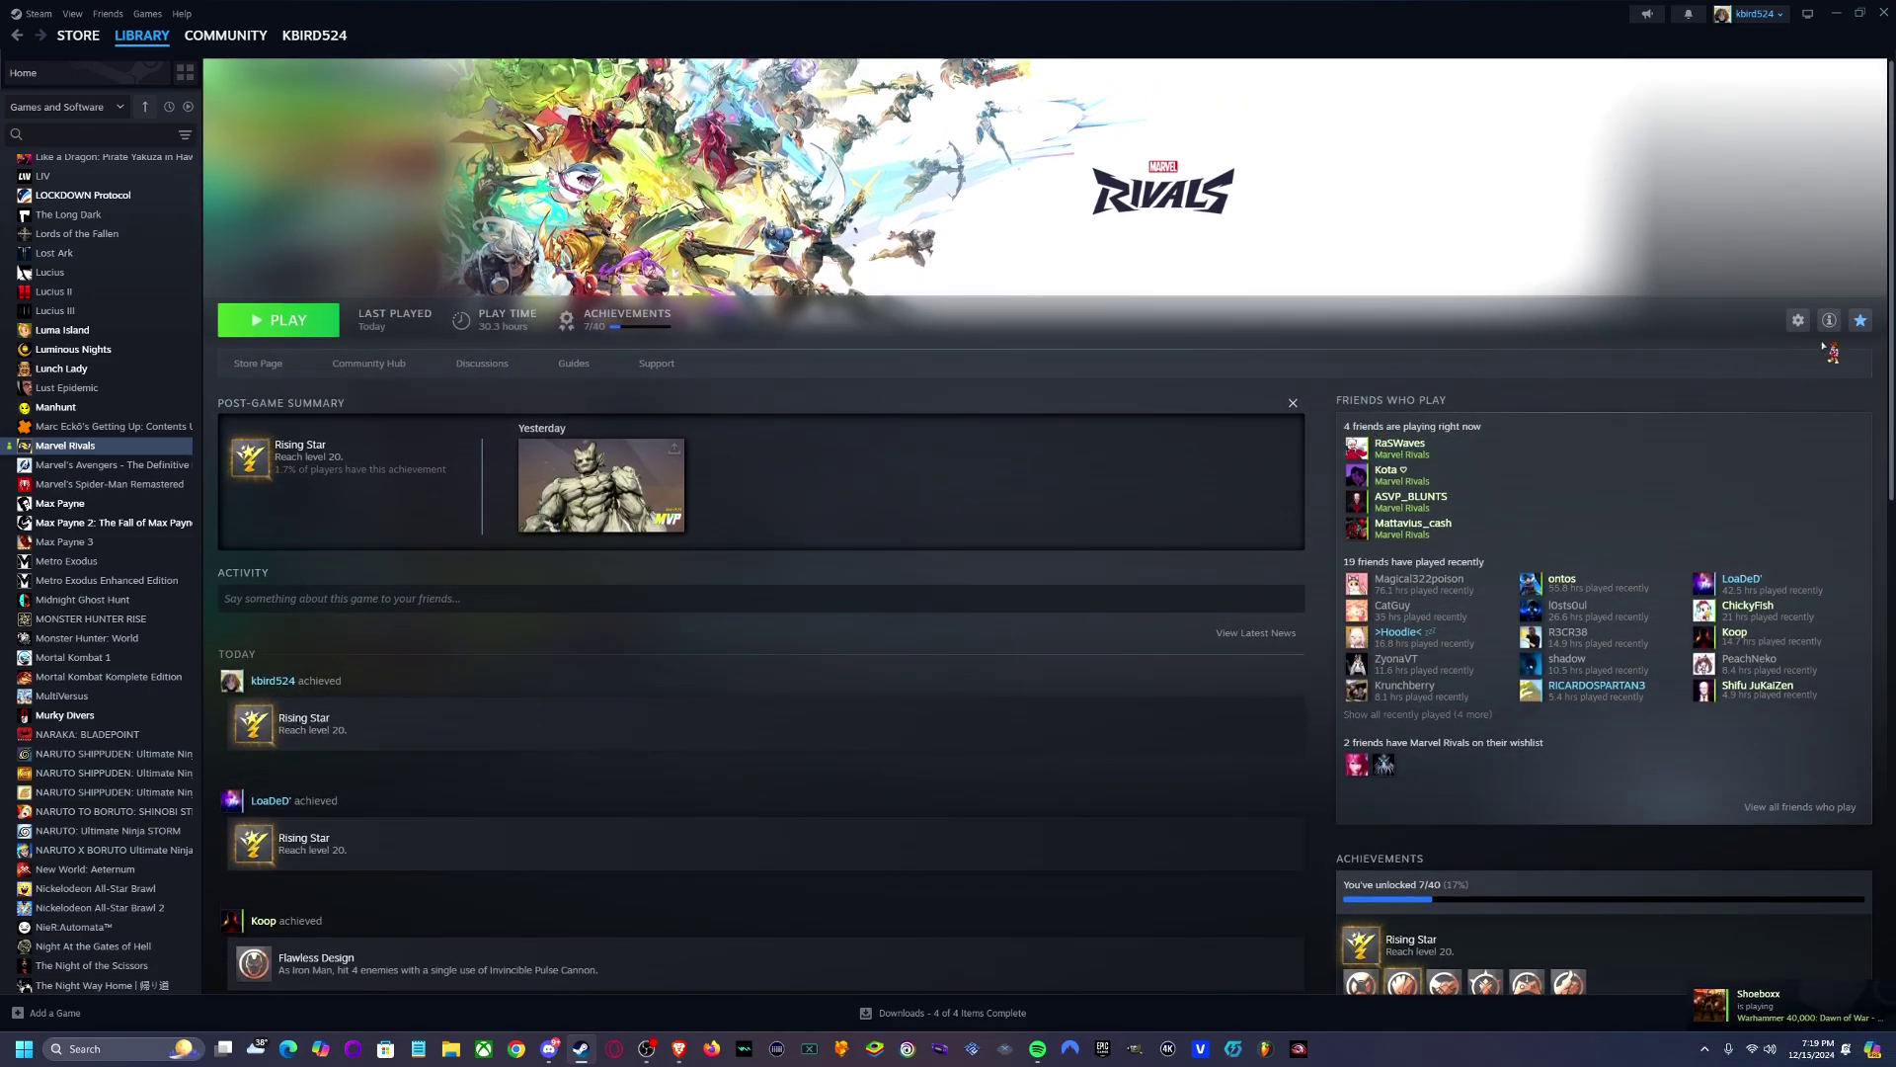
Toggle the in-game Steam overlay off and back on in Marvel Rivals properties, then close them
{"action": "left_click", "coordinate": [1799, 323]}
{"action": "left_click", "coordinate": [1724, 422]}
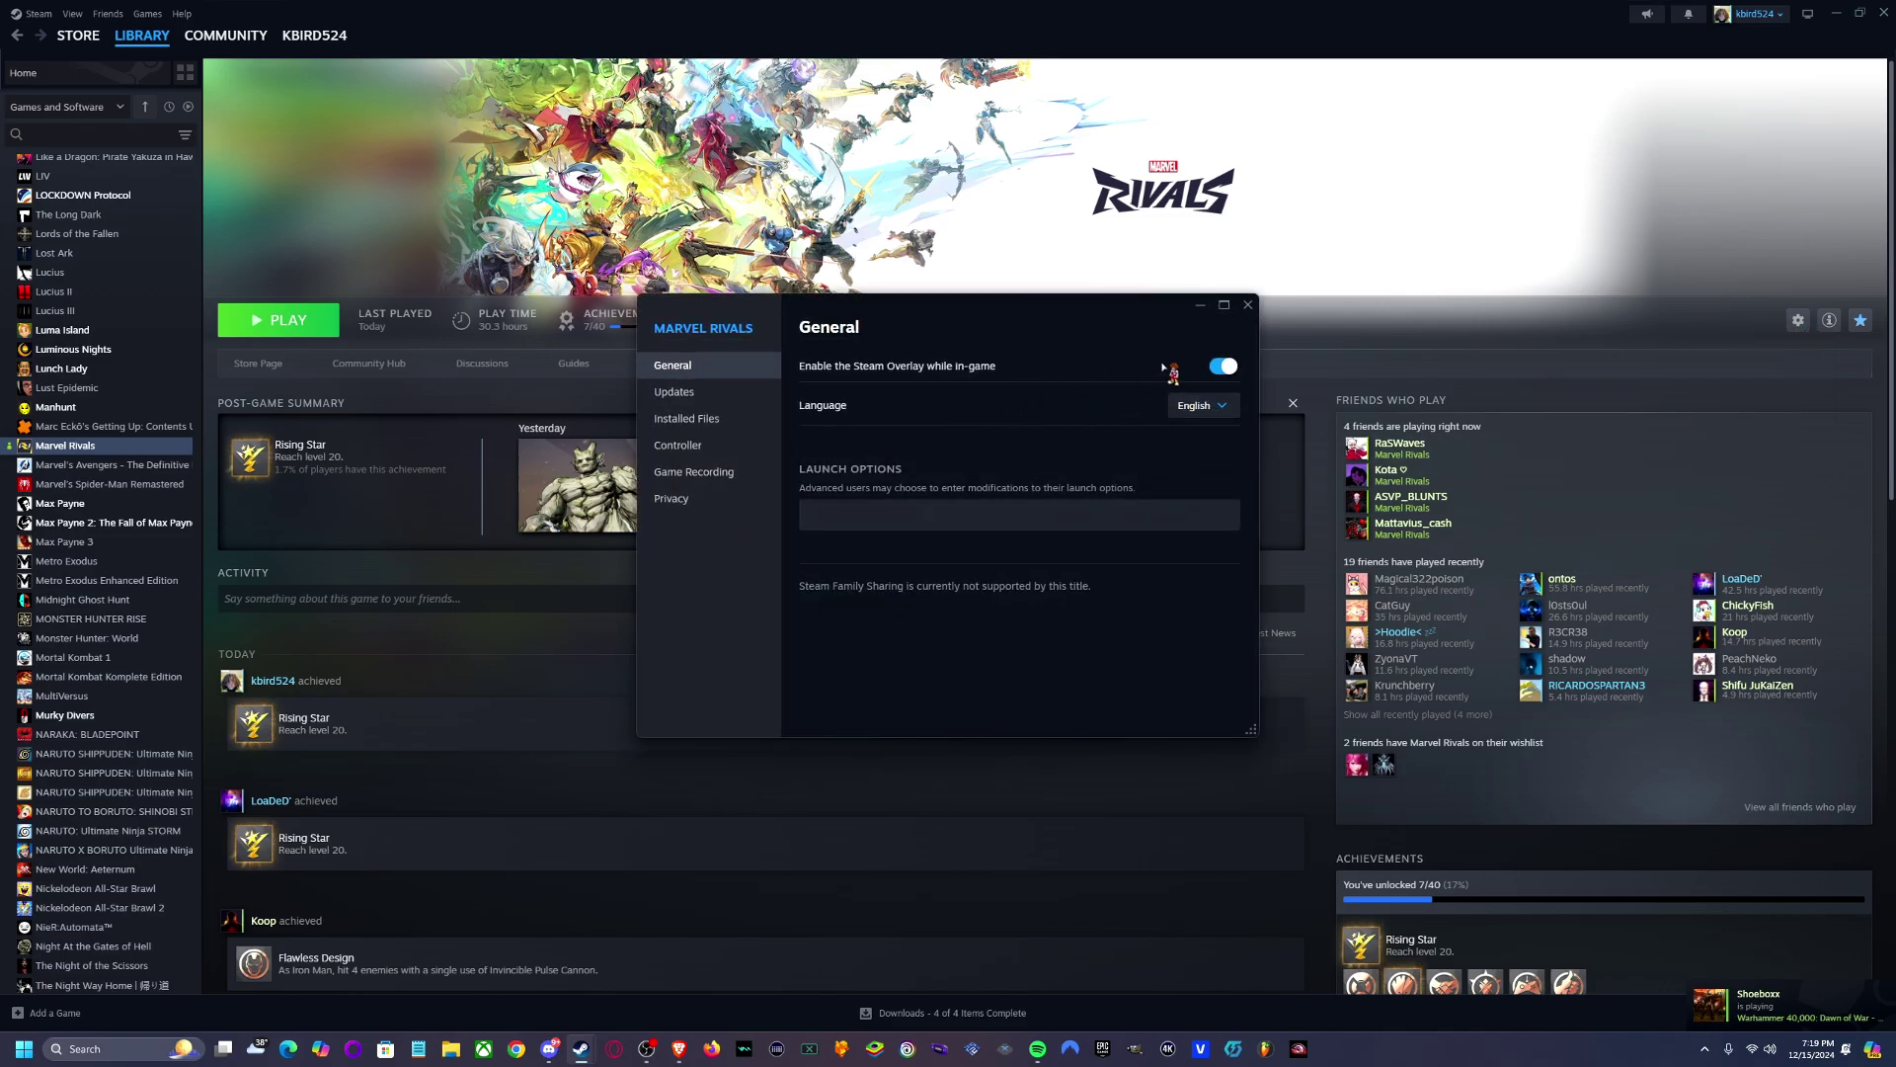
{"action": "left_click", "coordinate": [1227, 368]}
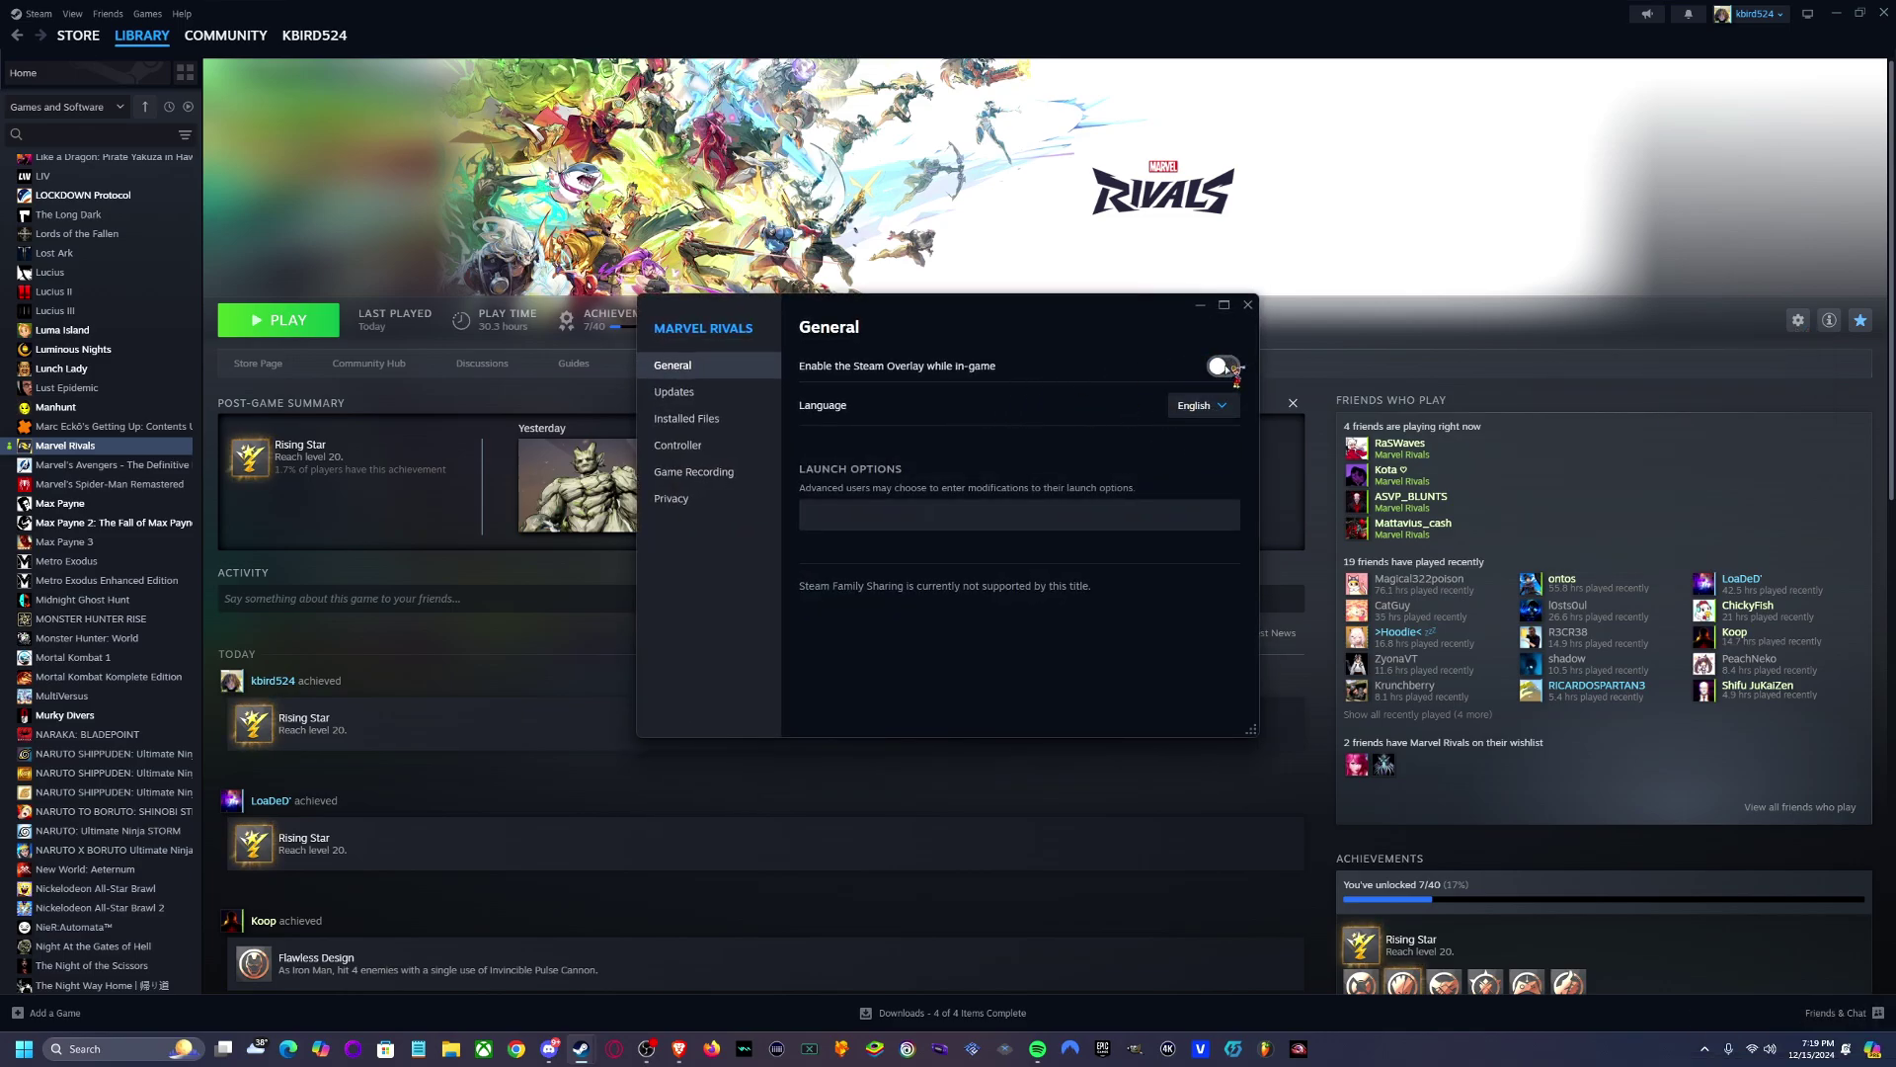
{"action": "left_click", "coordinate": [1225, 368]}
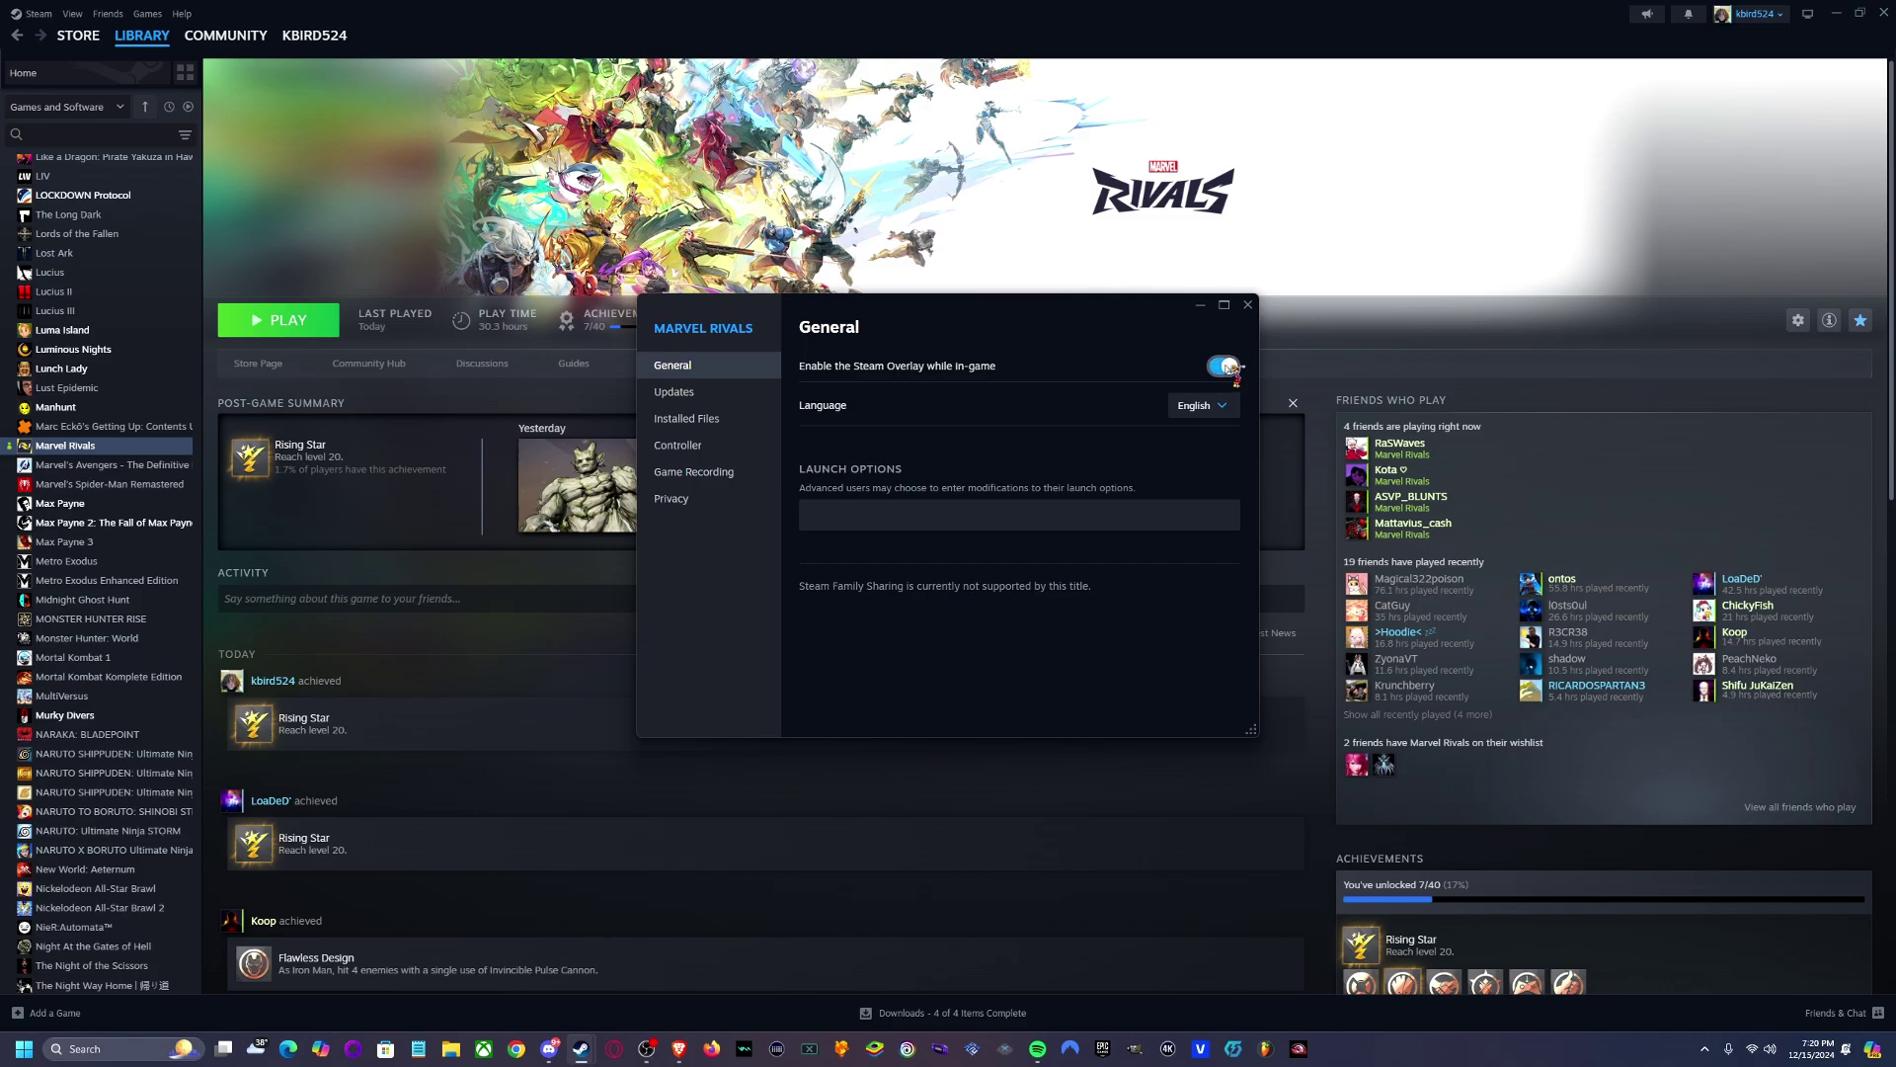
{"action": "left_click", "coordinate": [706, 420]}
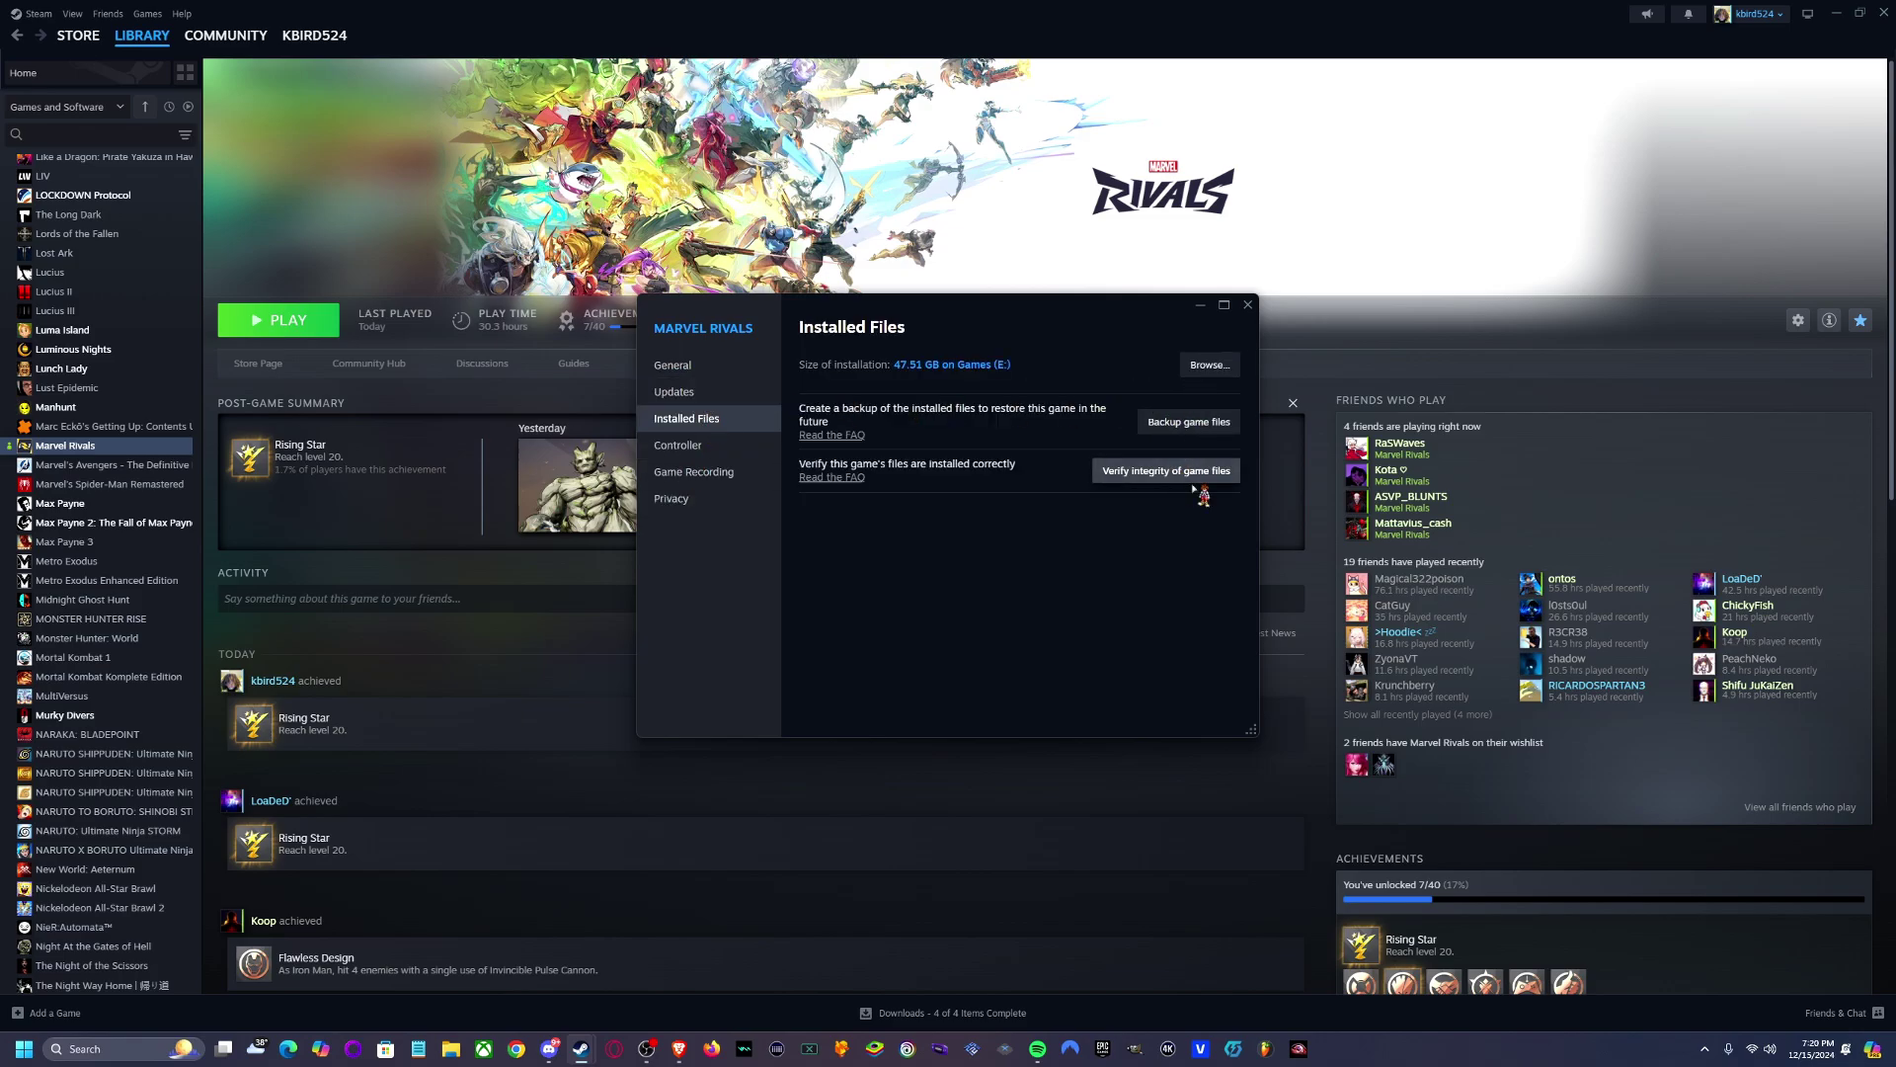
{"action": "left_click", "coordinate": [1248, 305]}
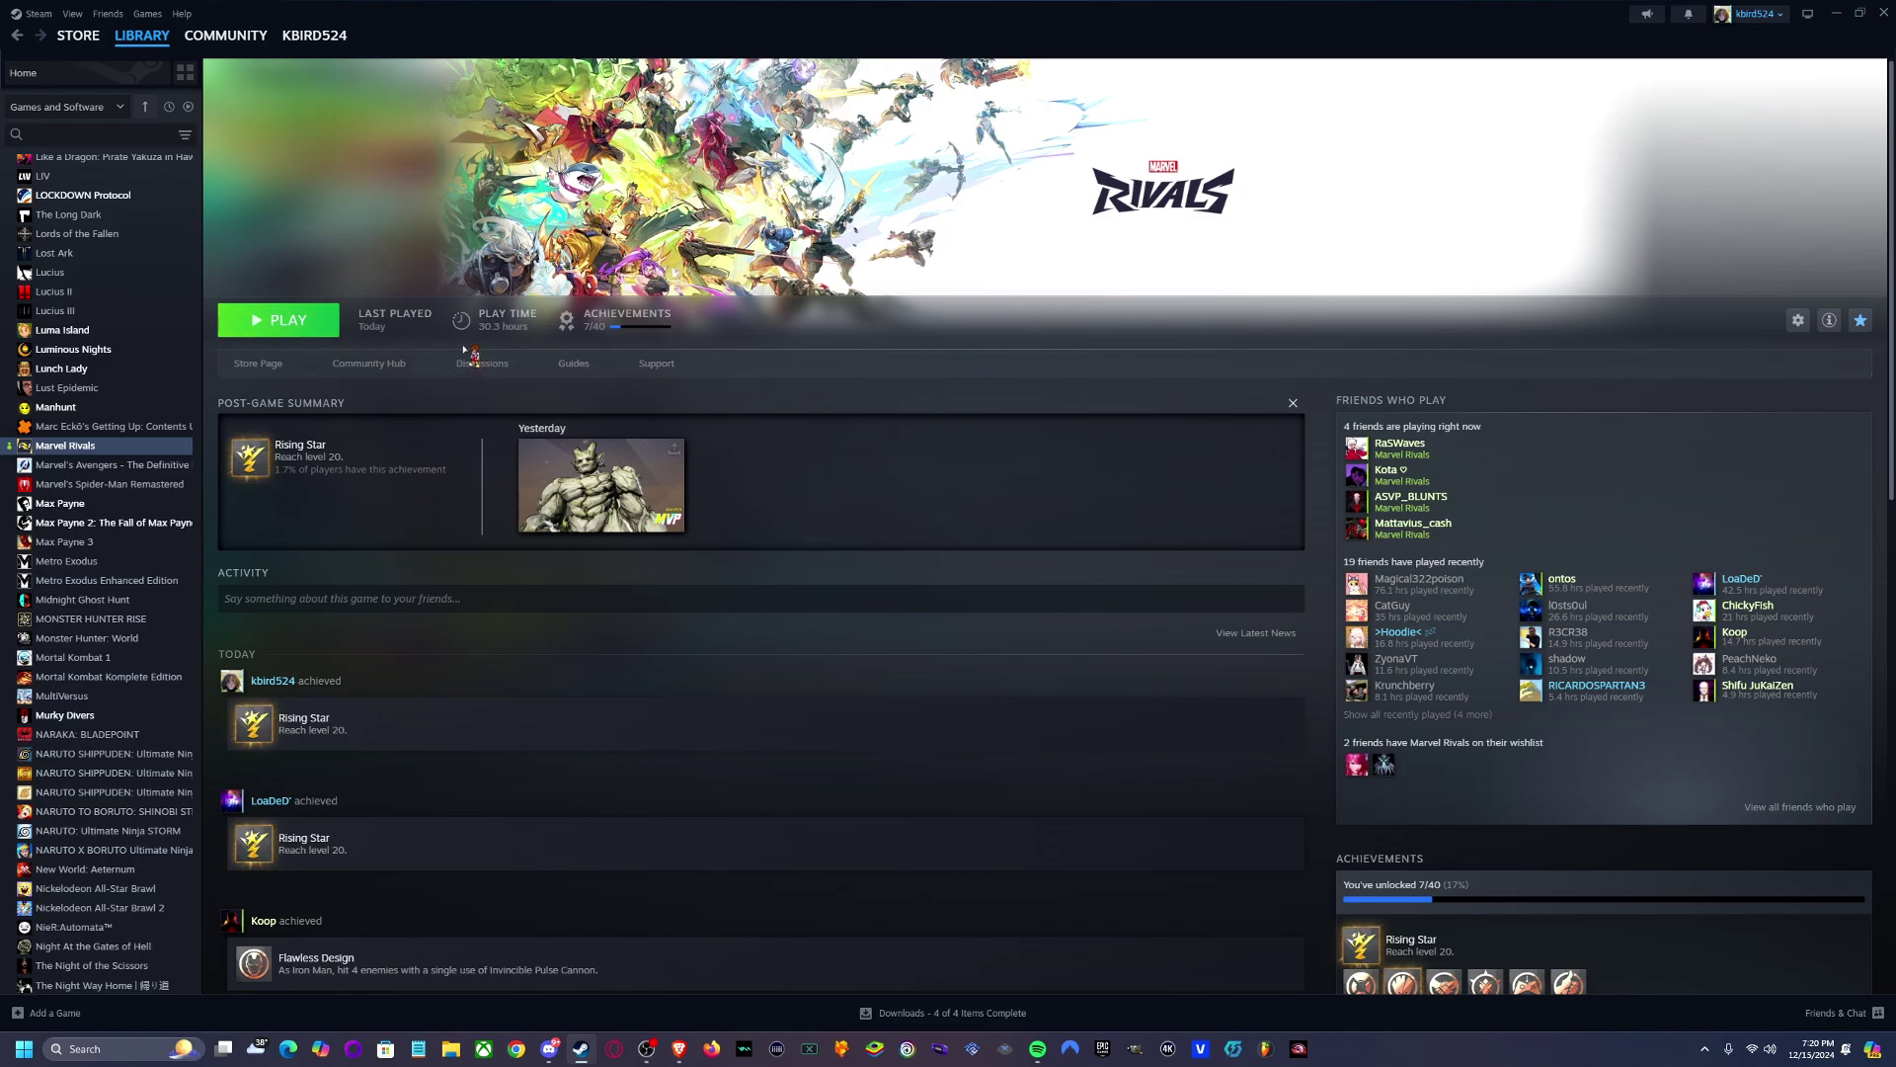
Review Windows Update's advanced options and recovery options in Windows Settings, then close Settings
{"action": "right_click", "coordinate": [44, 1050]}
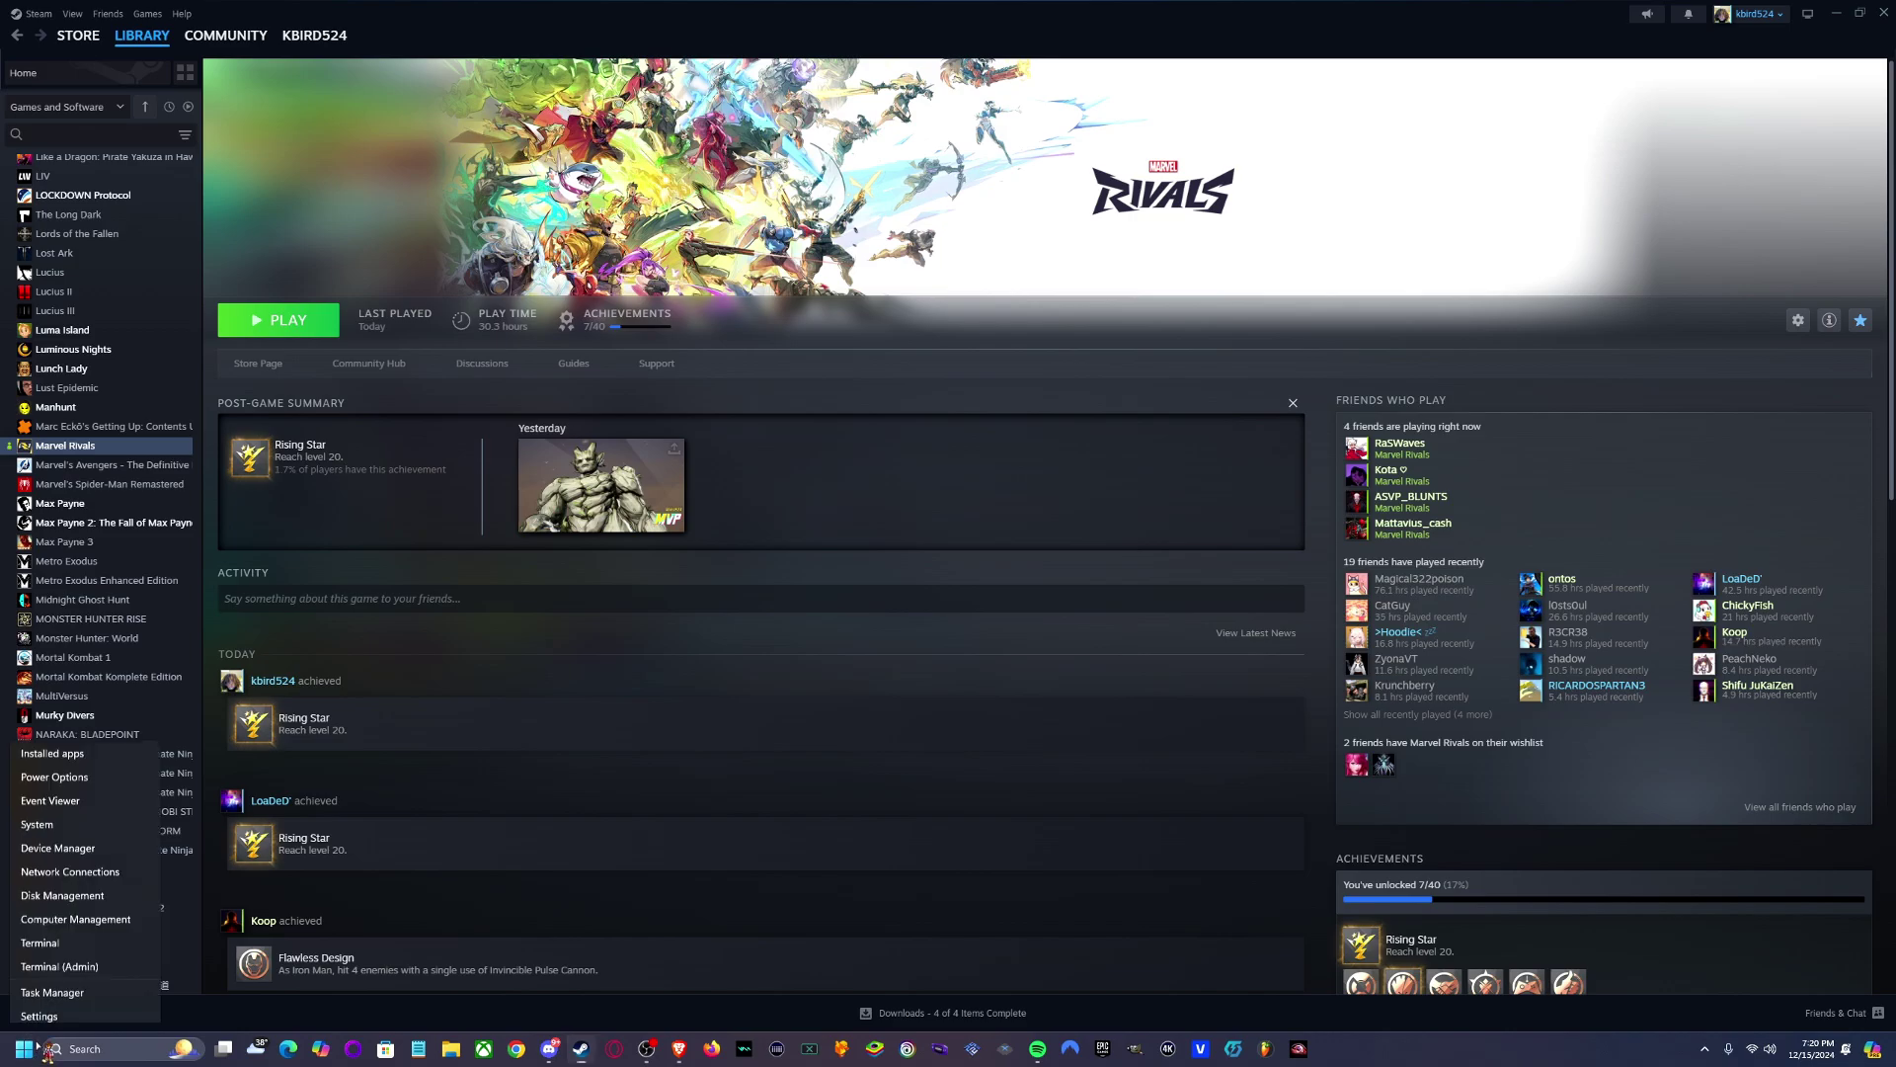
{"action": "left_click", "coordinate": [27, 1051]}
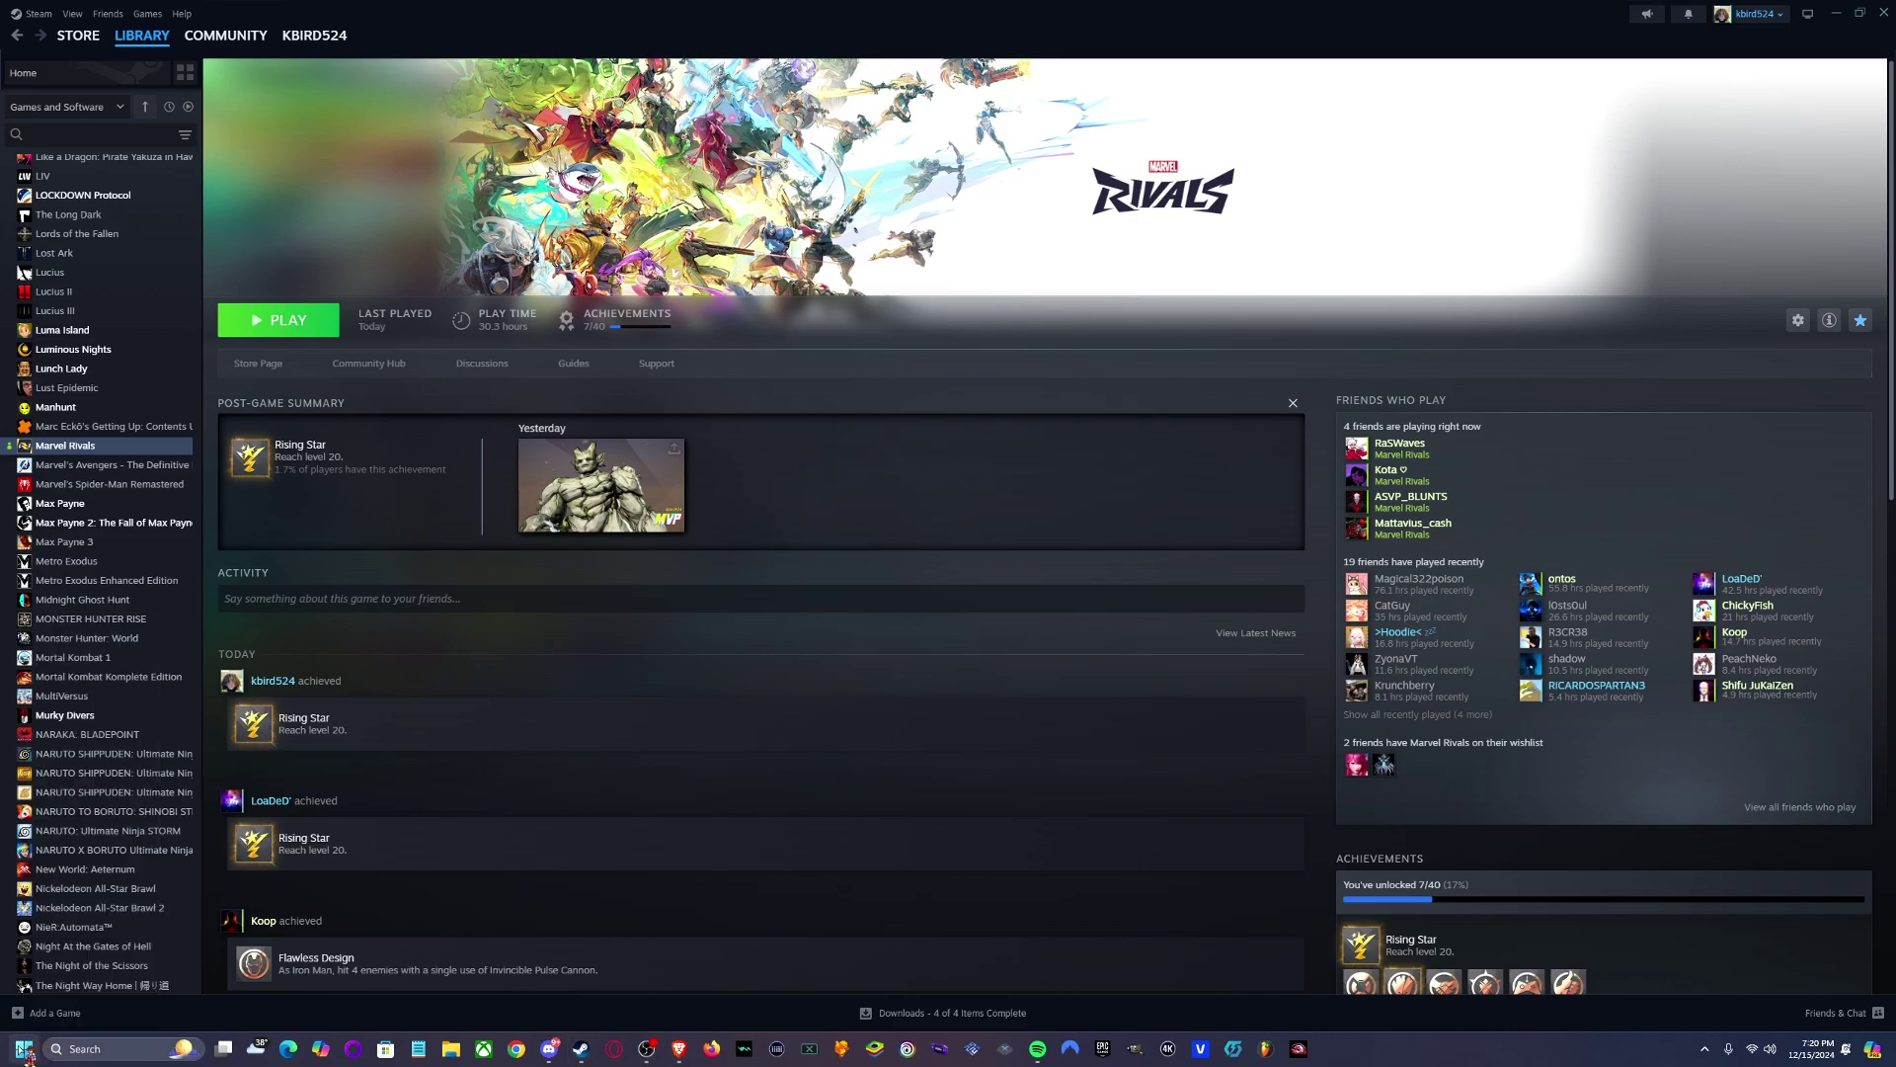
{"action": "left_click", "coordinate": [424, 622]}
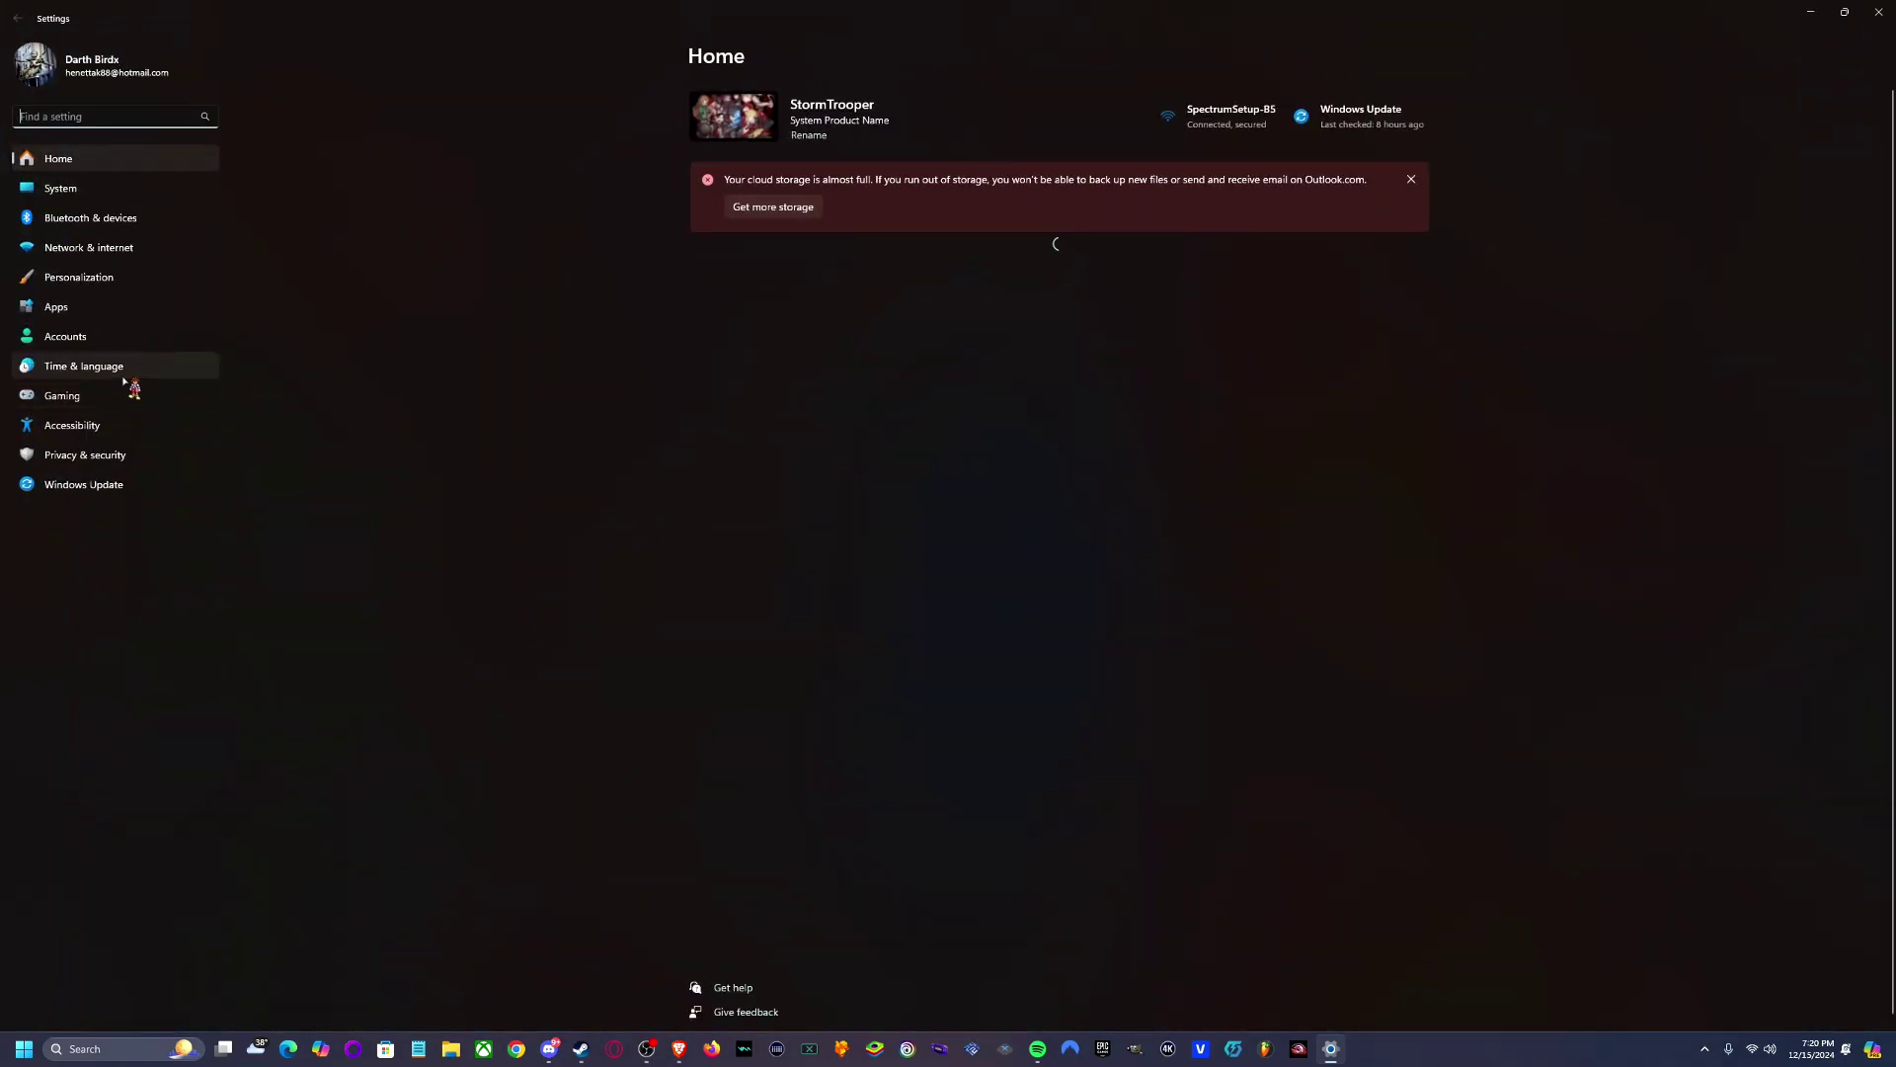
{"action": "left_click", "coordinate": [126, 486]}
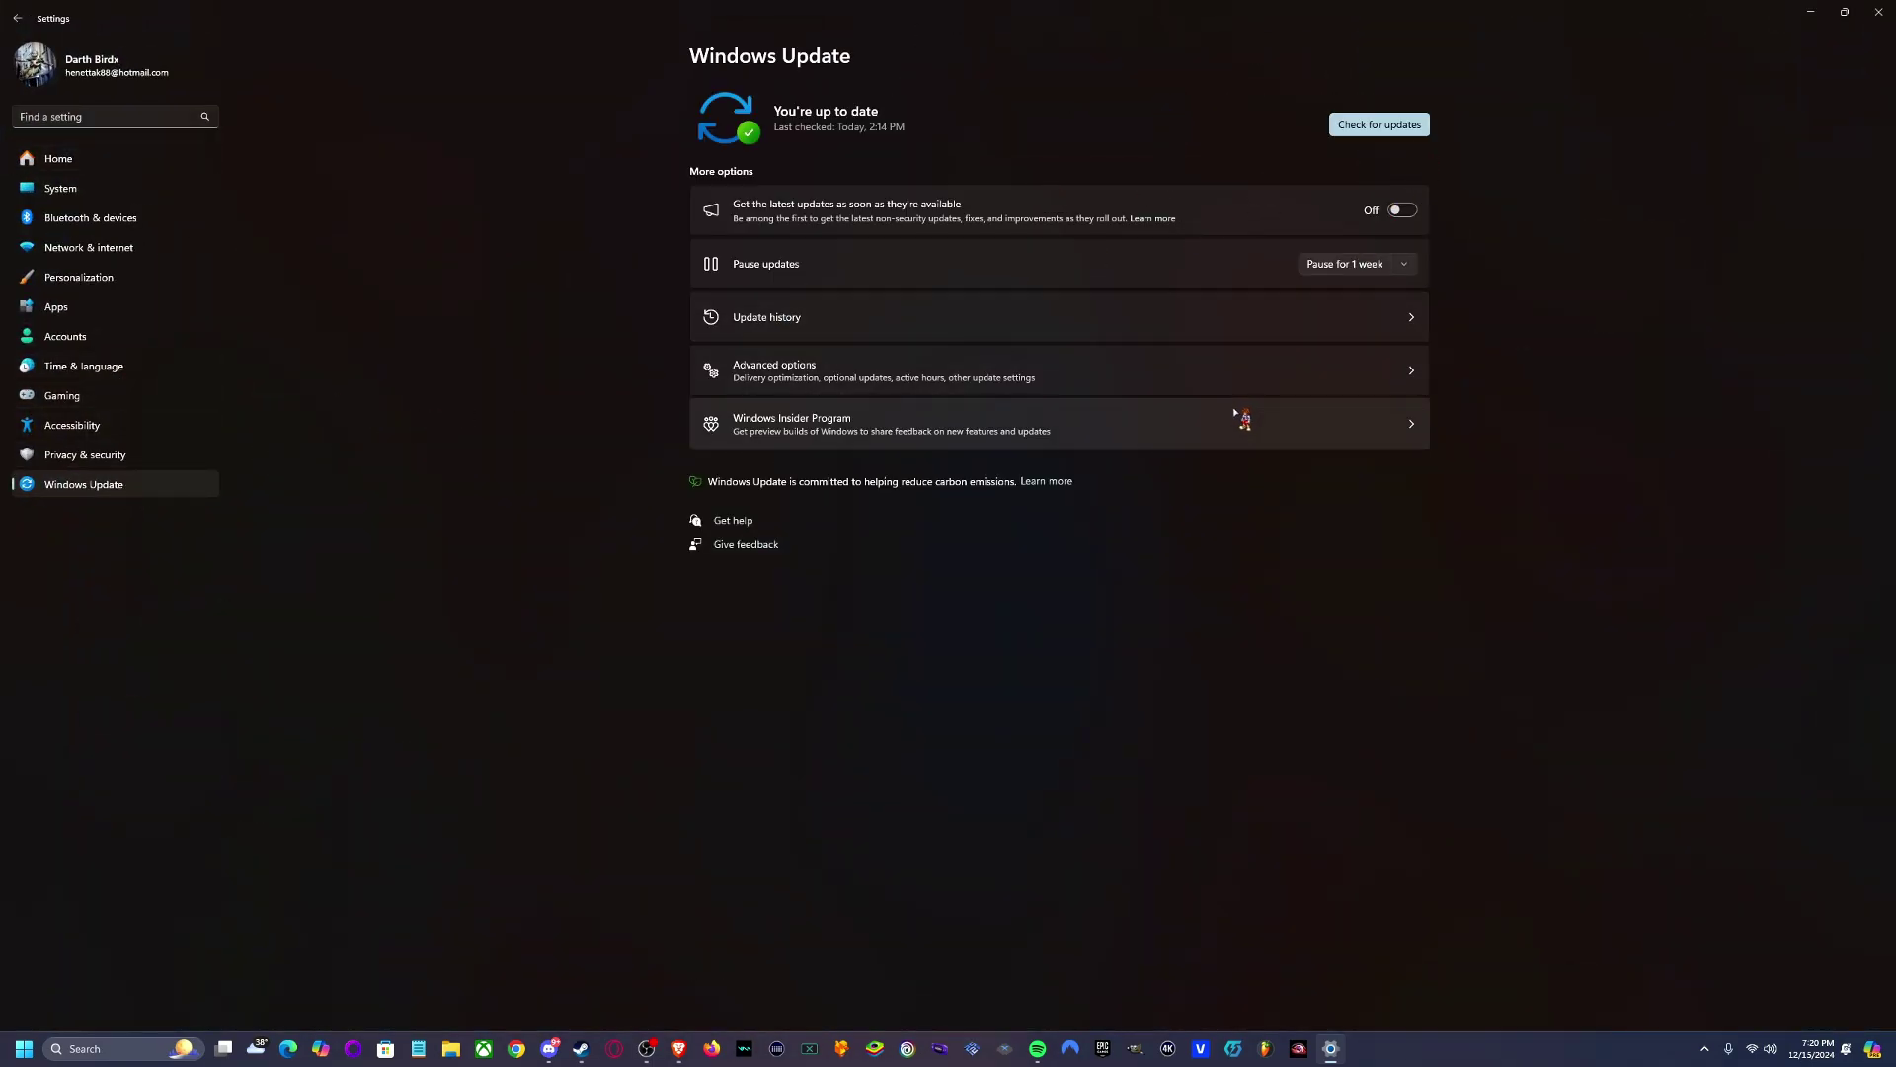
{"action": "left_click", "coordinate": [1263, 381]}
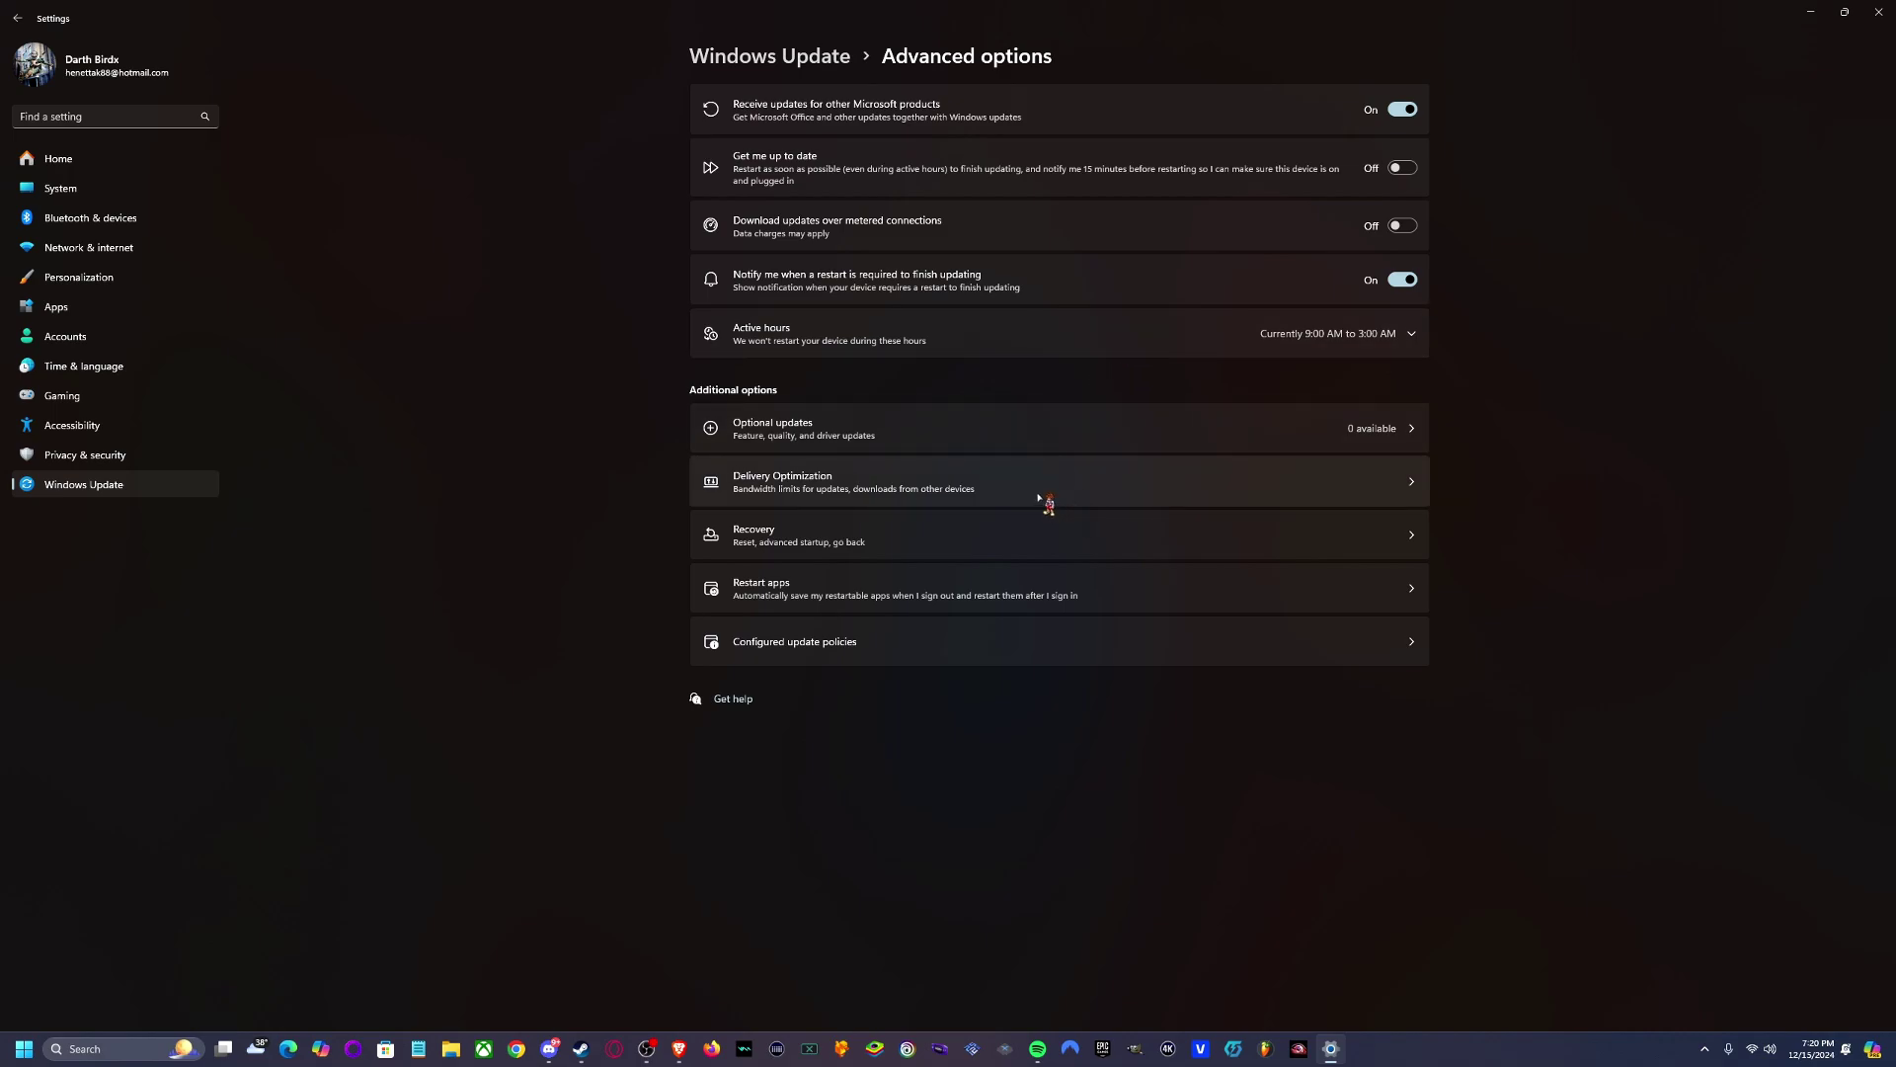
{"action": "left_click", "coordinate": [966, 543]}
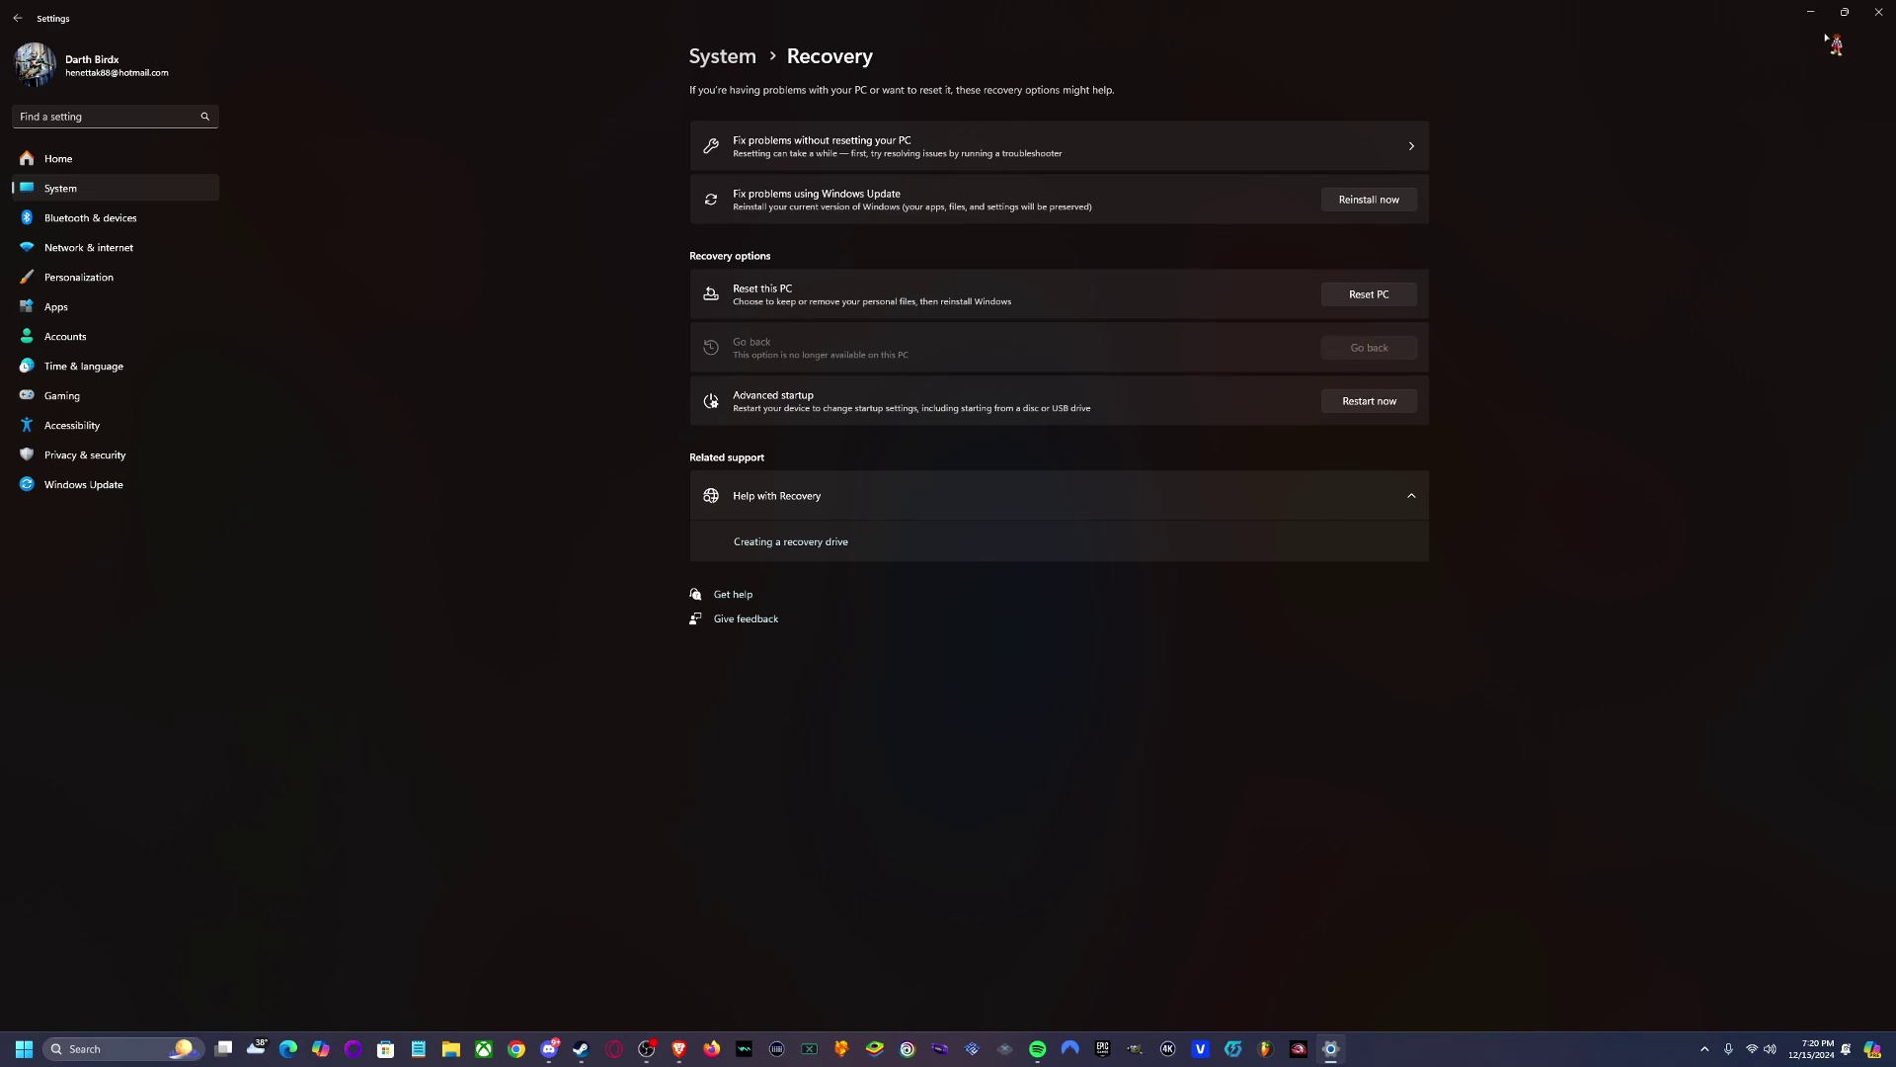
{"action": "left_click", "coordinate": [1873, 19]}
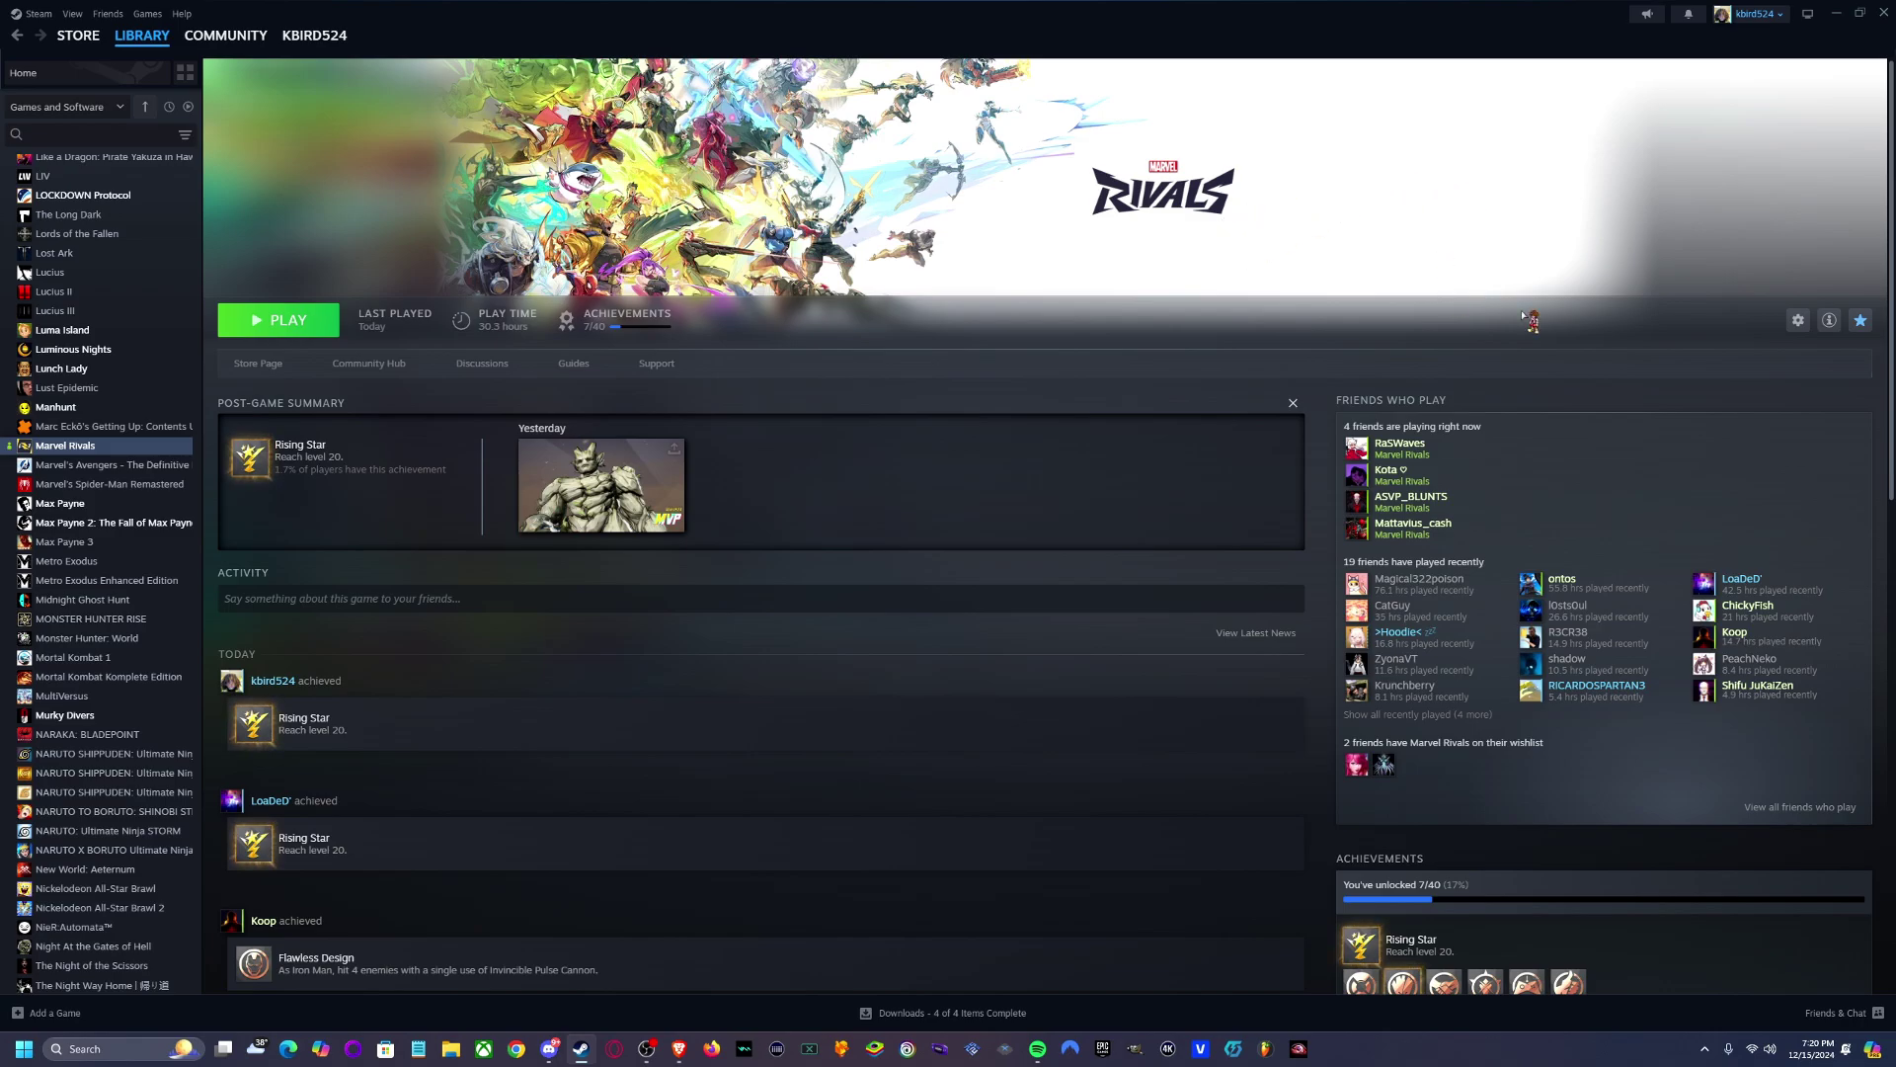
Browse to the Marvel Rivals install folder from Installed Files and place Explorer over Steam
{"action": "left_click", "coordinate": [1797, 320]}
{"action": "left_click", "coordinate": [1727, 424]}
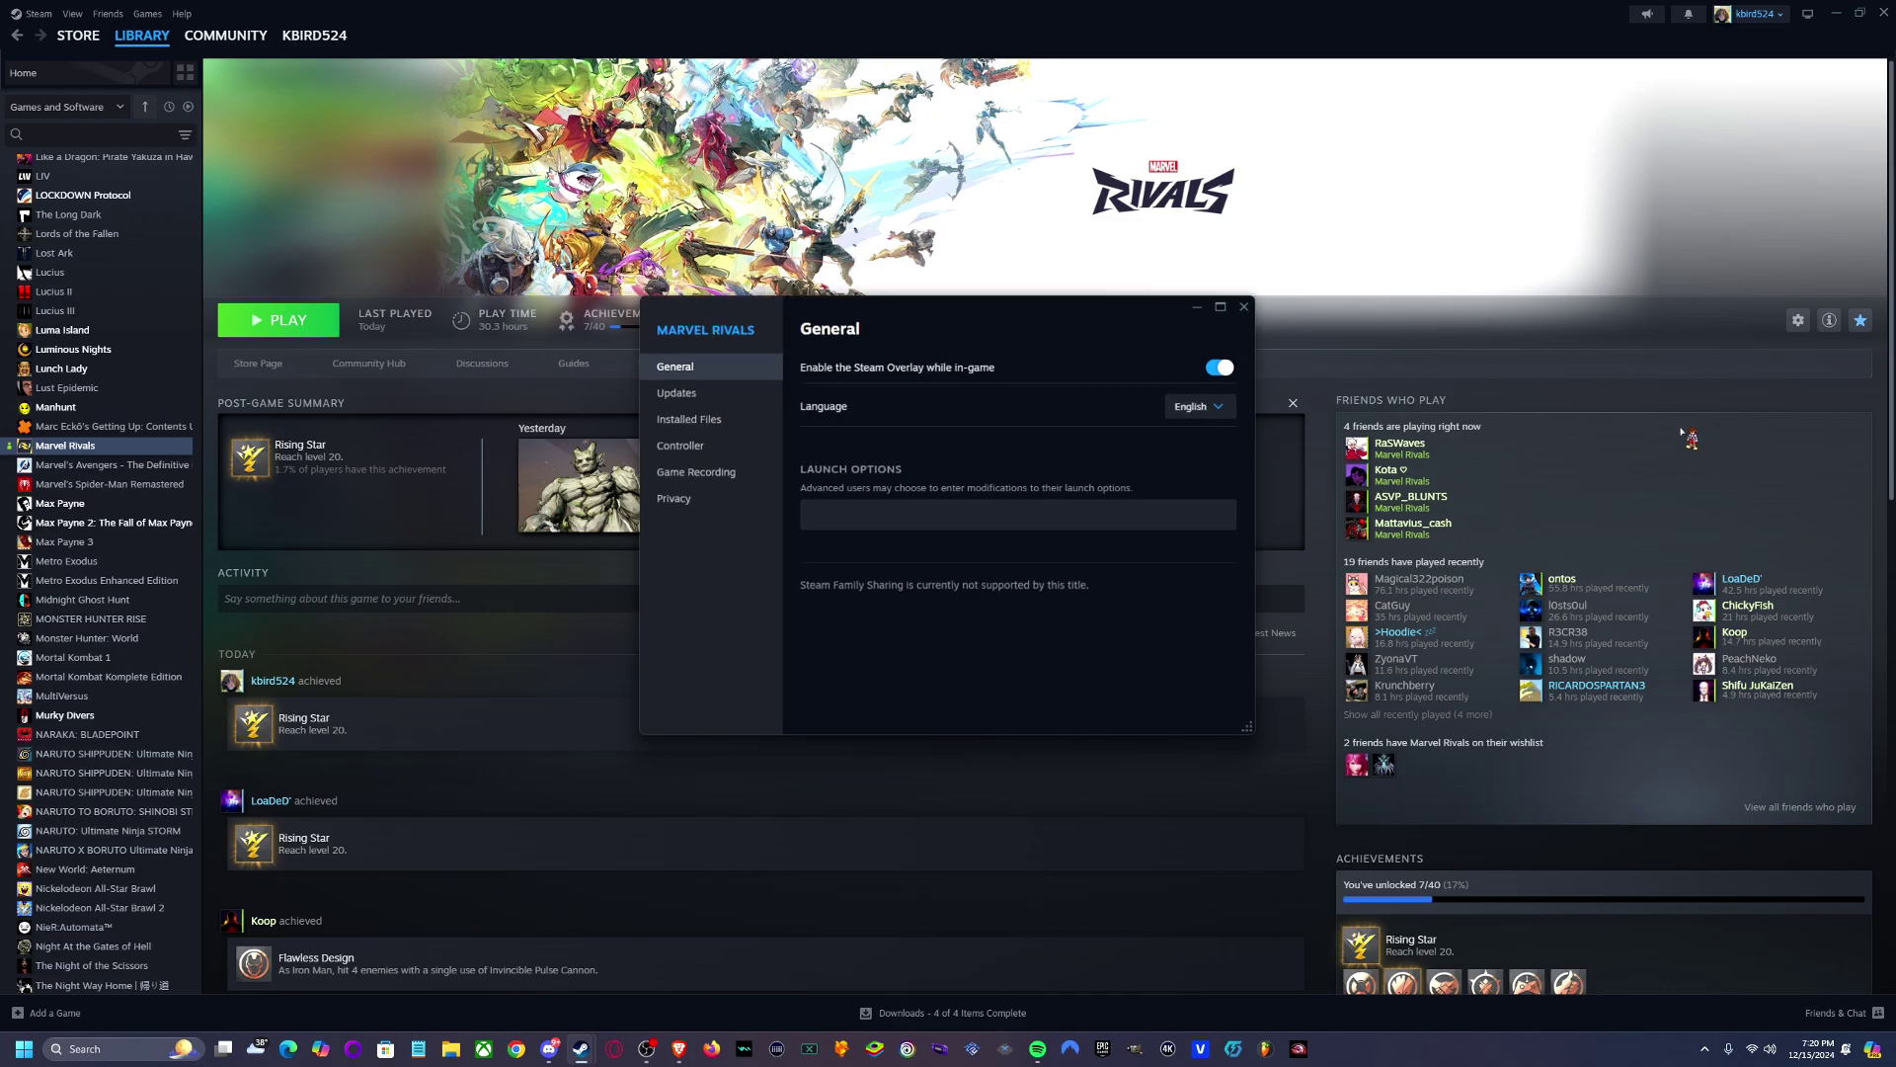
{"action": "left_click", "coordinate": [711, 393]}
{"action": "left_click", "coordinate": [1206, 368]}
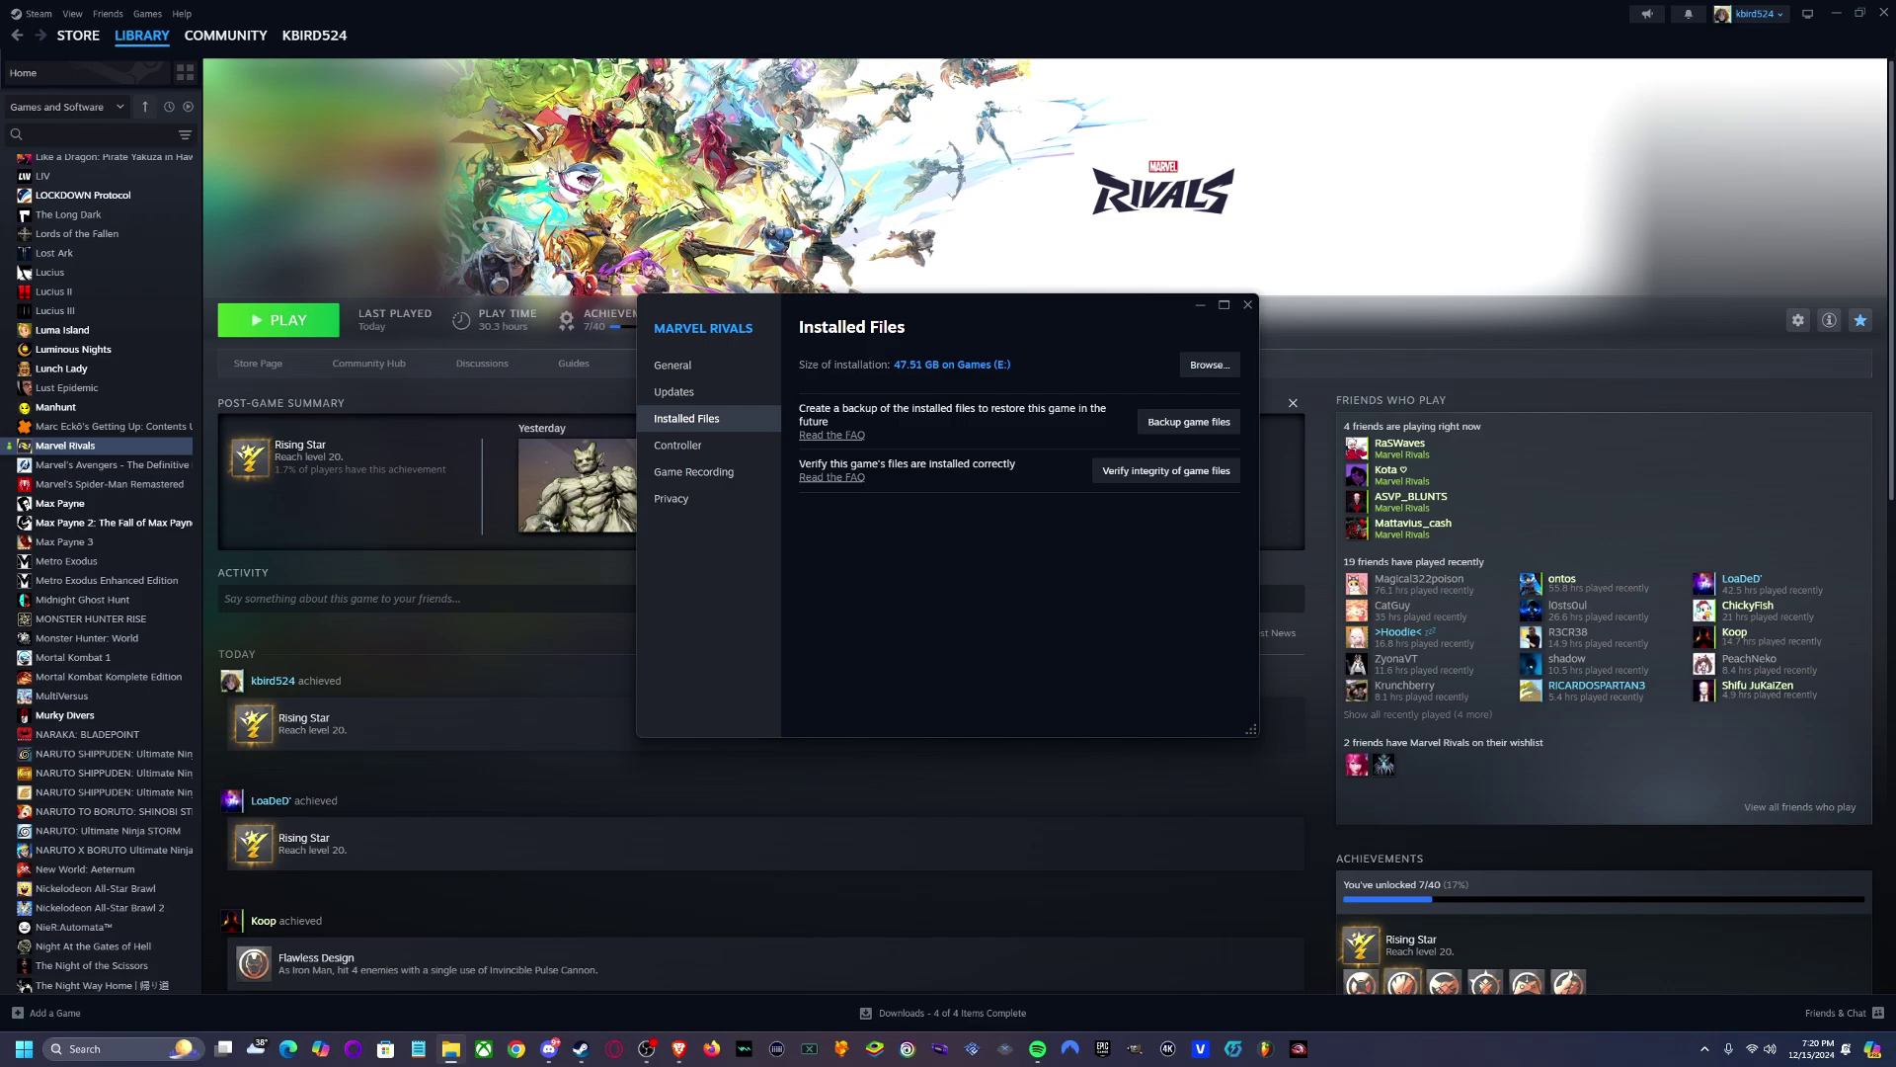
{"action": "left_click_drag", "start_coordinate": [1042, 432], "coordinate": [1255, 281]}
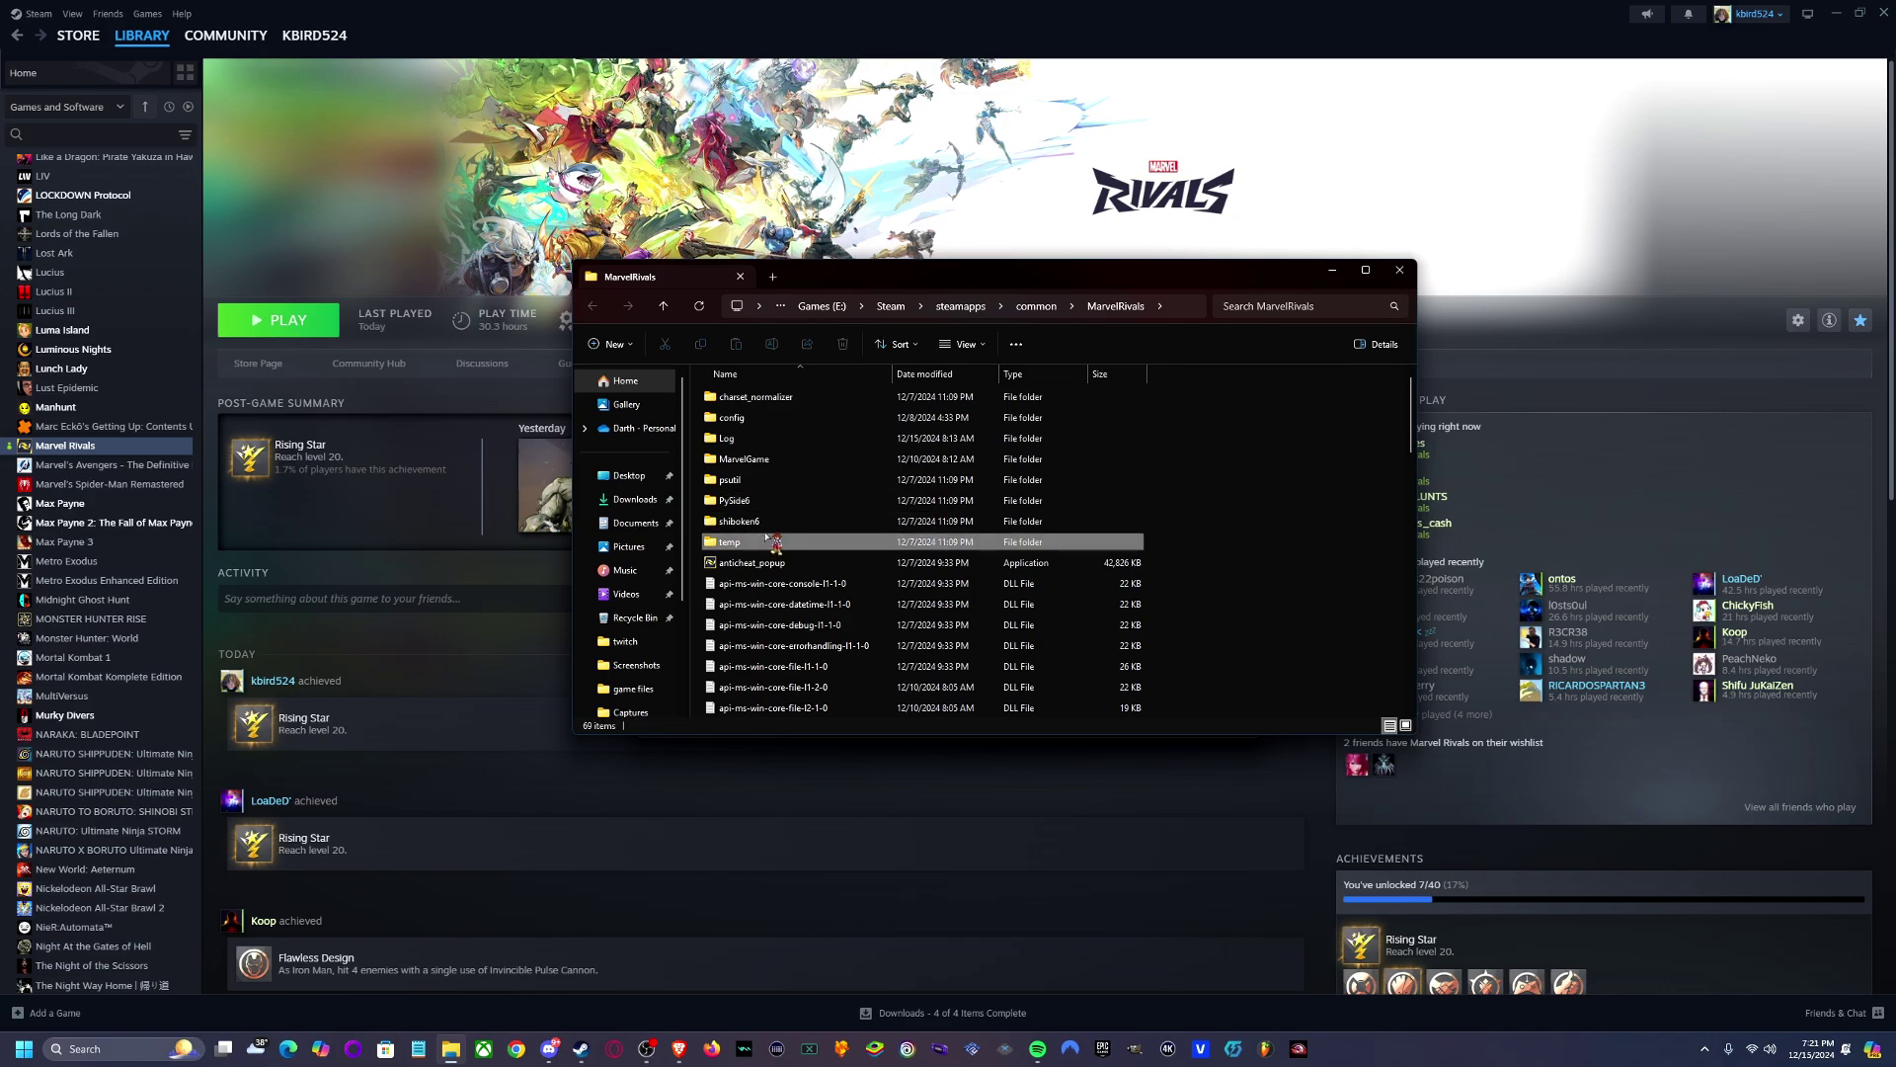
{"action": "left_click", "coordinate": [781, 541]}
Peek into the temp folder, then explore MarvelGame\Marvel's Plugins and Content\Paks folders
{"action": "double_click", "coordinate": [780, 542]}
{"action": "key", "text": "alt+Left"}
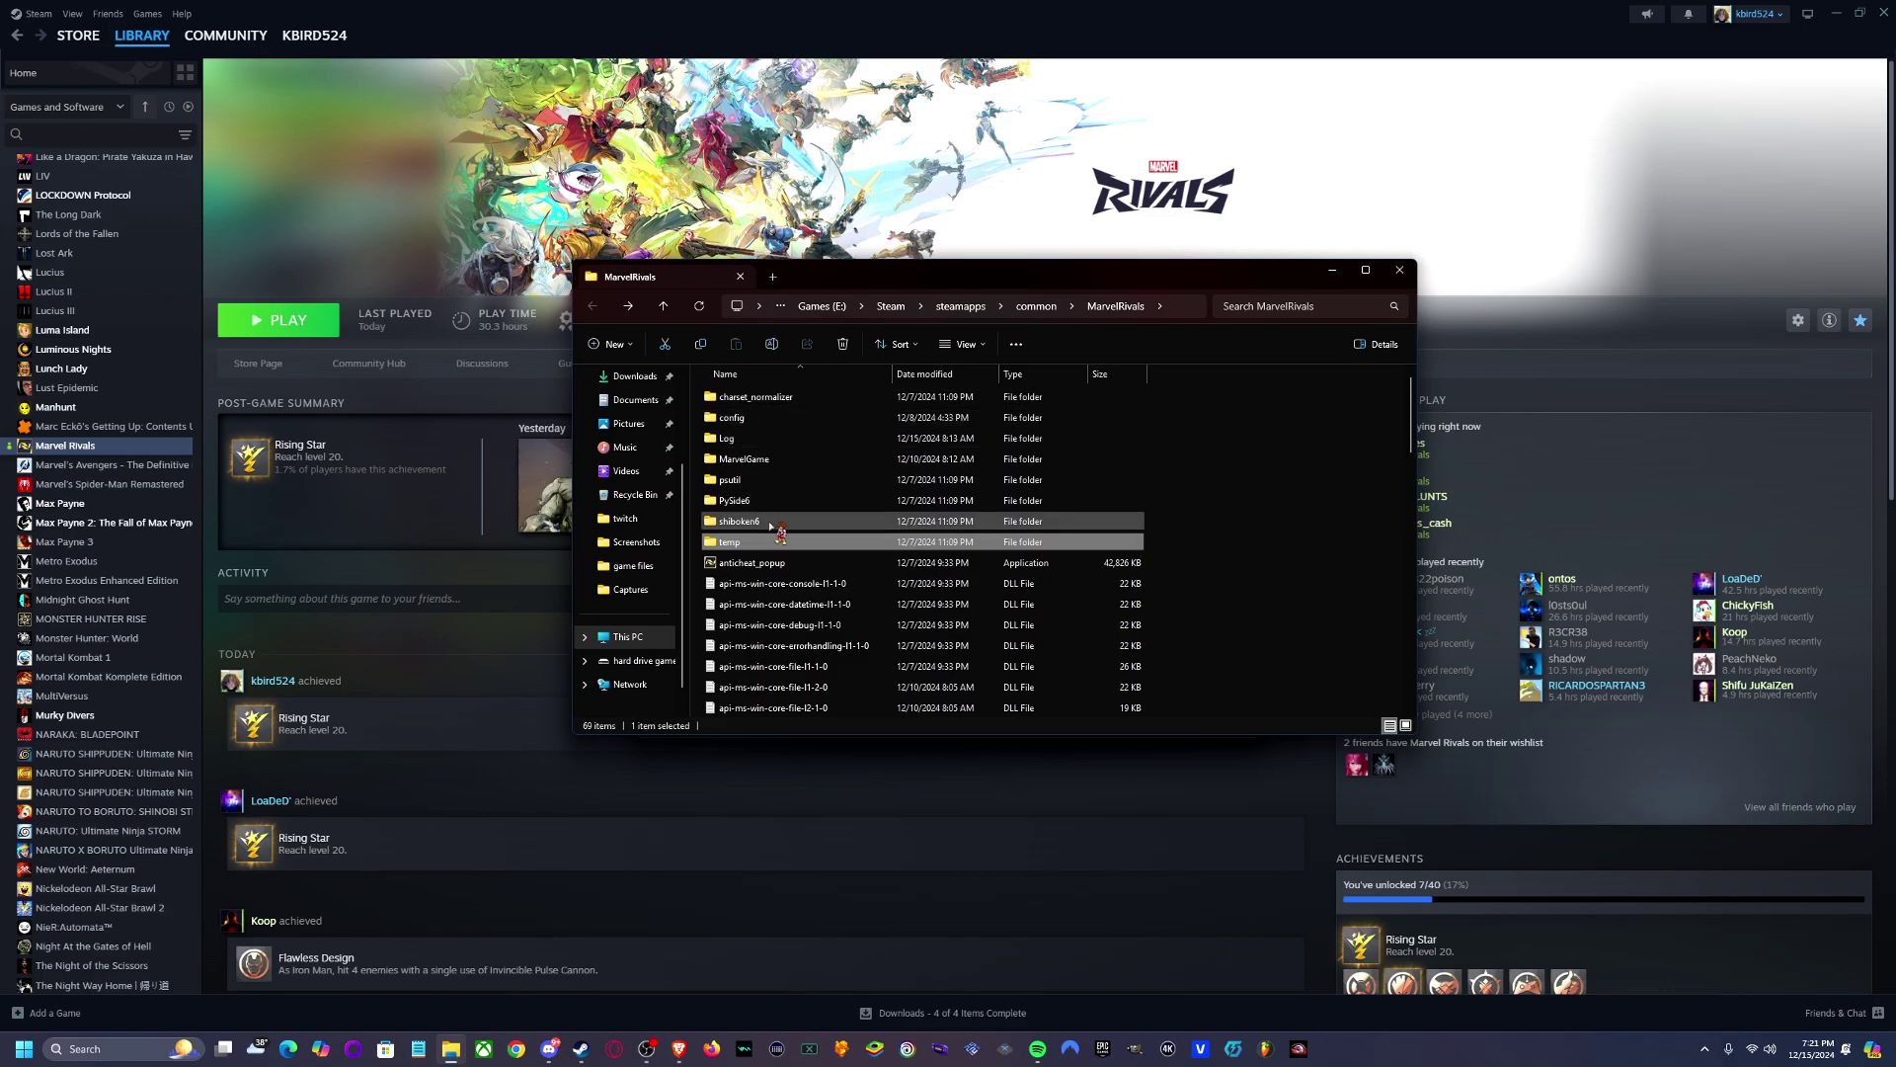
{"action": "left_click", "coordinate": [776, 521]}
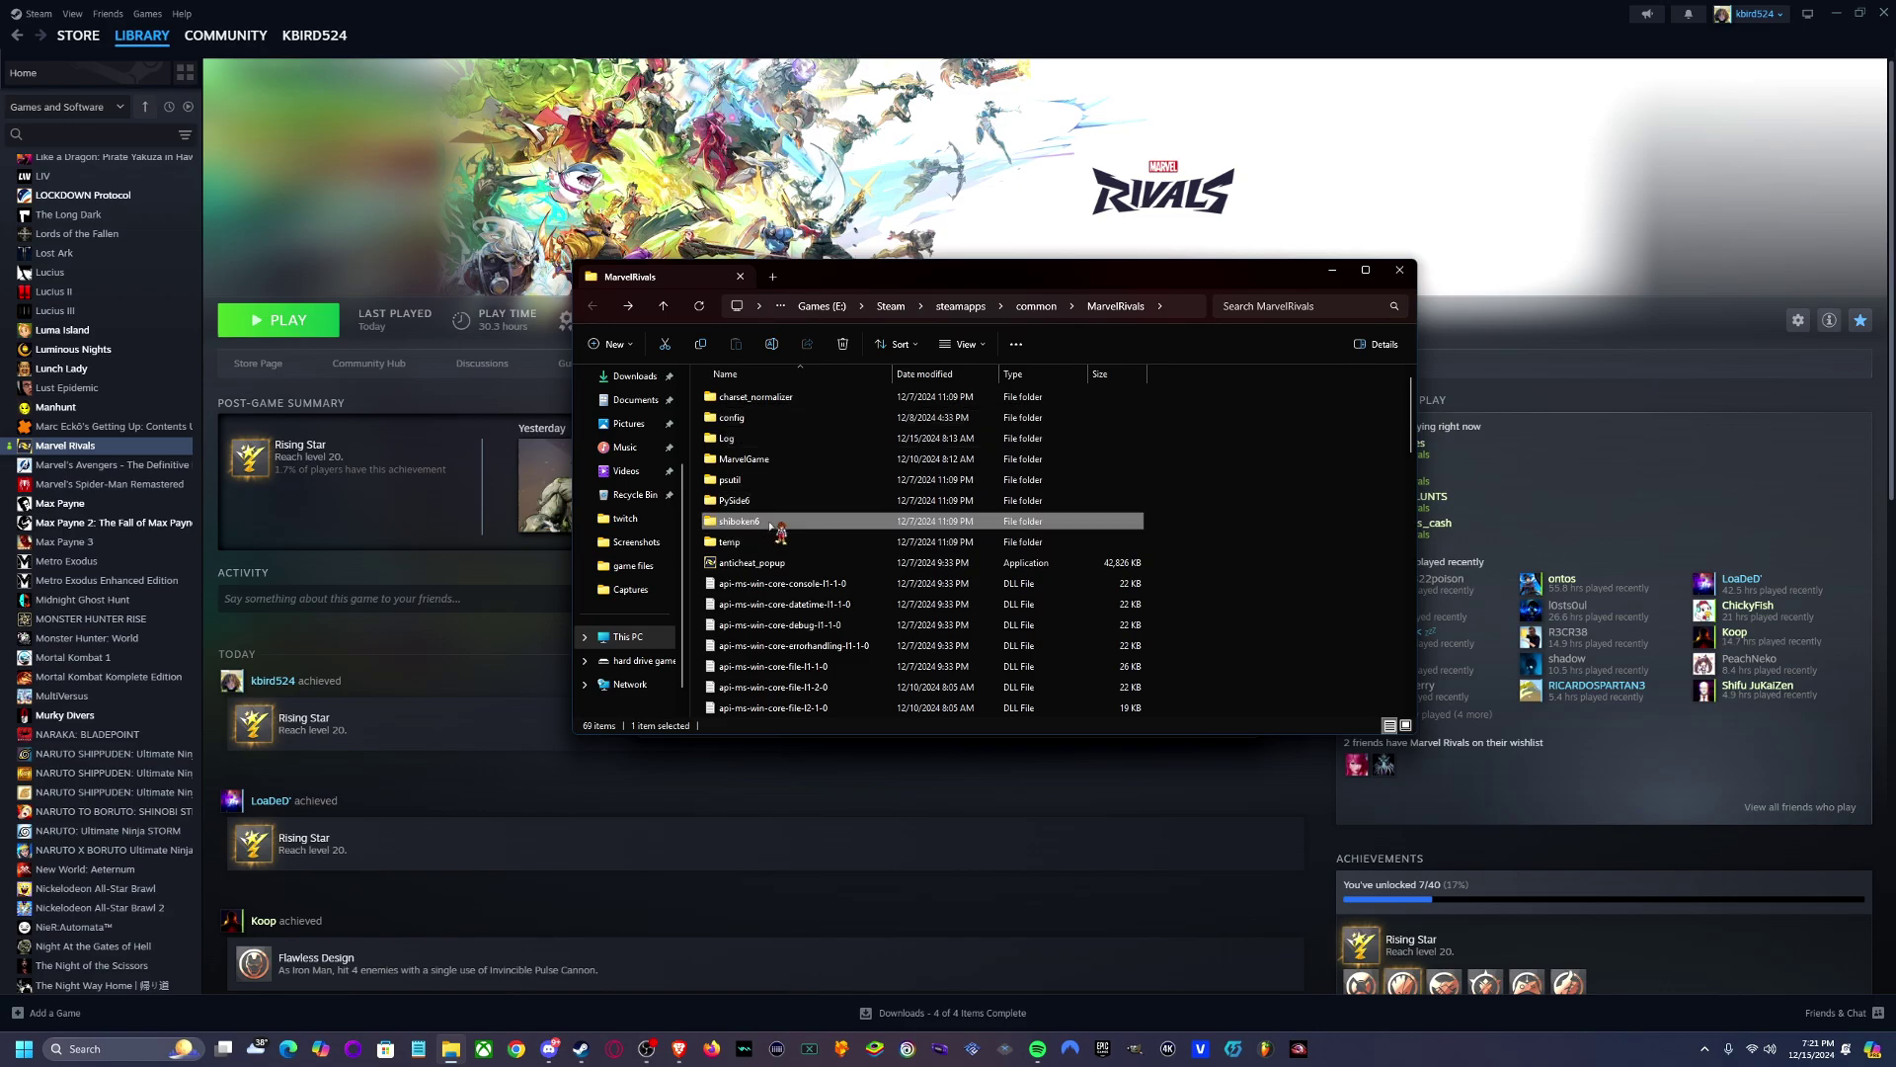
{"action": "double_click", "coordinate": [765, 459]}
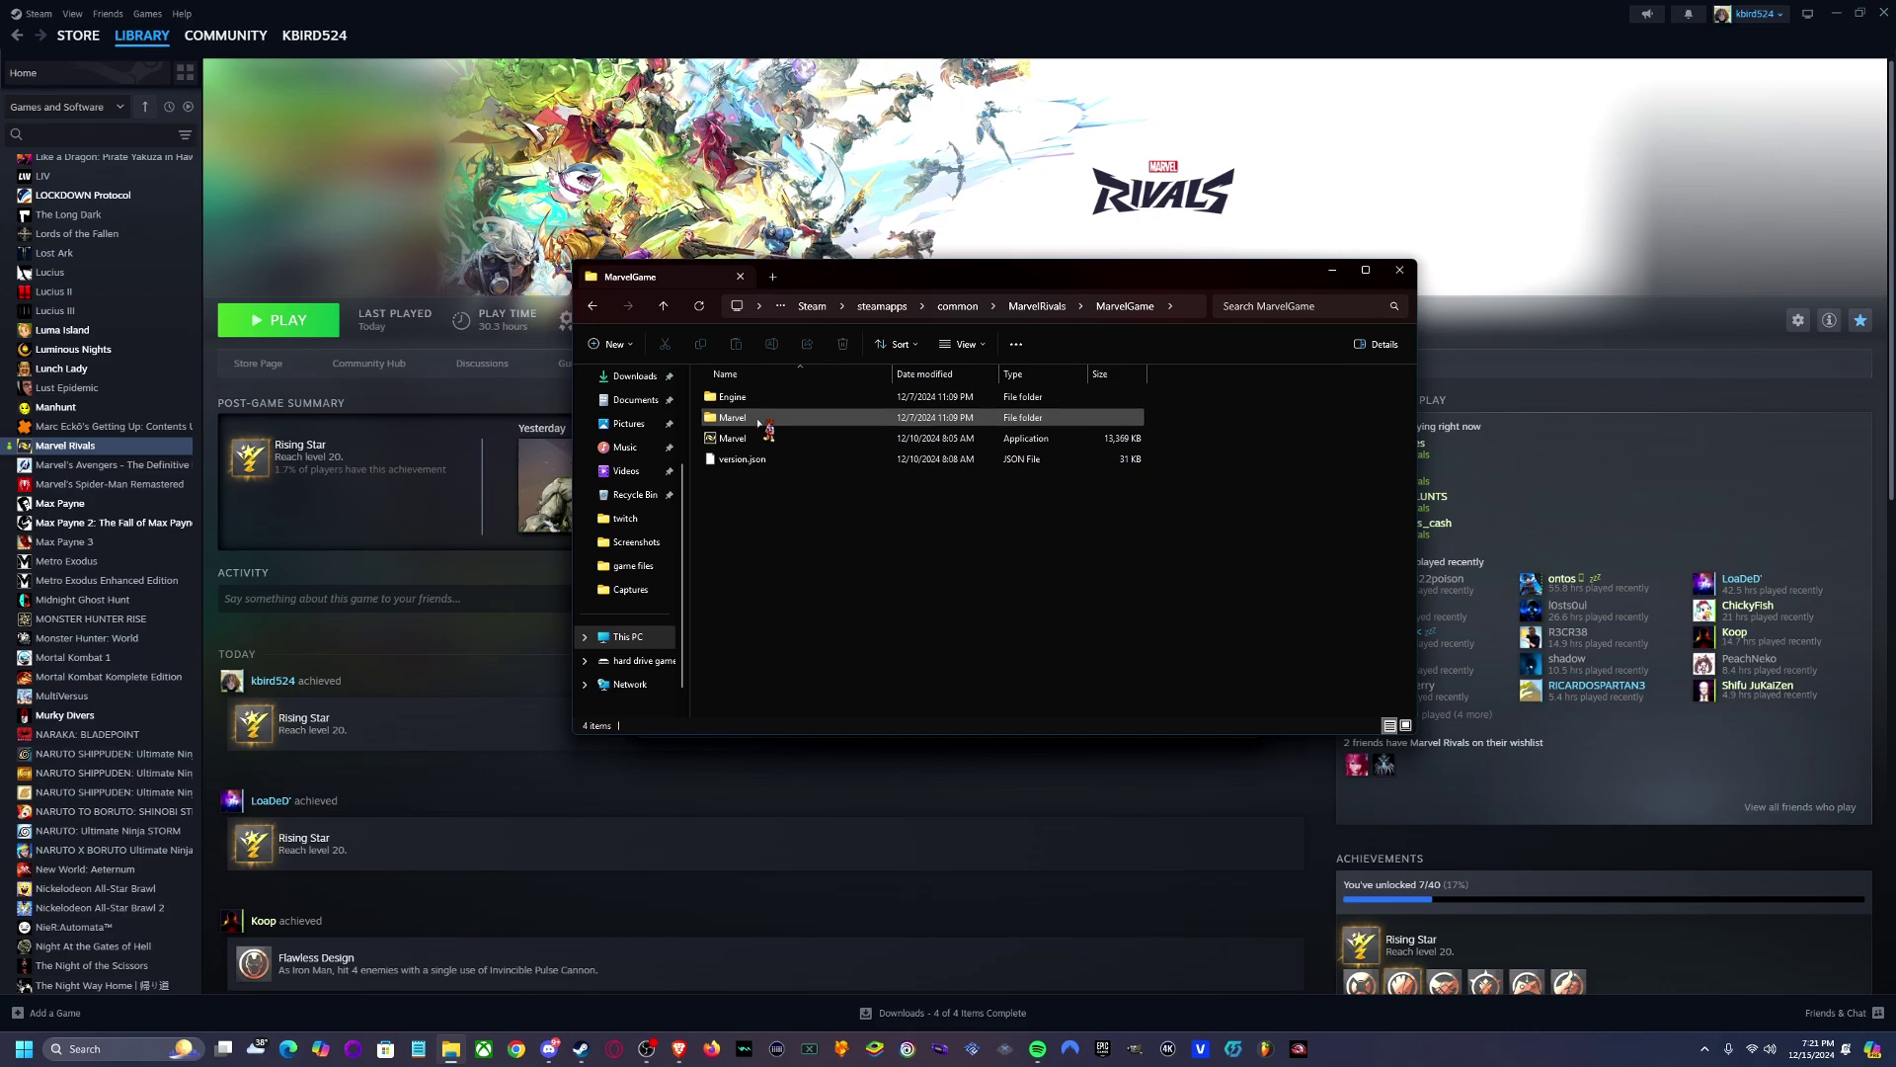
{"action": "double_click", "coordinate": [759, 422]}
{"action": "double_click", "coordinate": [760, 437]}
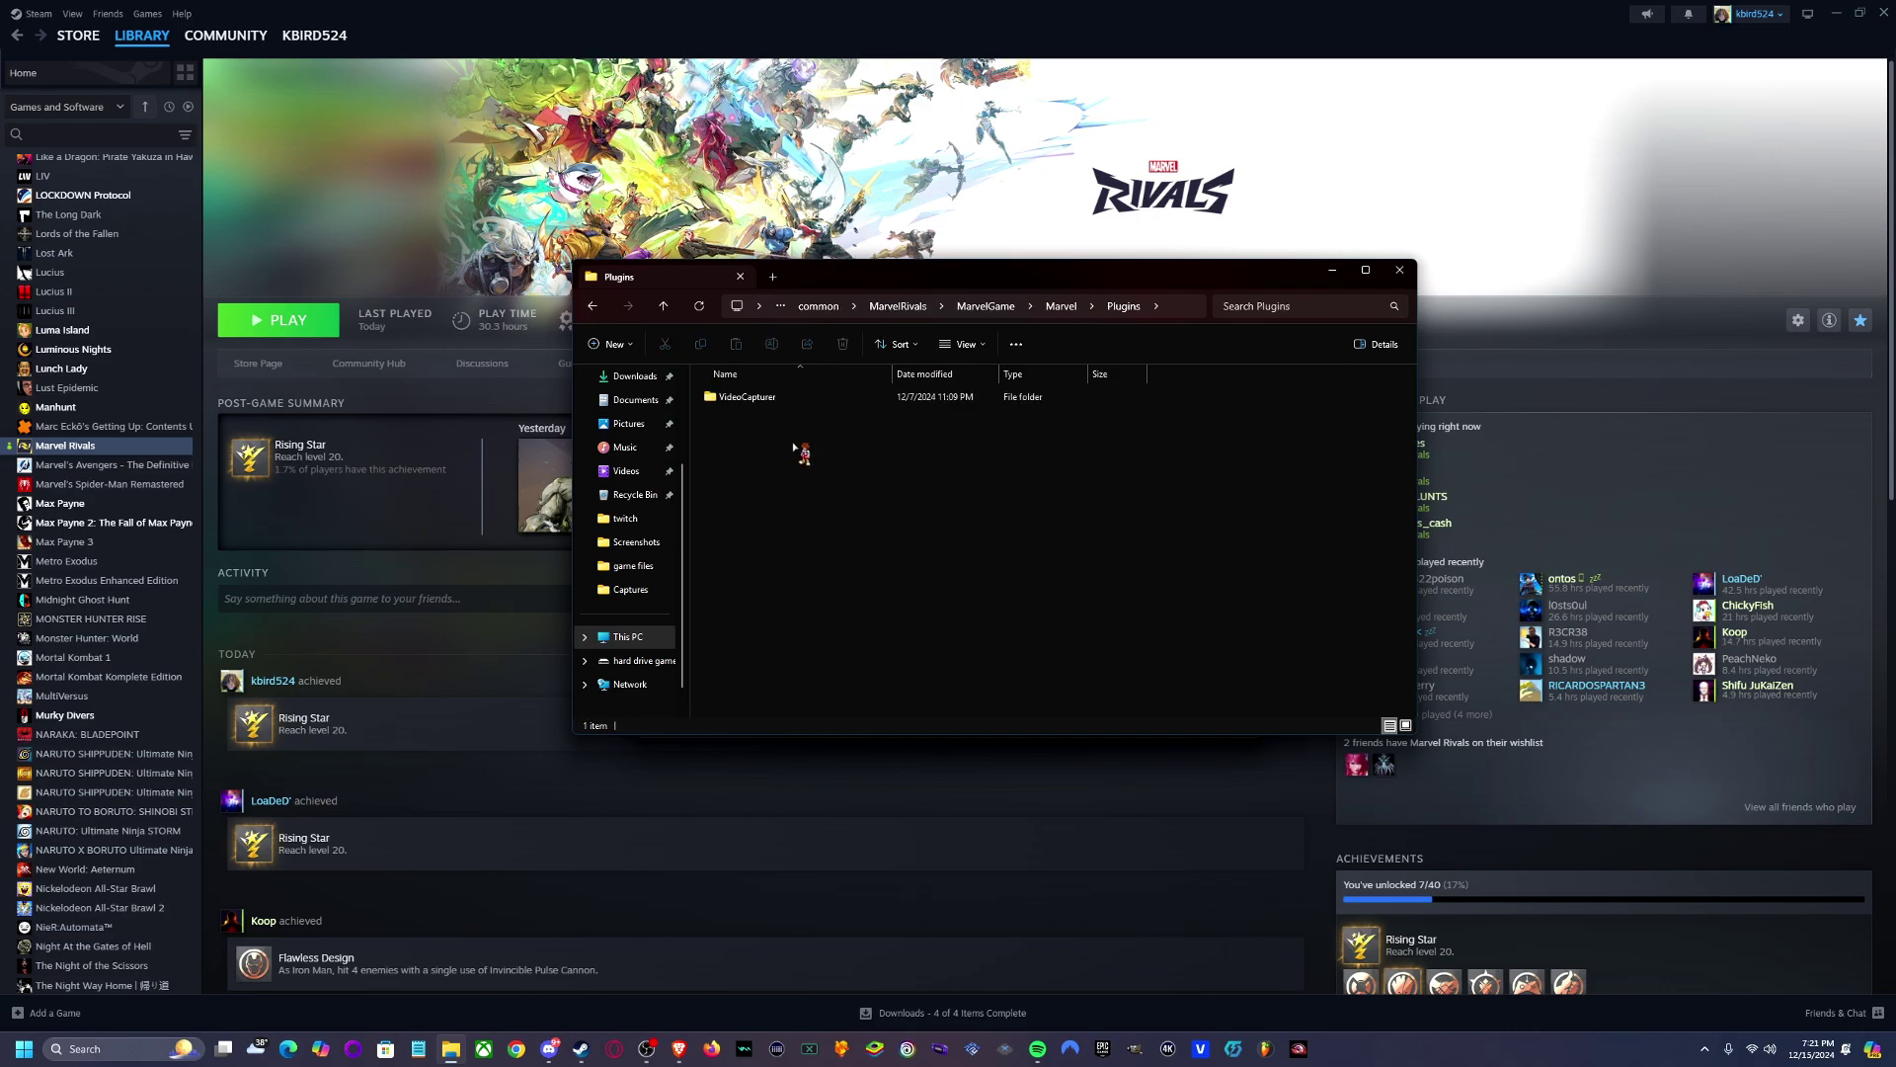
{"action": "key", "text": "alt+Left"}
{"action": "double_click", "coordinate": [781, 419]}
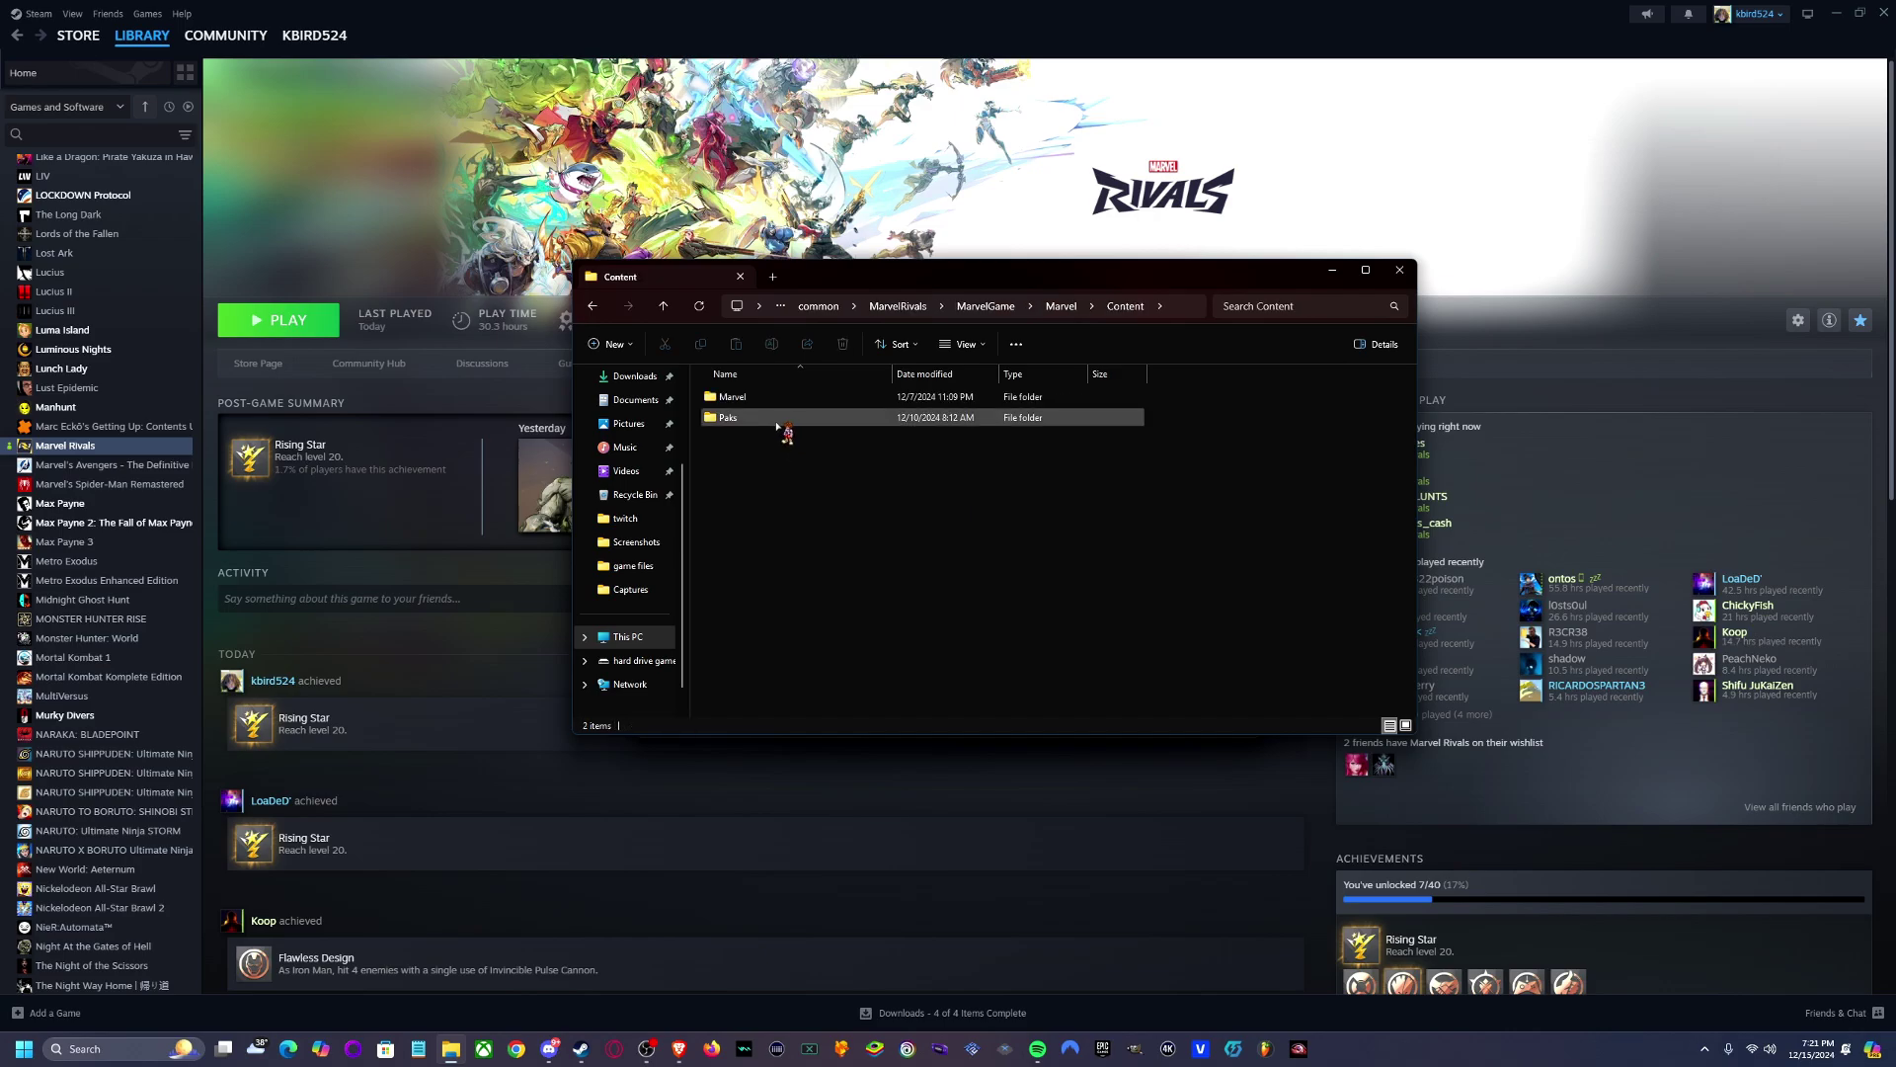
{"action": "double_click", "coordinate": [787, 419]}
Look through Marvel's Content\Marvel and Binaries\Win64 folders, then return to MarvelGame
{"action": "key", "text": "alt+Left"}
{"action": "key", "text": "Up"}
{"action": "key", "text": "Return"}
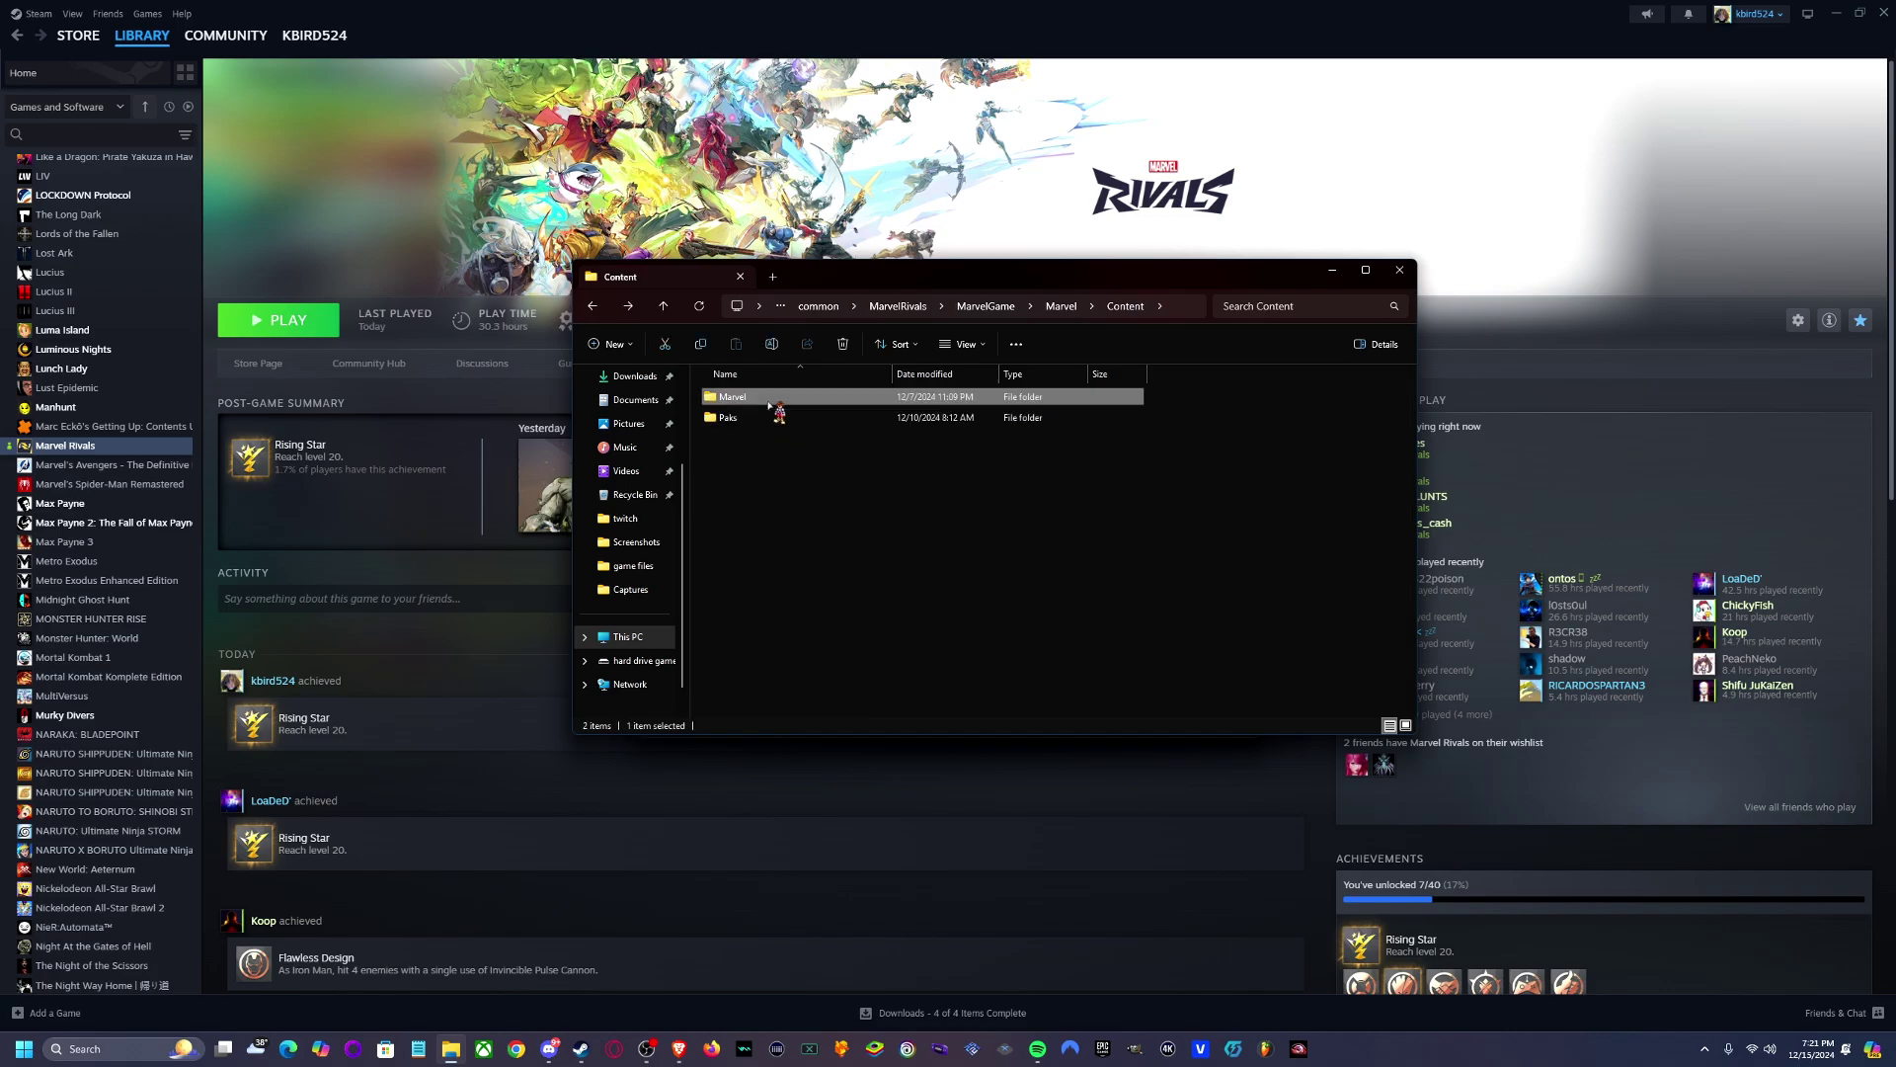
{"action": "key", "text": "alt+Up"}
{"action": "key", "text": "alt+Up"}
{"action": "key", "text": "Up"}
{"action": "key", "text": "Return"}
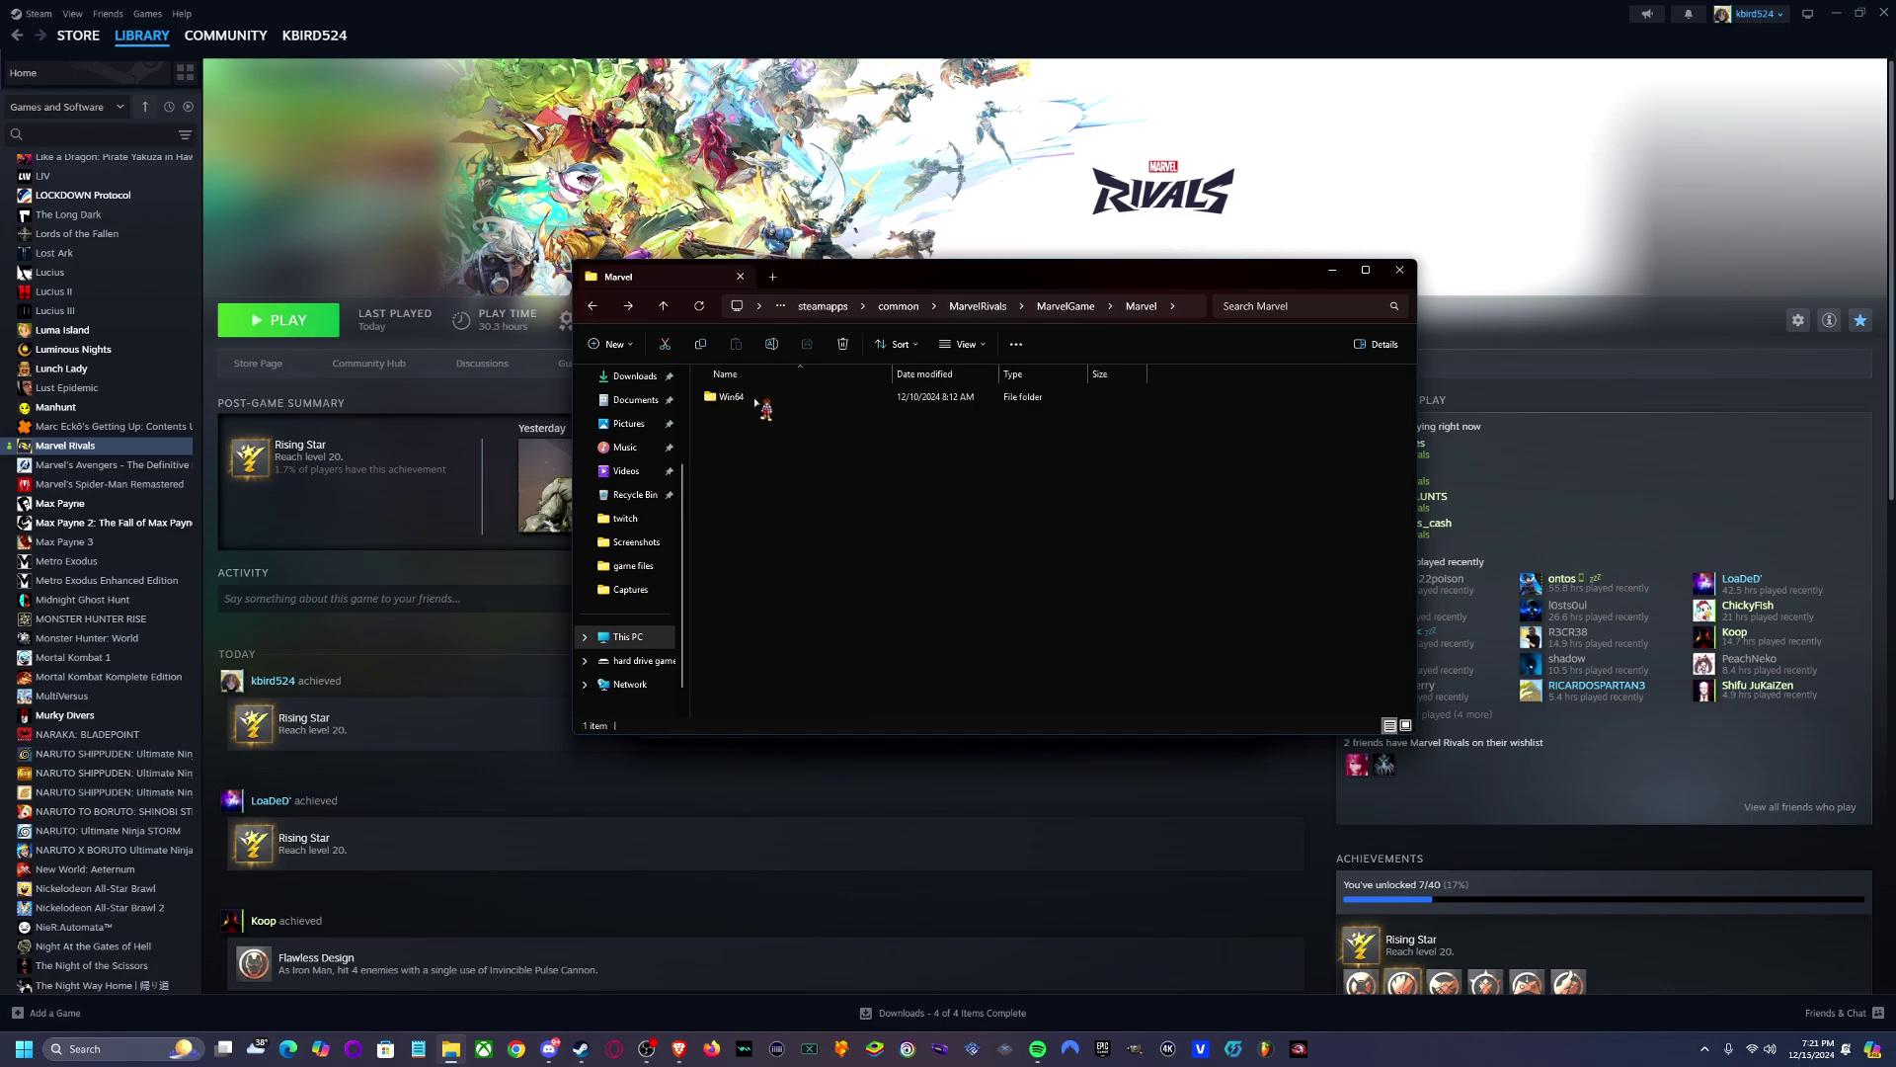
{"action": "double_click", "coordinate": [787, 403]}
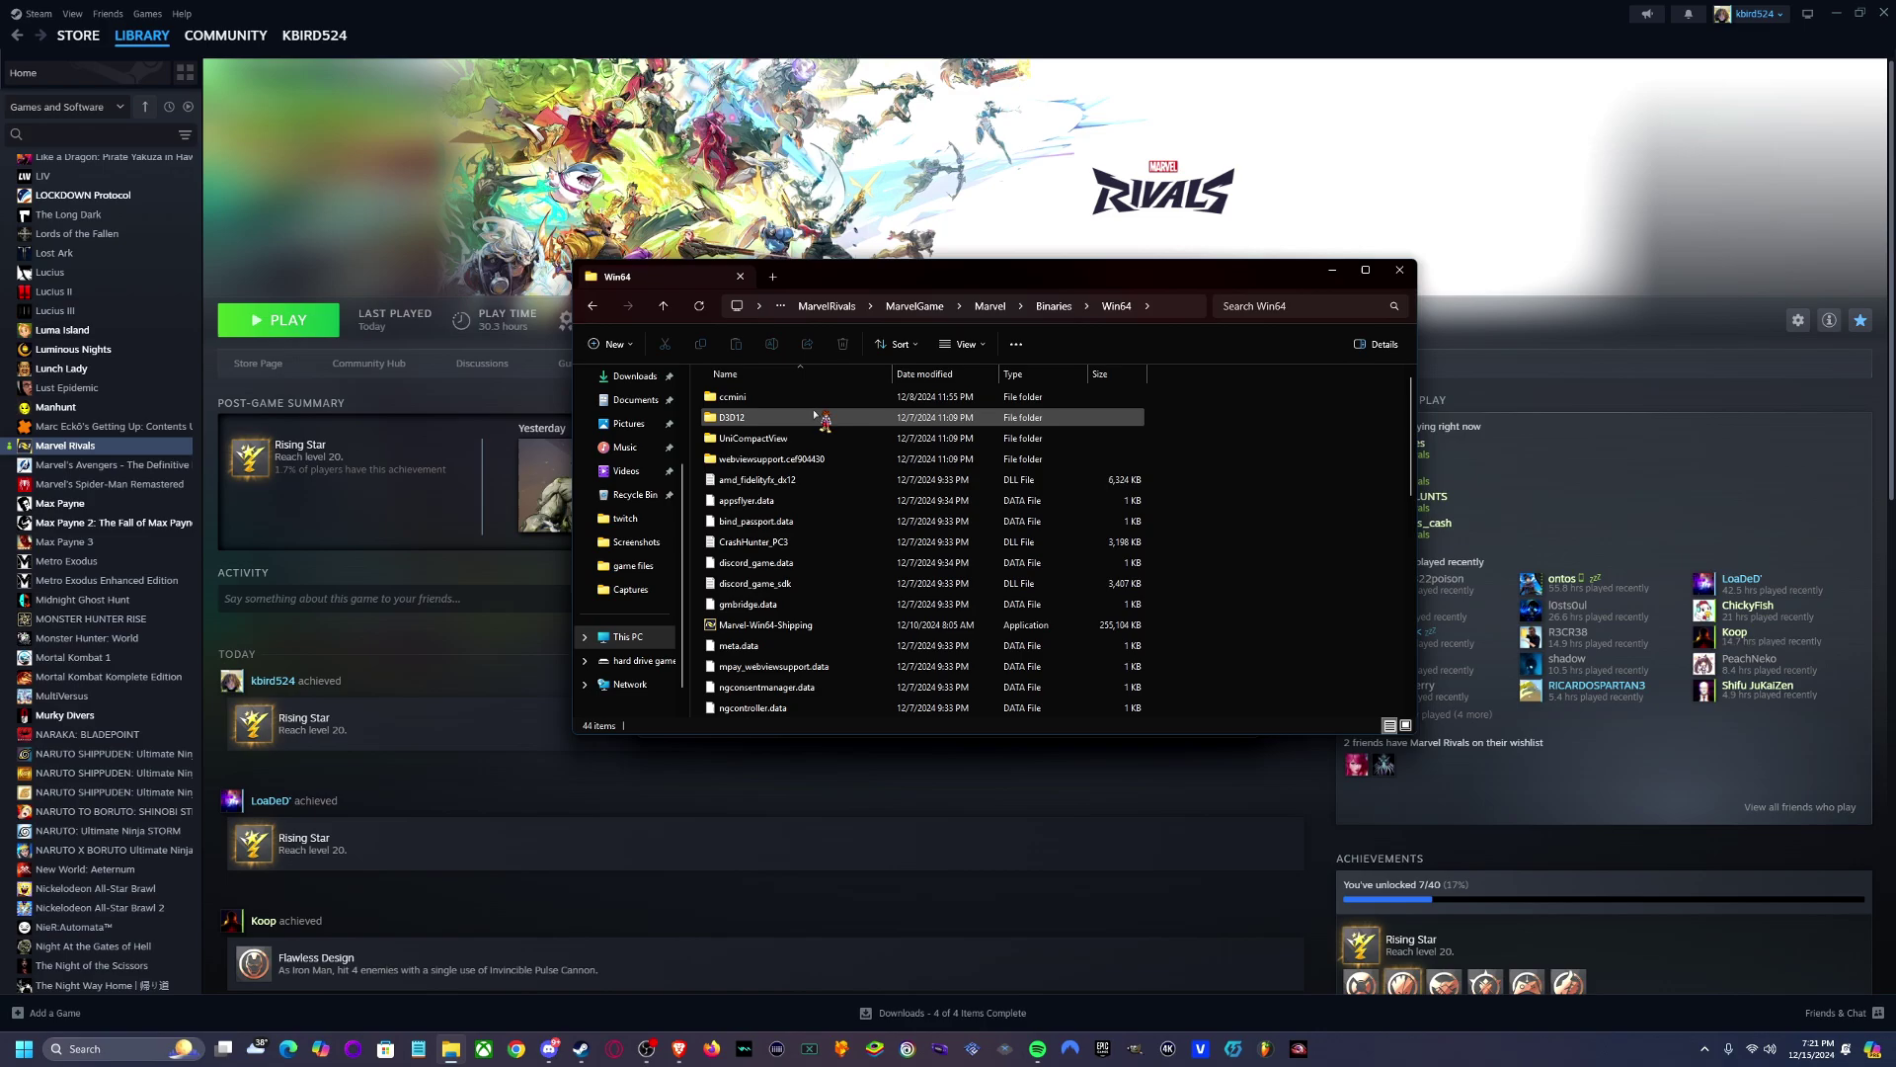
{"action": "key", "text": "alt+Up"}
{"action": "key", "text": "alt+Up"}
{"action": "key", "text": "alt+Up"}
Navigate to MarvelGame\Engine\Programs\CrashReportClient\Content\Paks
{"action": "left_click", "coordinate": [780, 401]}
{"action": "double_click", "coordinate": [779, 401]}
{"action": "double_click", "coordinate": [810, 456]}
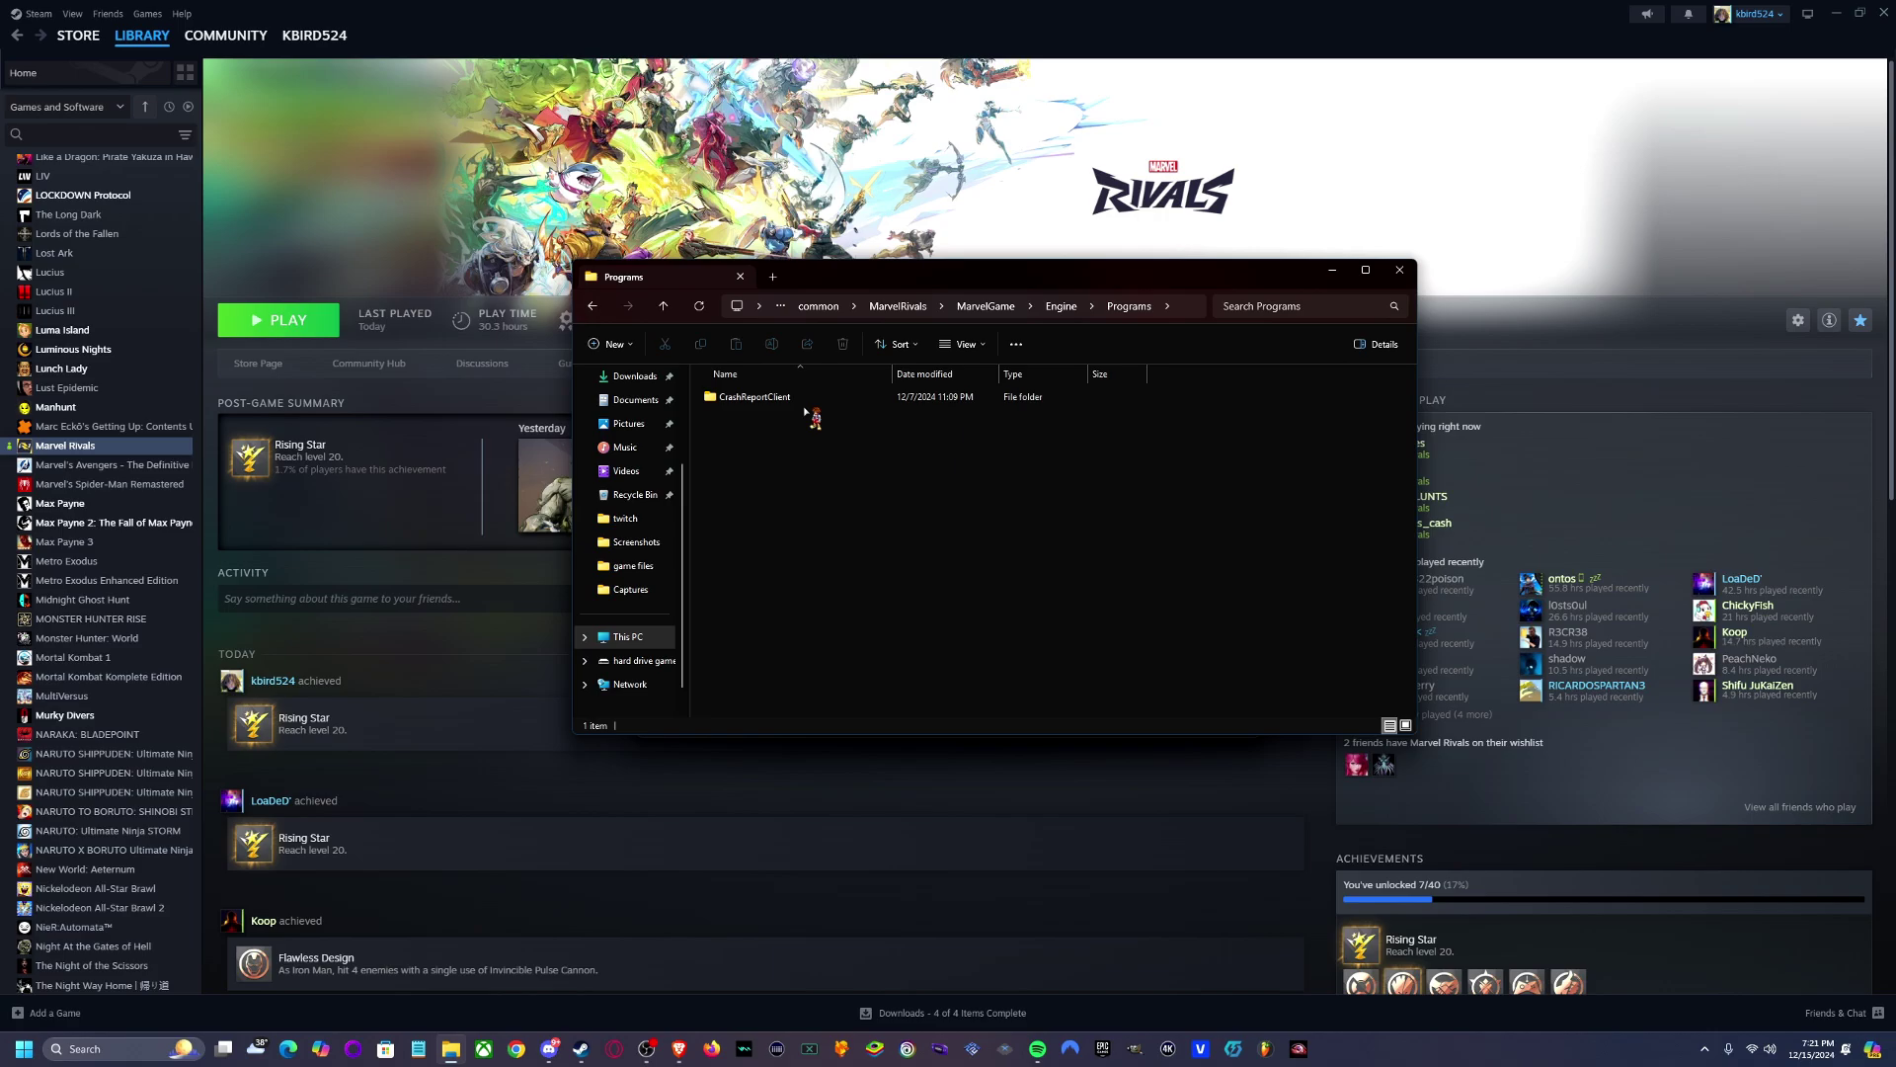
{"action": "double_click", "coordinate": [919, 399]}
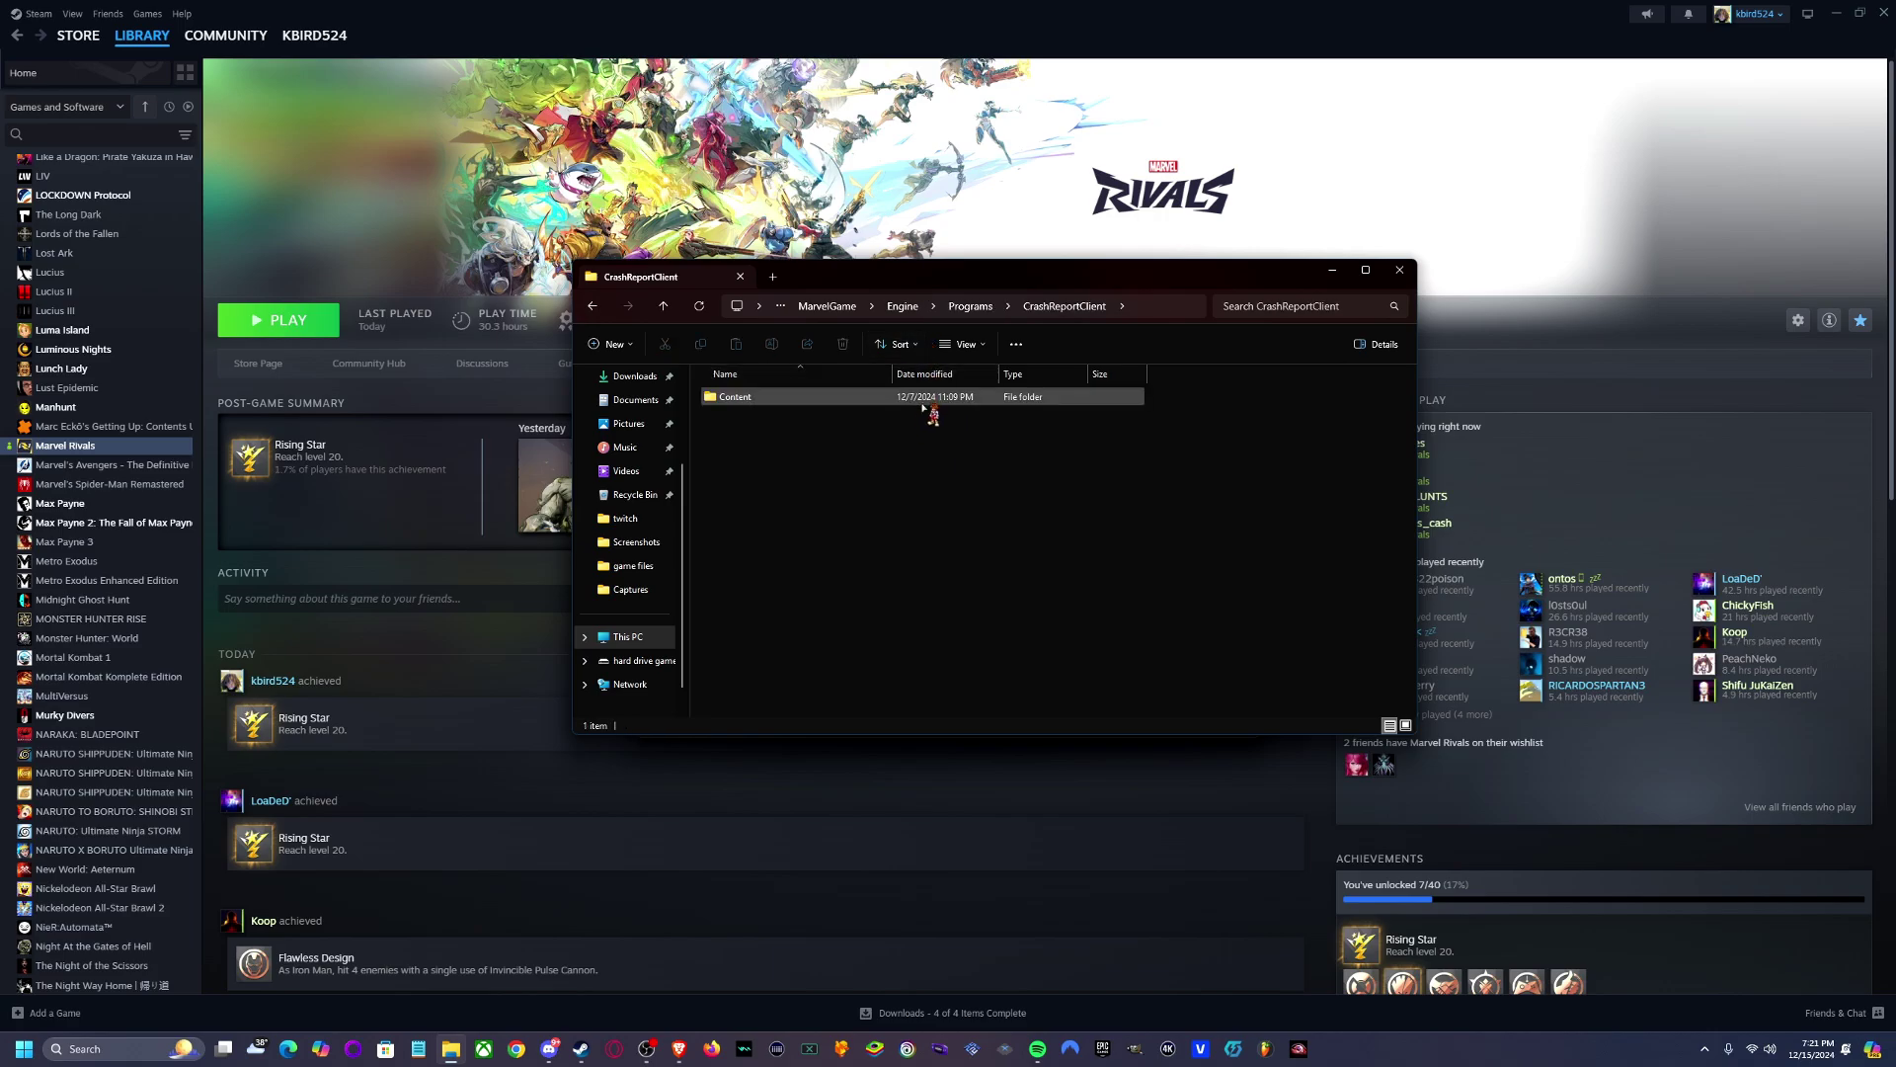
{"action": "double_click", "coordinate": [901, 399]}
{"action": "double_click", "coordinate": [899, 399]}
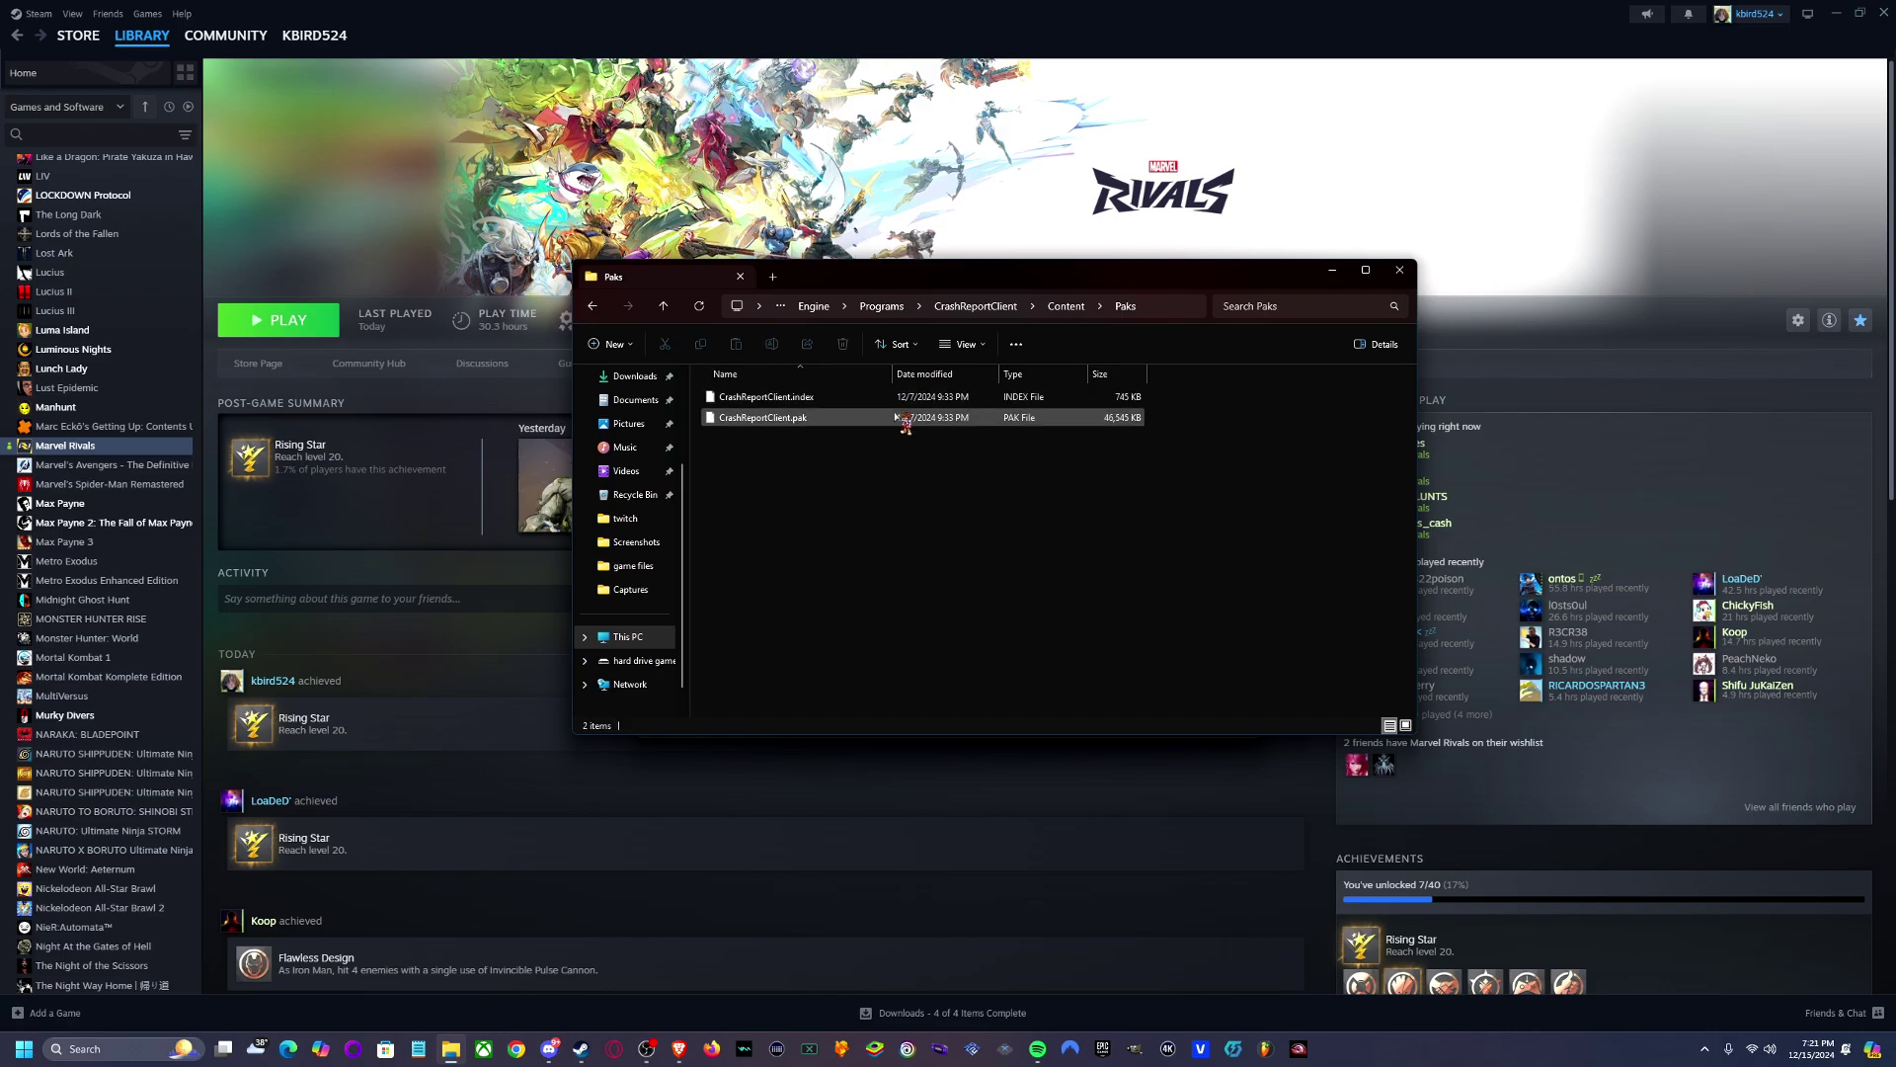
Delete both CrashReportClient .index and .pak files, move Explorer aside, and close Properties
{"action": "left_click_drag", "start_coordinate": [897, 436], "coordinate": [859, 408]}
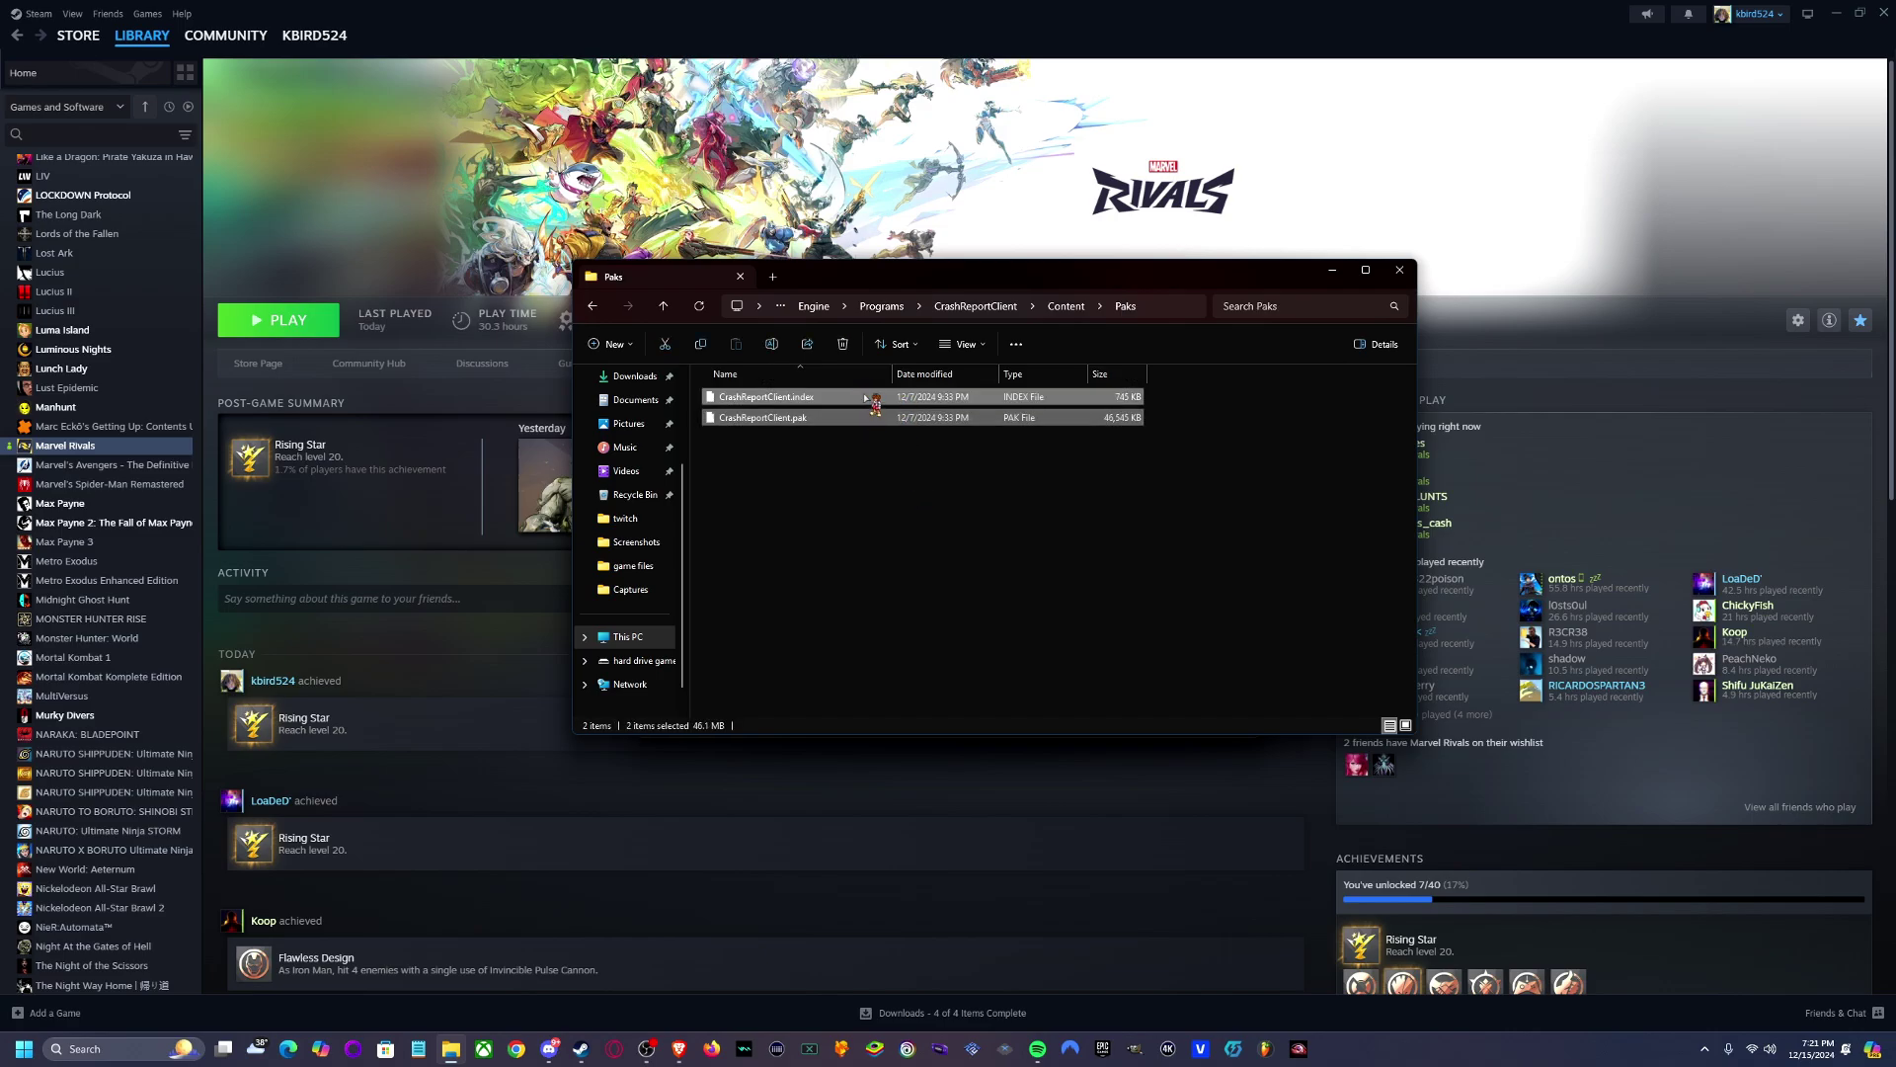
{"action": "right_click", "coordinate": [866, 397]}
{"action": "left_click", "coordinate": [1065, 420]}
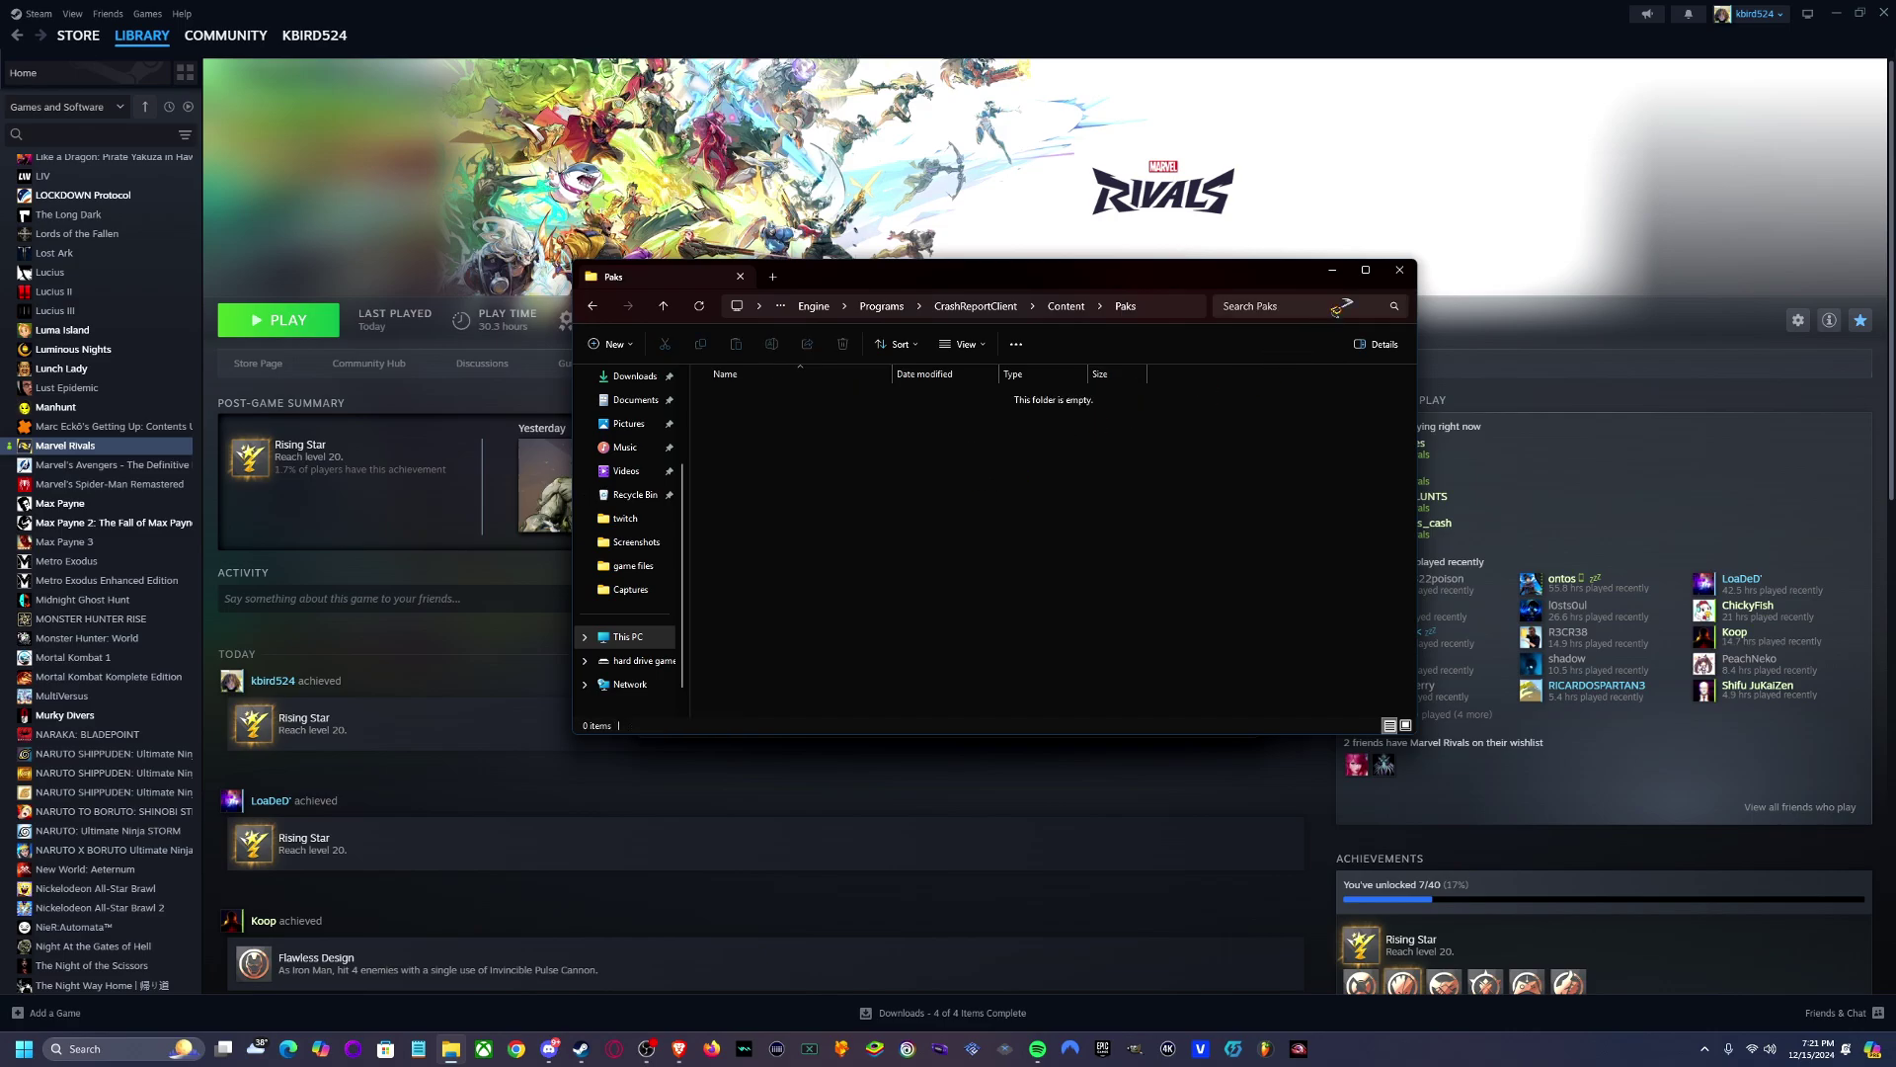
{"action": "left_click_drag", "start_coordinate": [1068, 277], "coordinate": [5, 296]}
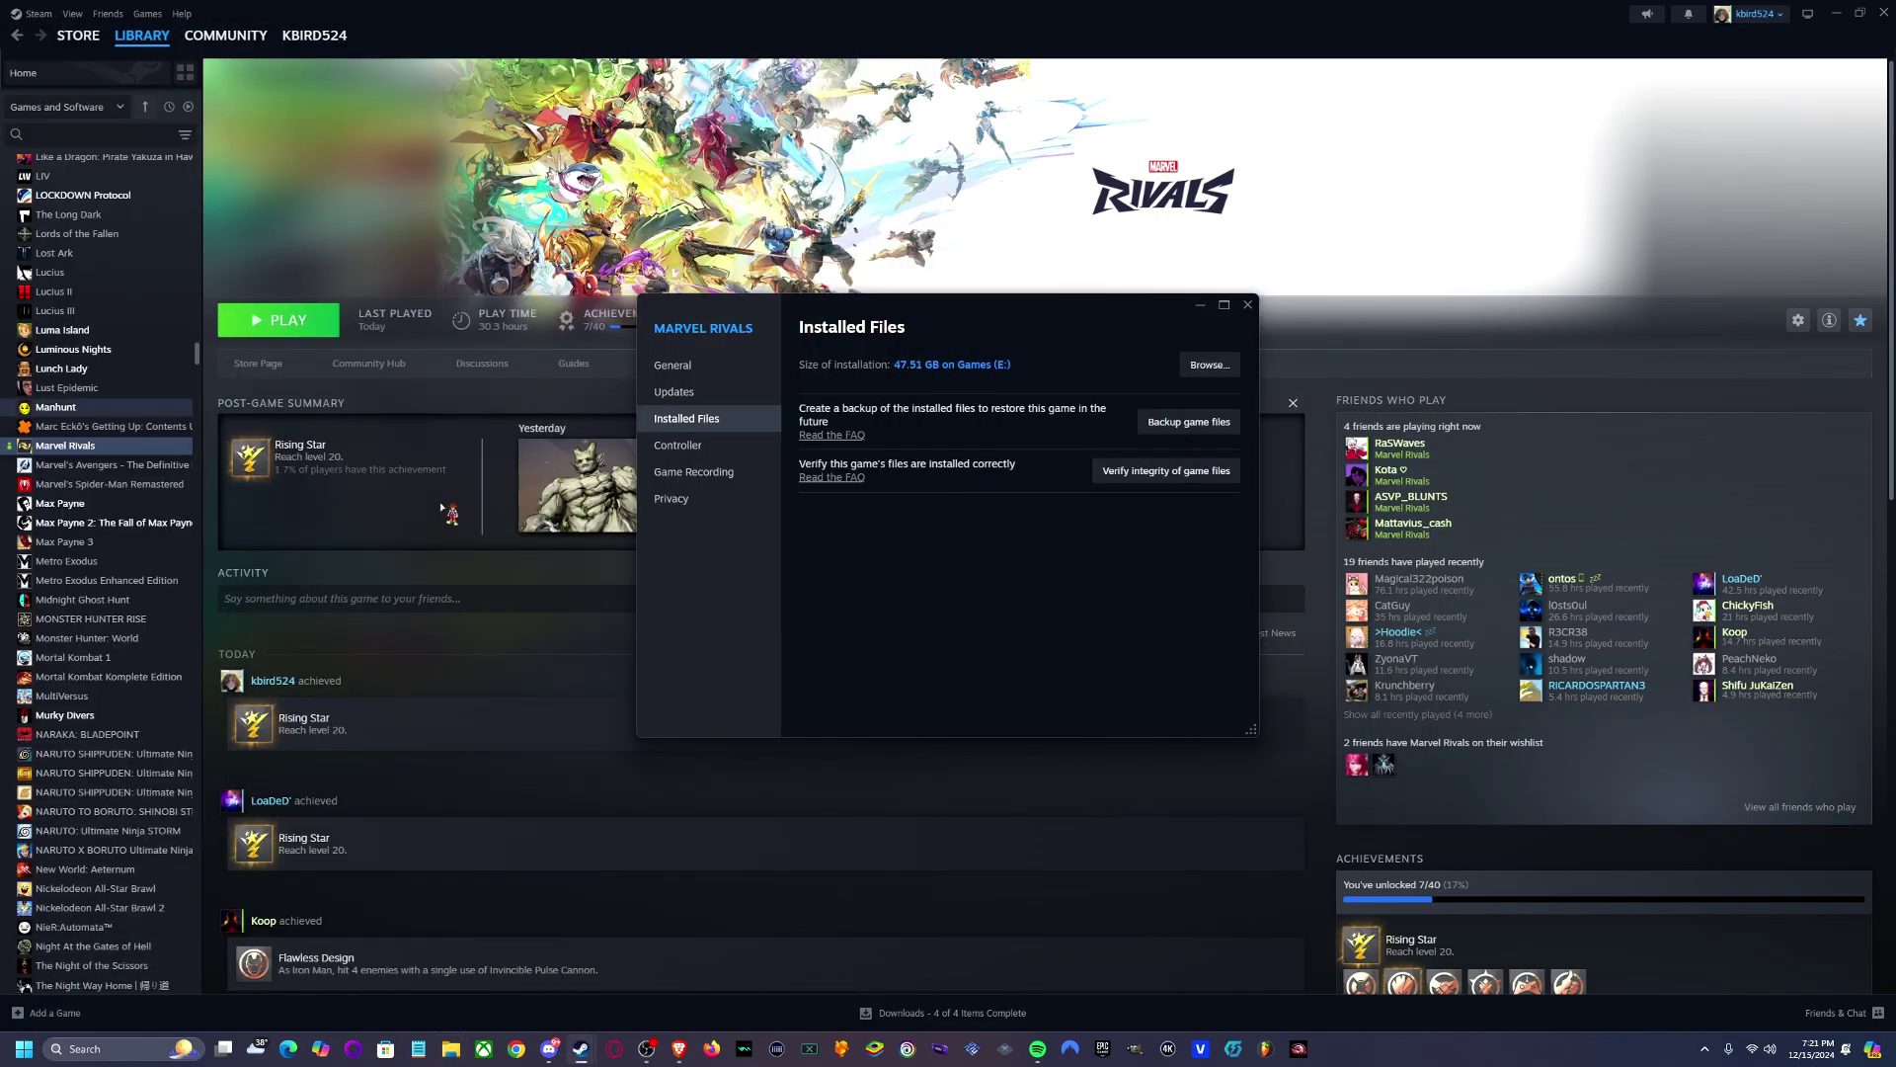
{"action": "left_click", "coordinate": [1247, 305]}
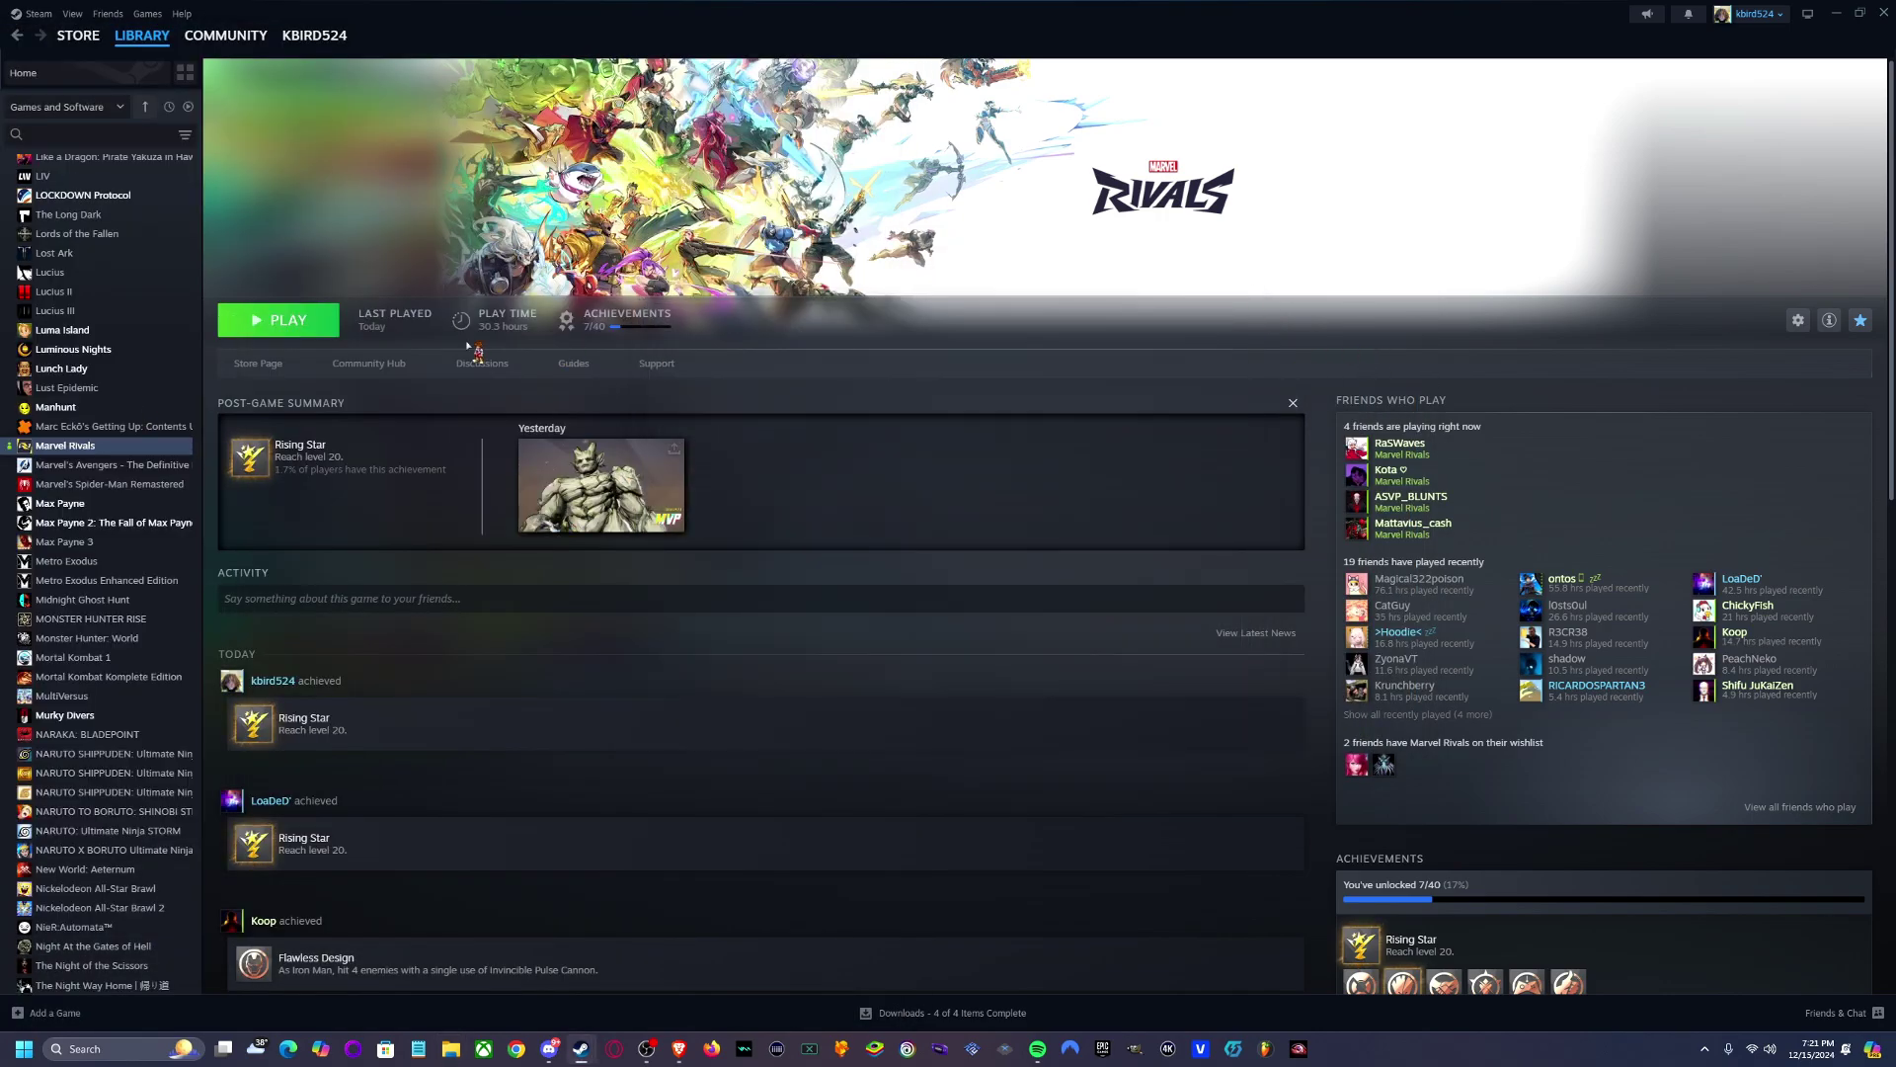
Launch Marvel Rivals with PLAY, then restore the Steam window and drag it off screen
{"action": "left_click", "coordinate": [292, 331]}
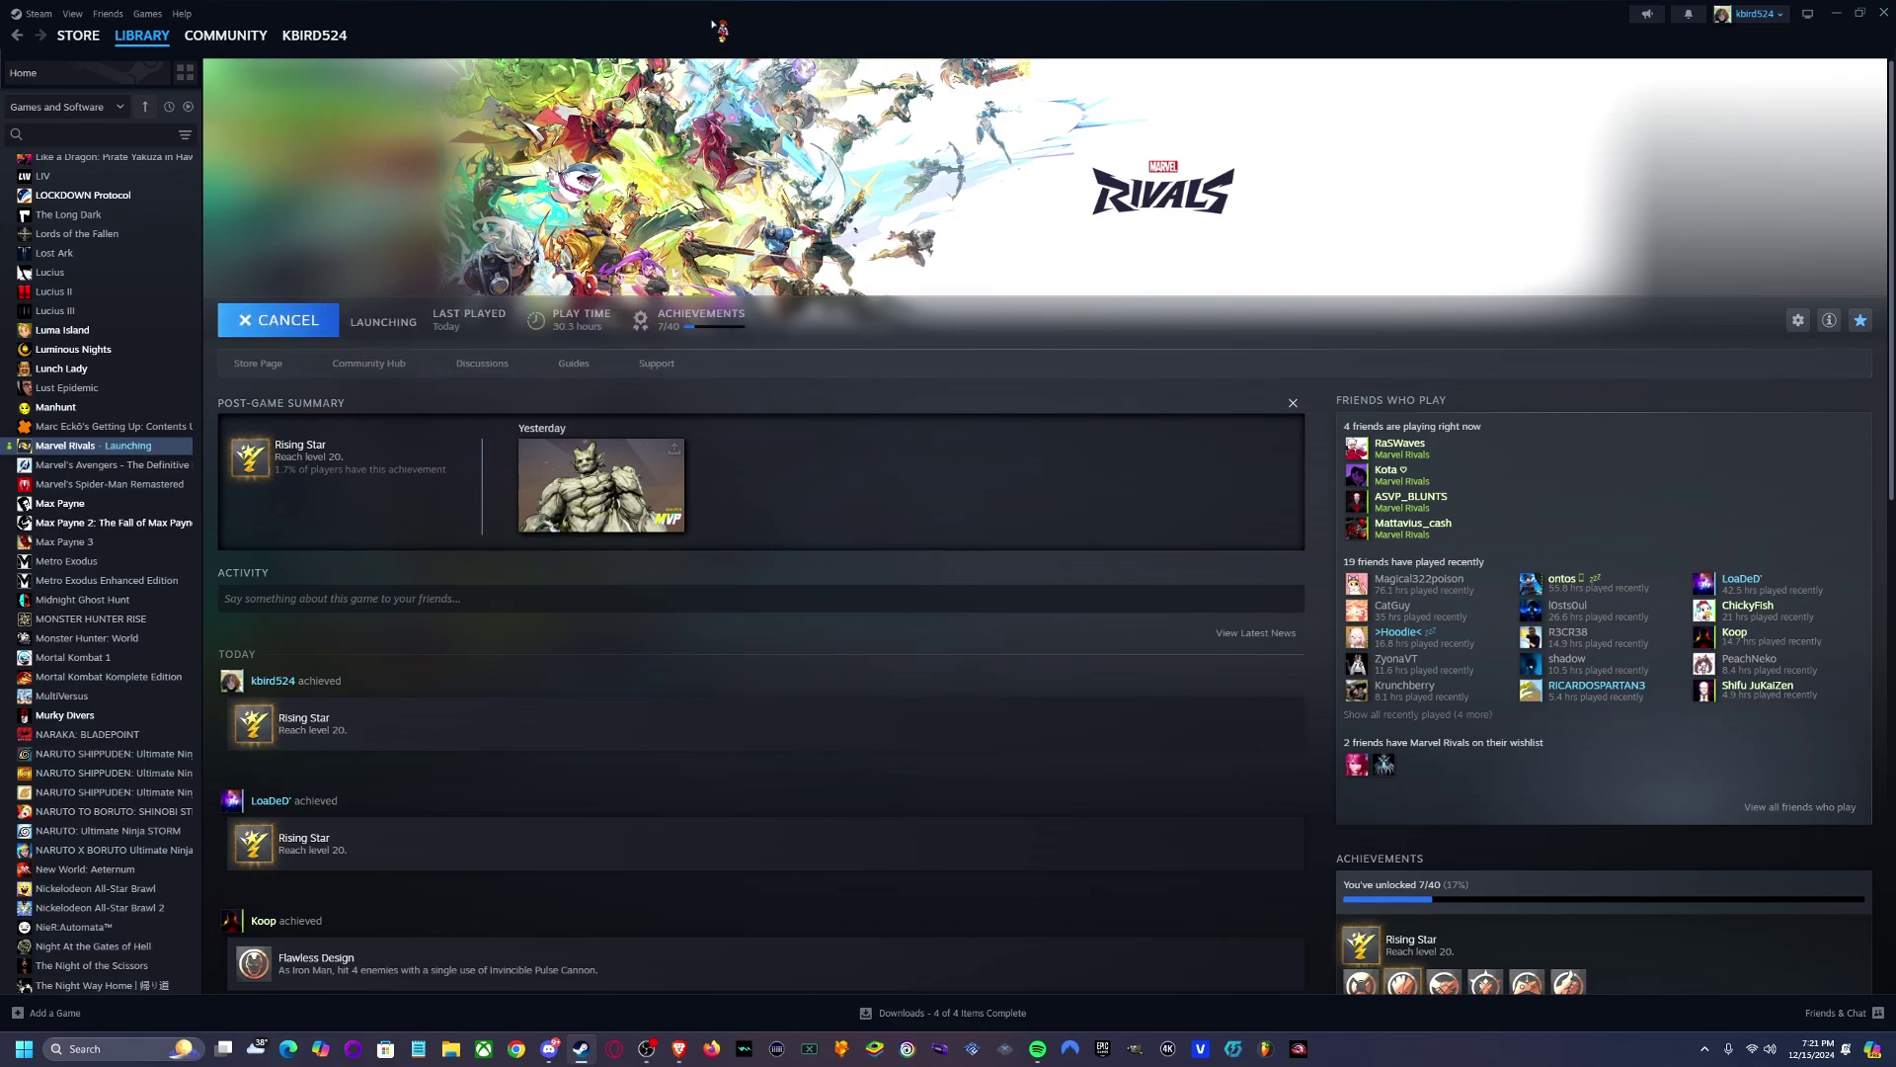
{"action": "double_click", "coordinate": [736, 24]}
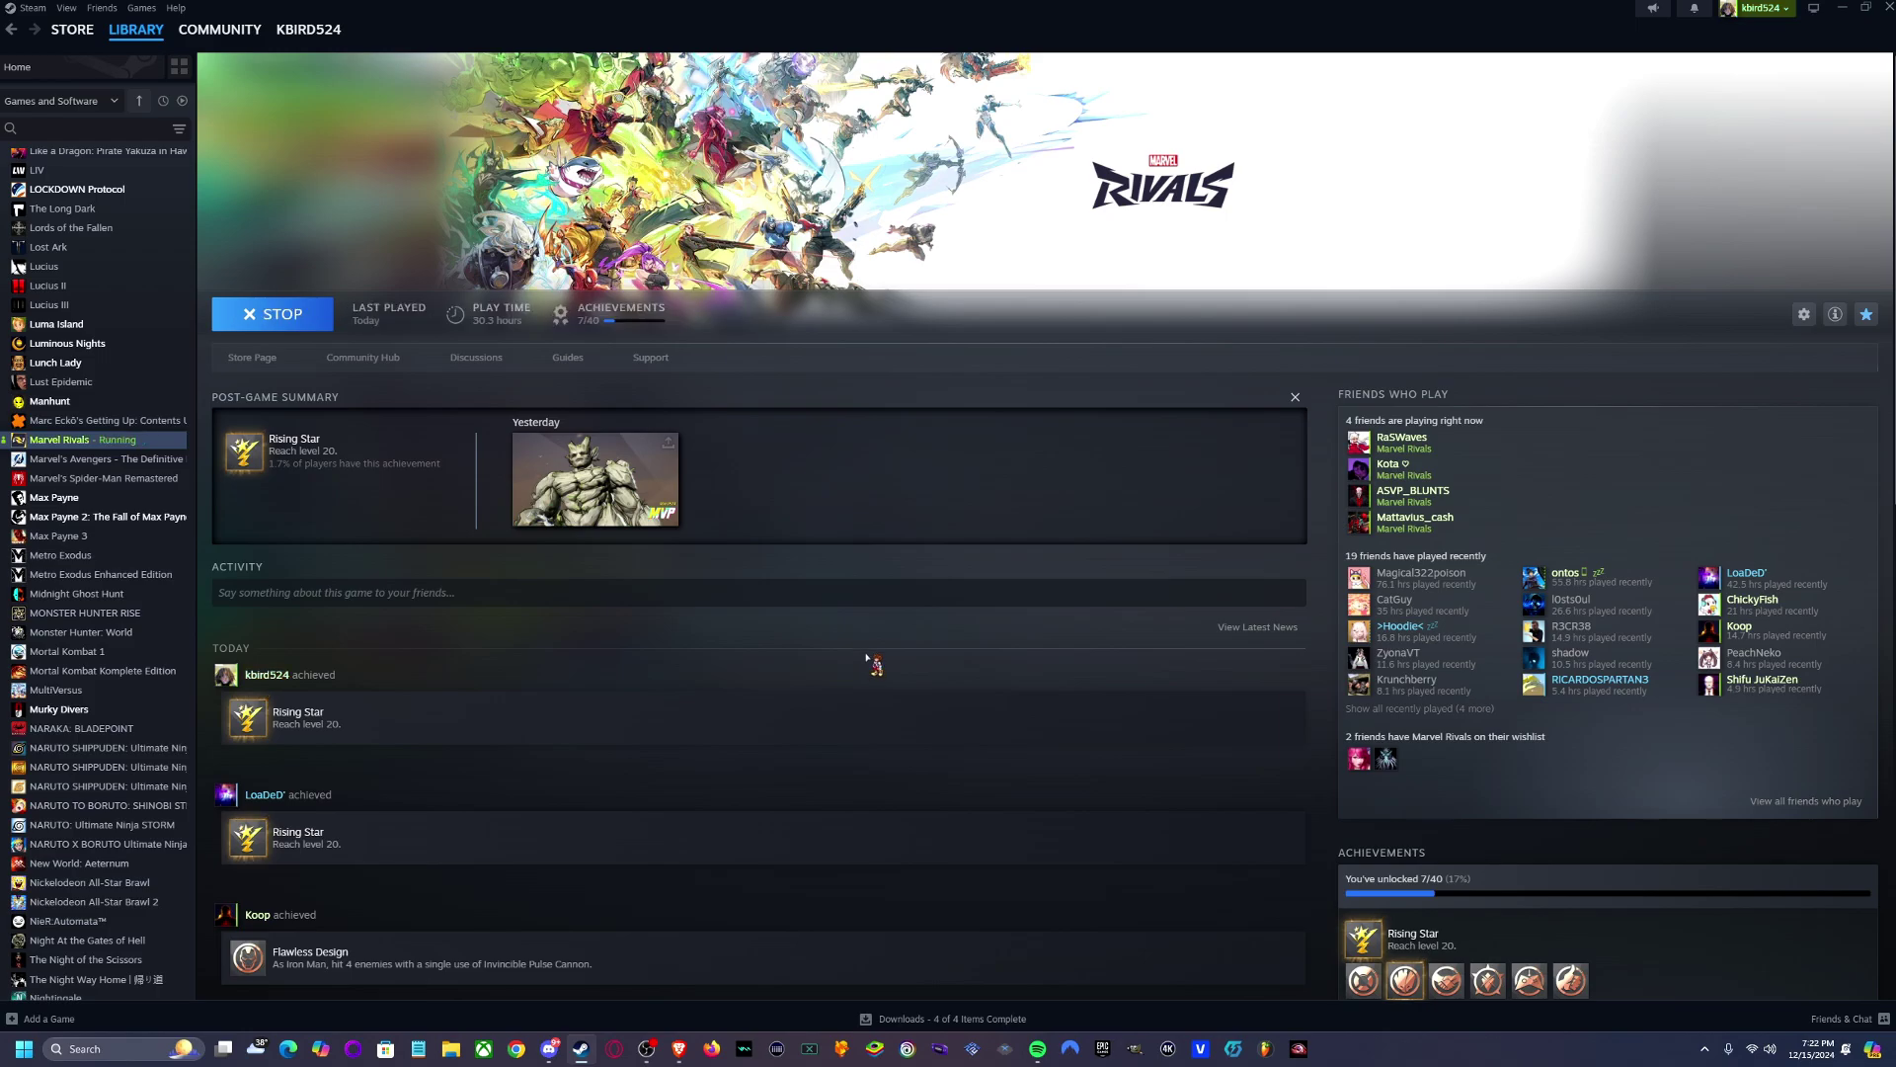
{"action": "mouse_move", "coordinate": [1185, 25]}
{"action": "left_mouse_down"}
{"action": "mouse_move", "coordinate": [649, 343]}
{"action": "mouse_move", "coordinate": [1058, 90]}
{"action": "left_mouse_up"}
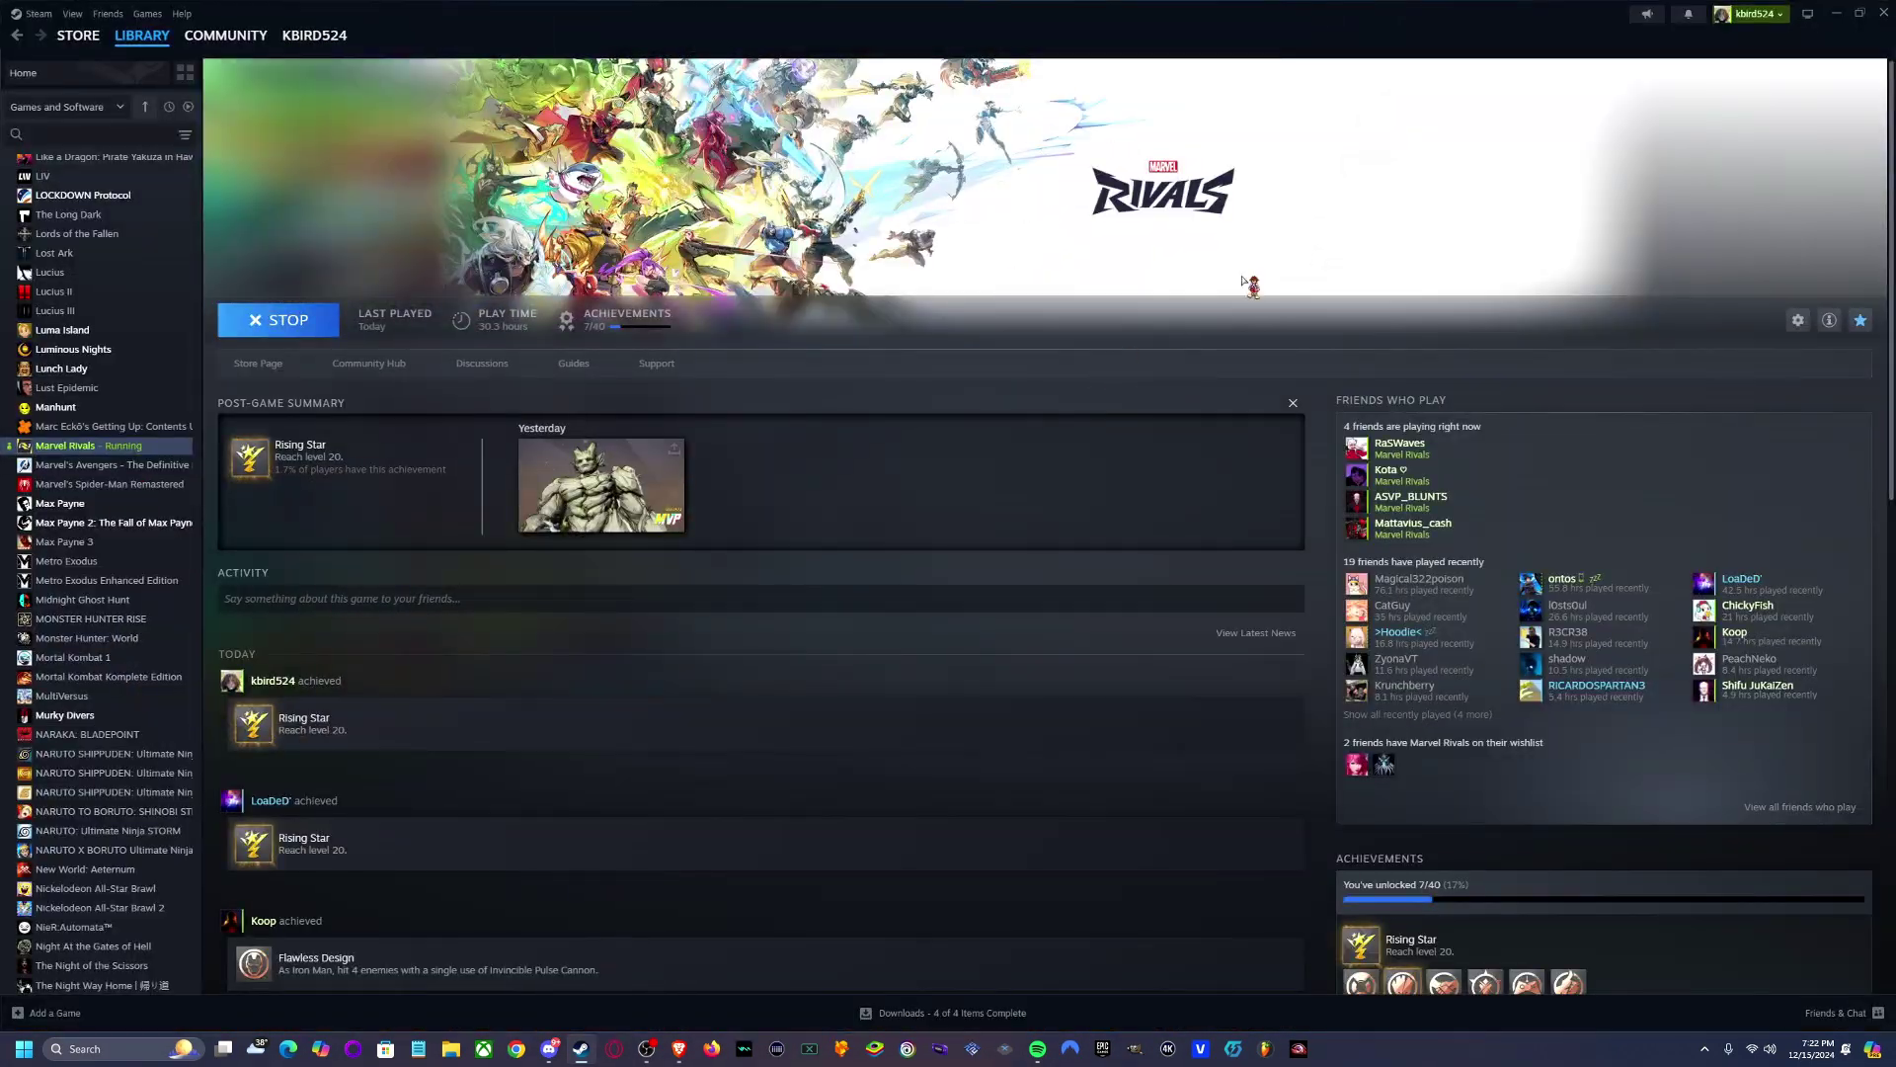
{"action": "mouse_move", "coordinate": [1430, 26]}
{"action": "left_mouse_down"}
{"action": "mouse_move", "coordinate": [1254, 193]}
{"action": "mouse_move", "coordinate": [0, 197]}
{"action": "left_mouse_up"}
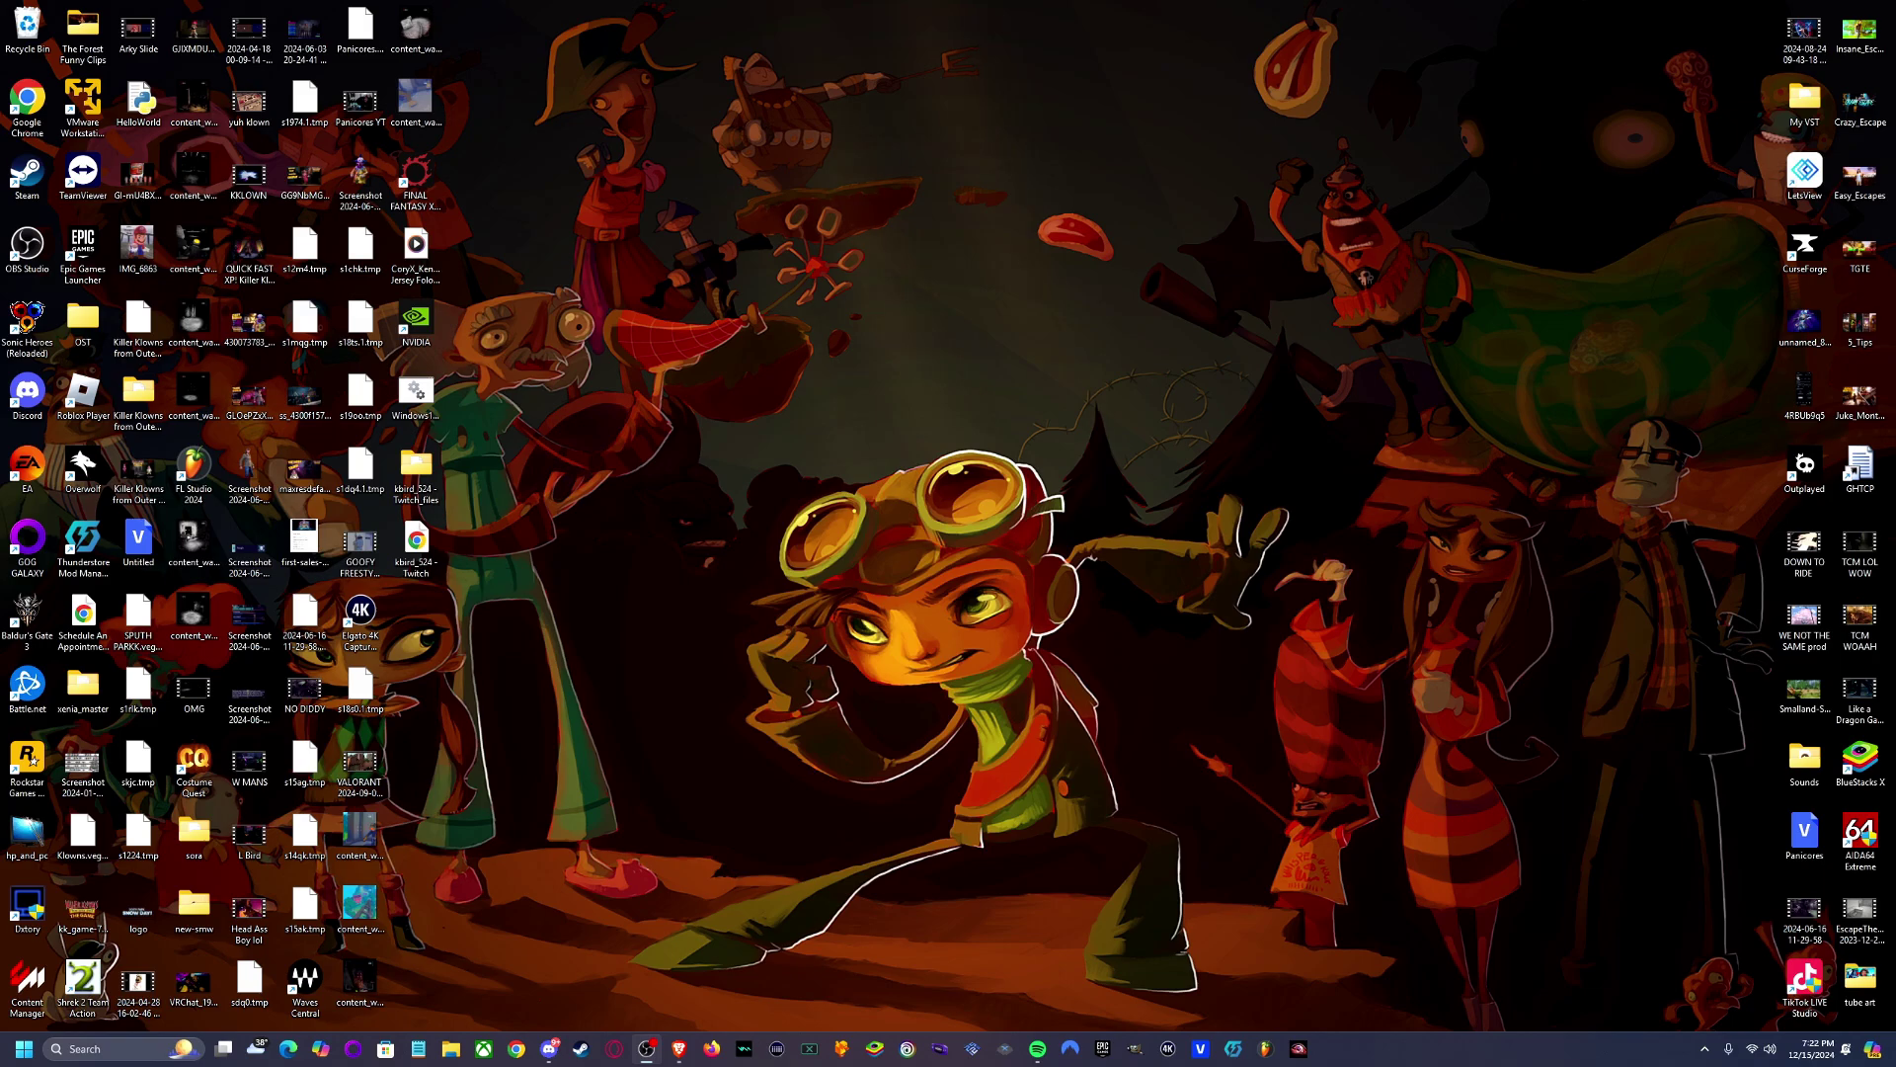
{"action": "left_click", "coordinate": [1705, 1049]}
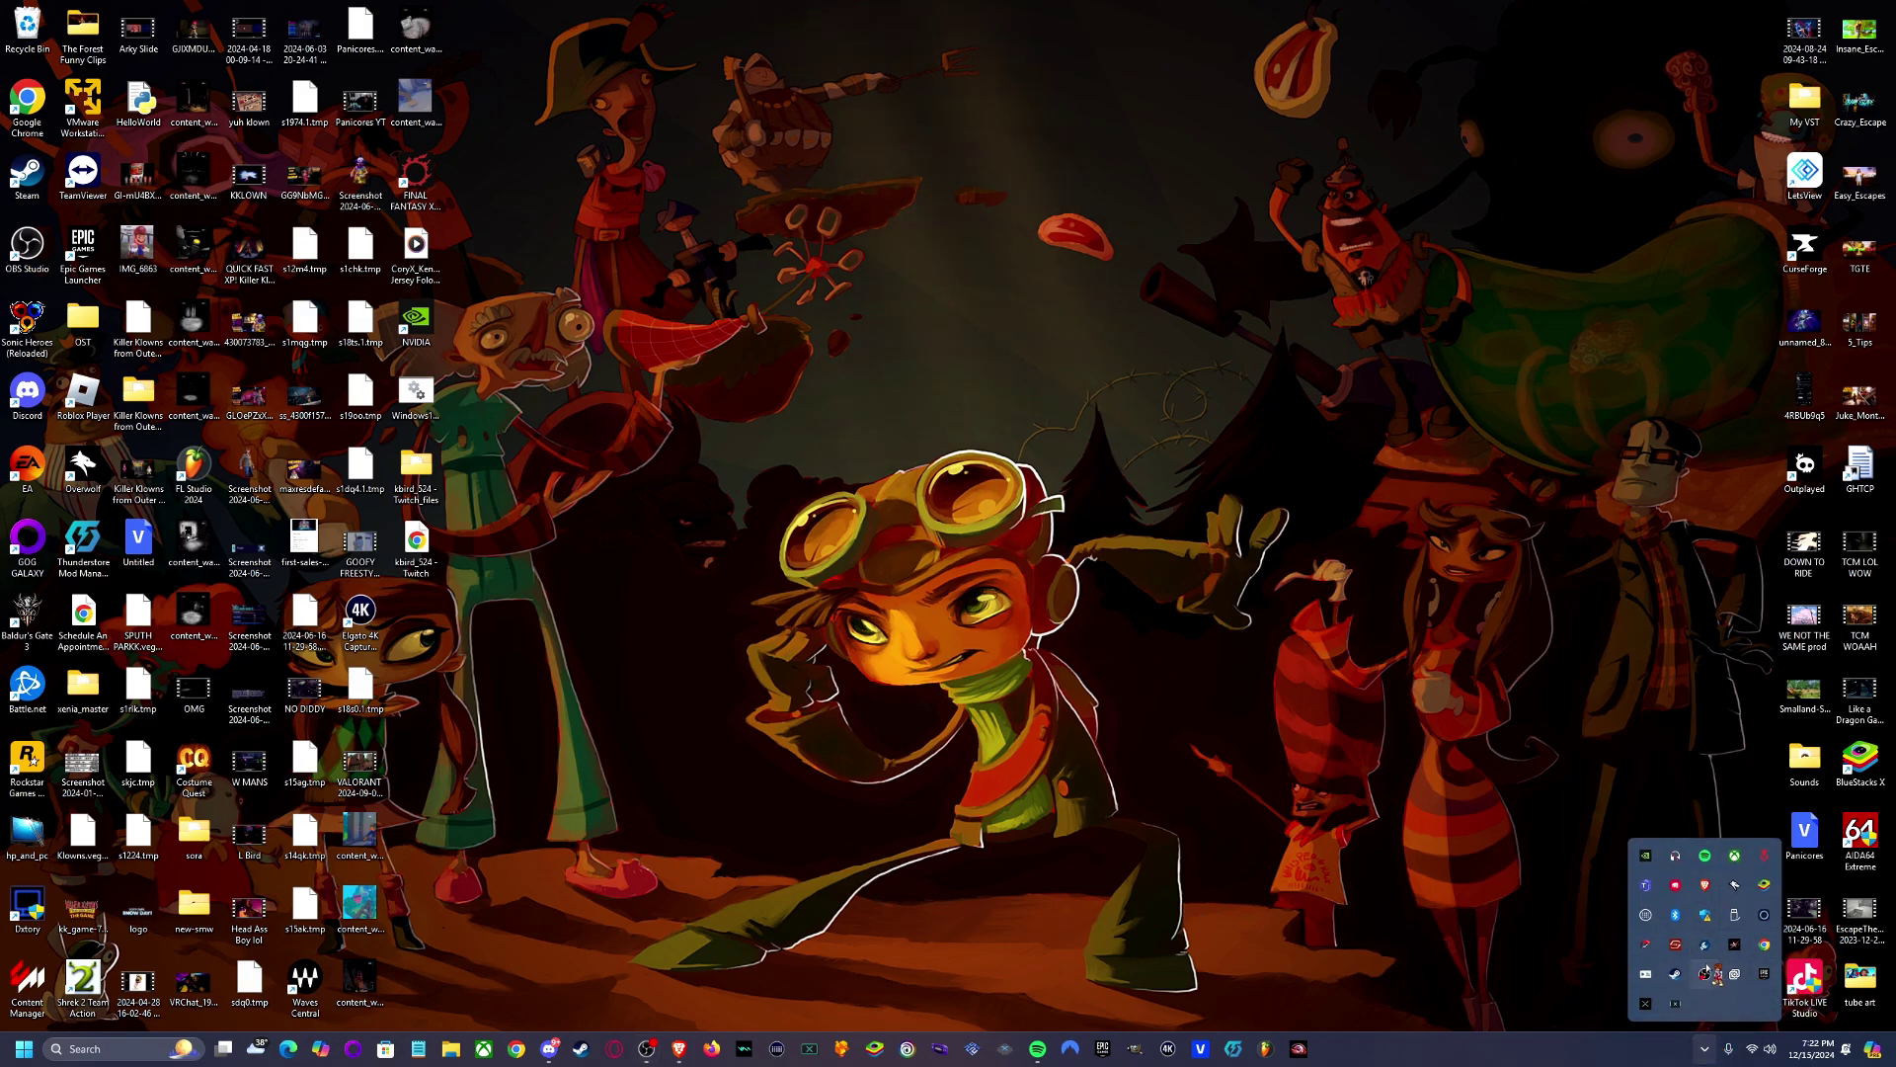
Launch Marvel Rivals from the Steam tray menu, close the launcher, and relaunch it the same way
{"action": "right_click", "coordinate": [1676, 974]}
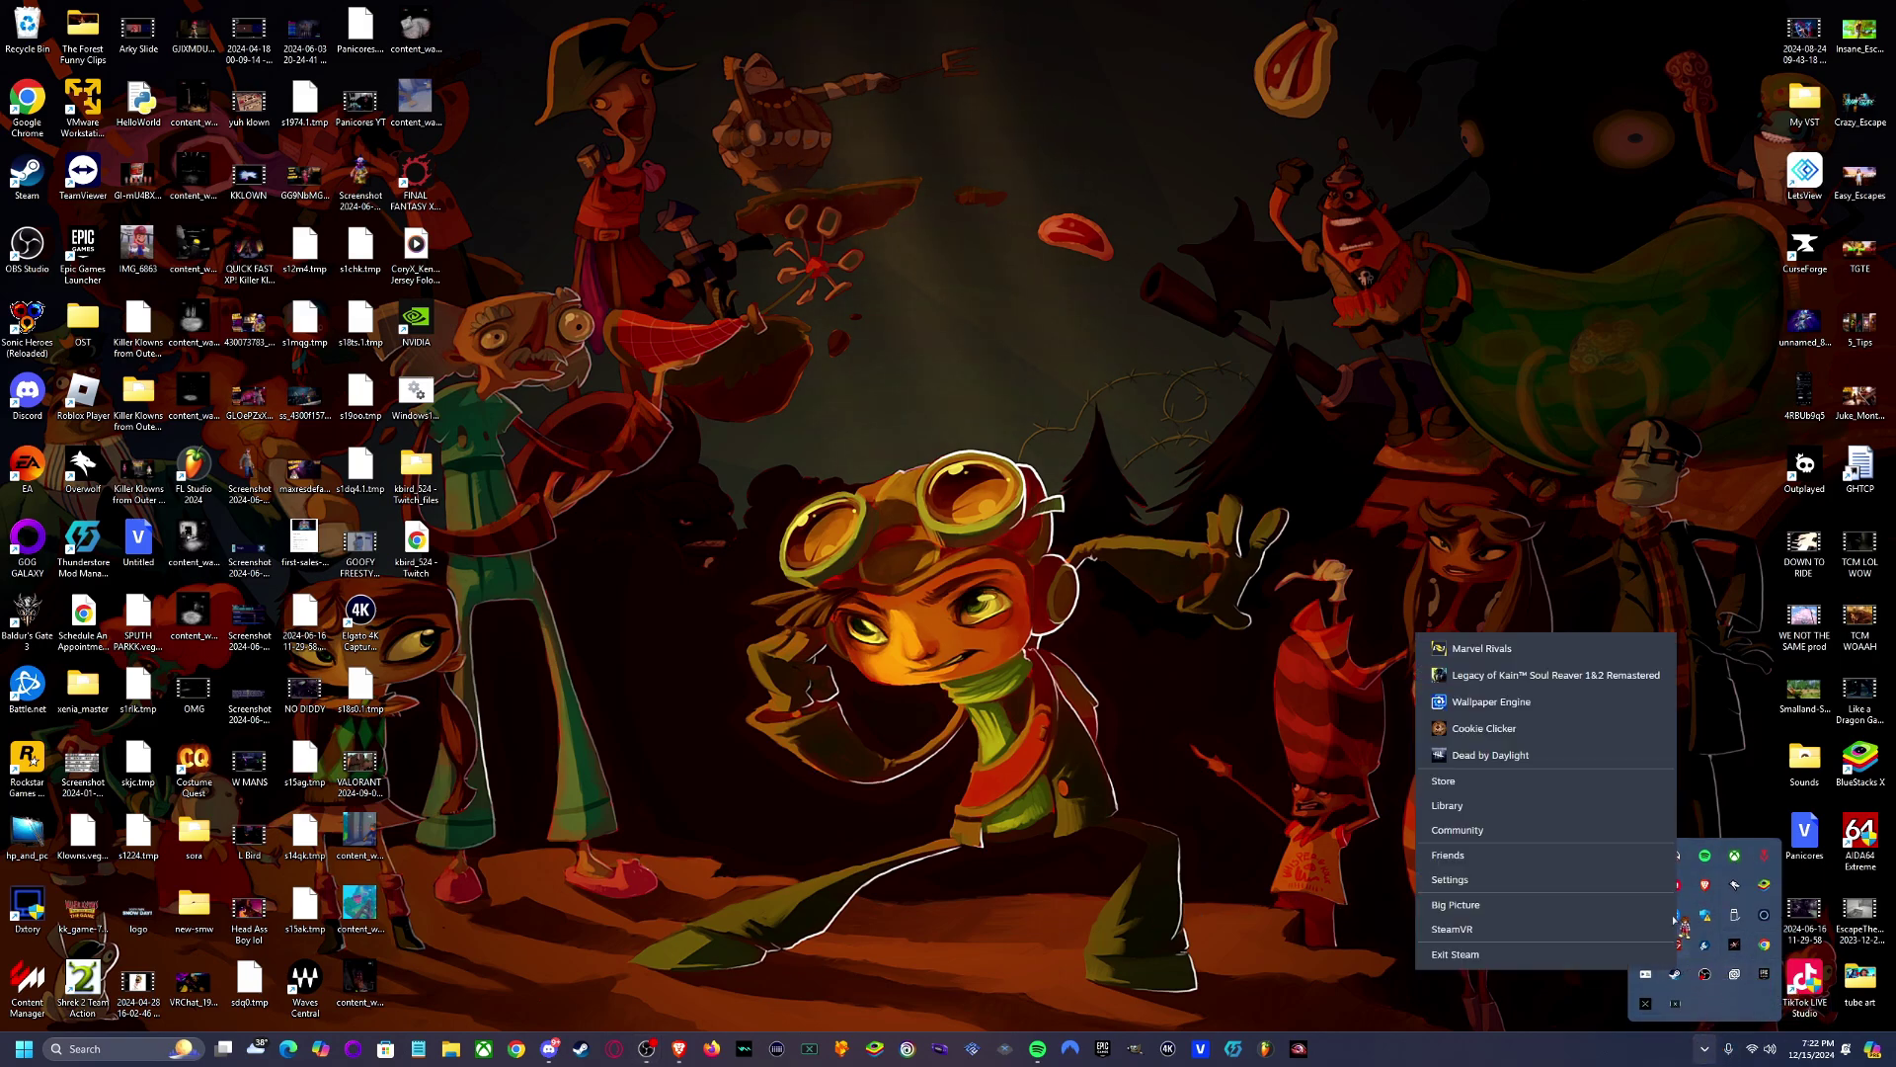
{"action": "left_click", "coordinate": [1521, 654]}
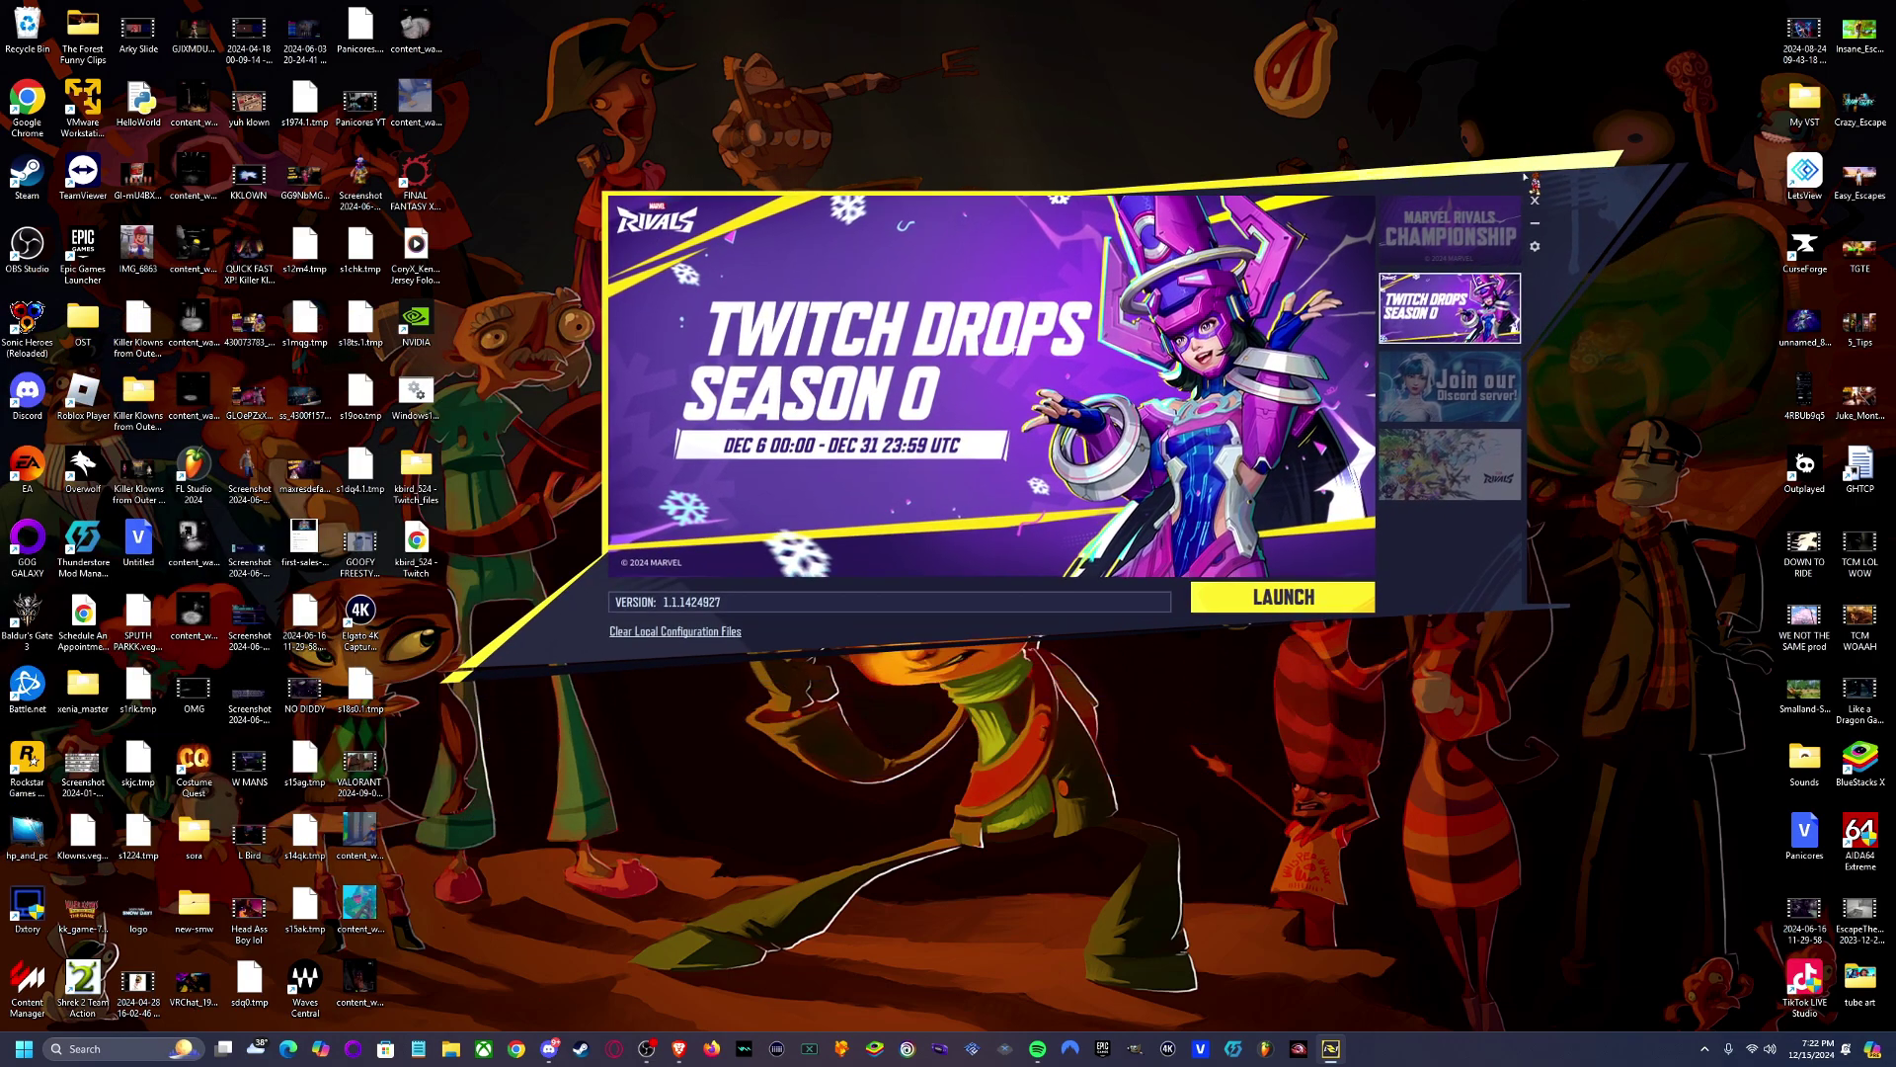
{"action": "left_click", "coordinate": [1531, 175]}
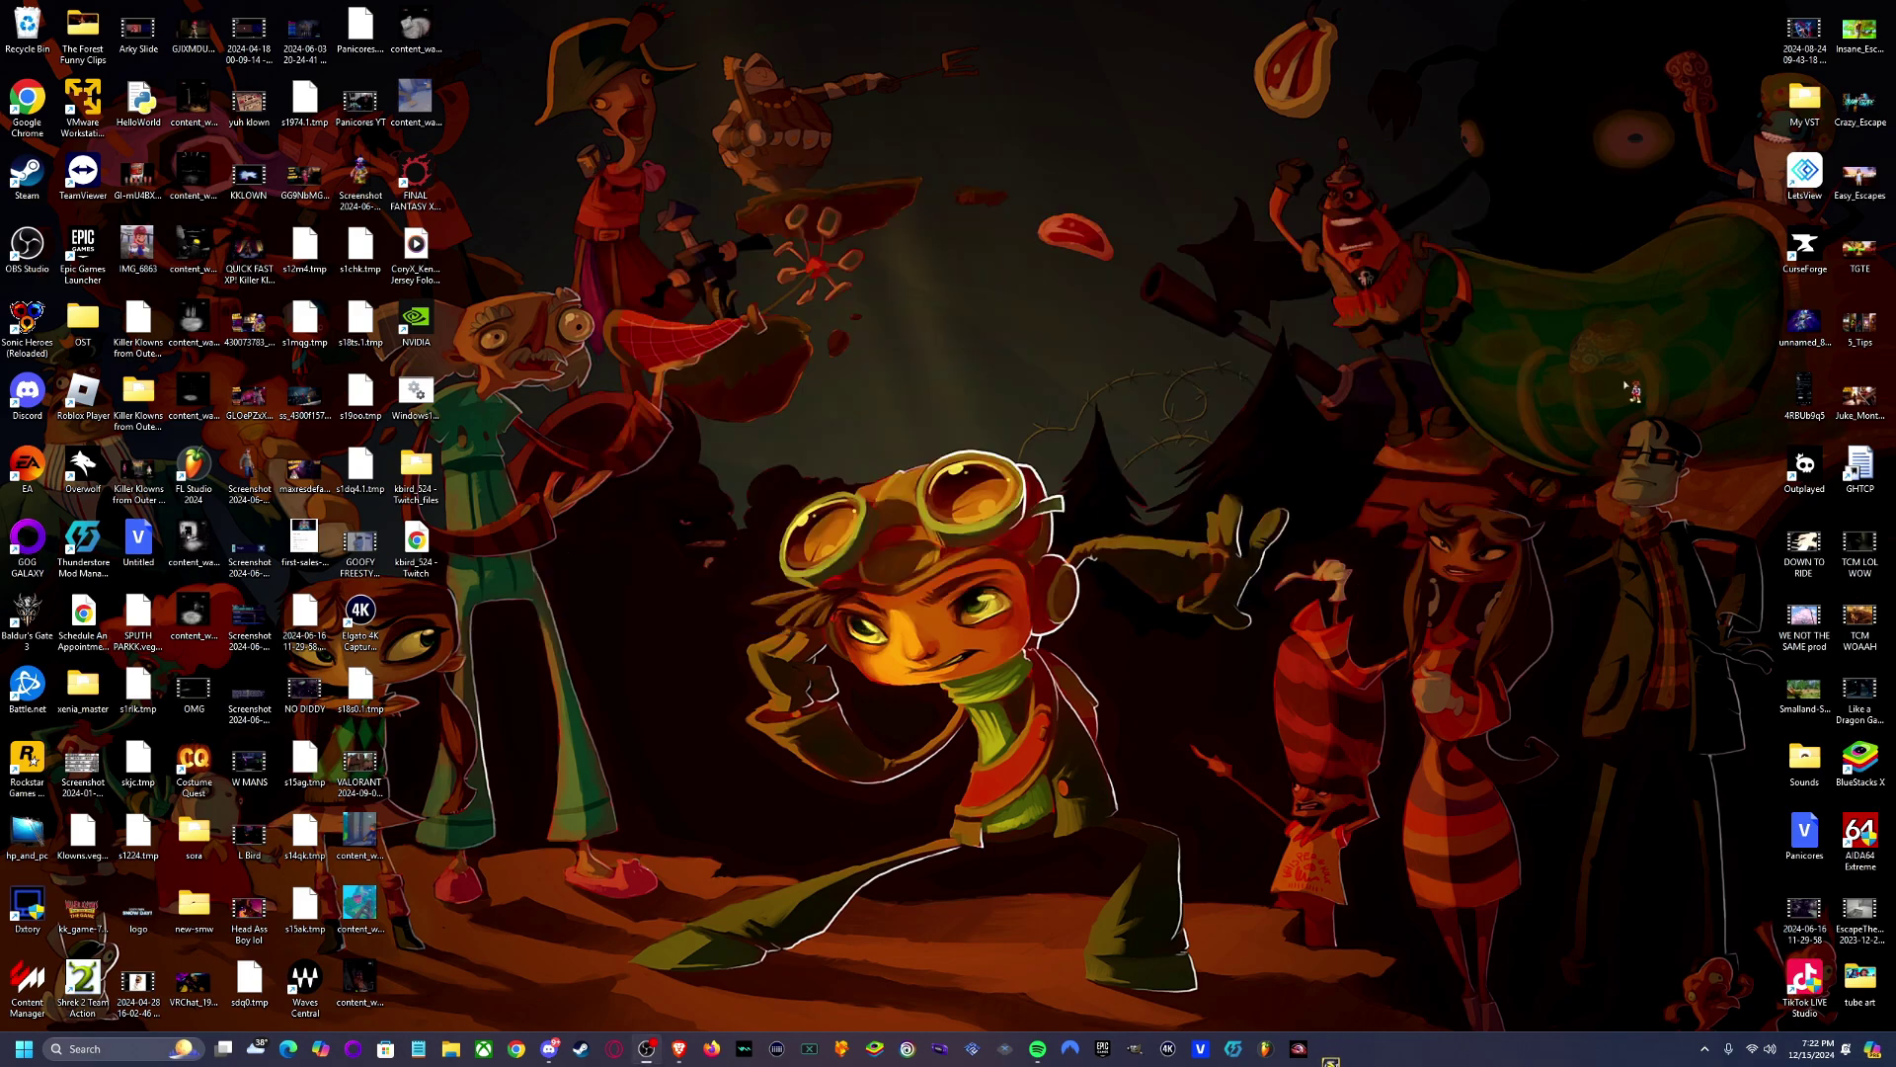
{"action": "left_click", "coordinate": [1704, 1049]}
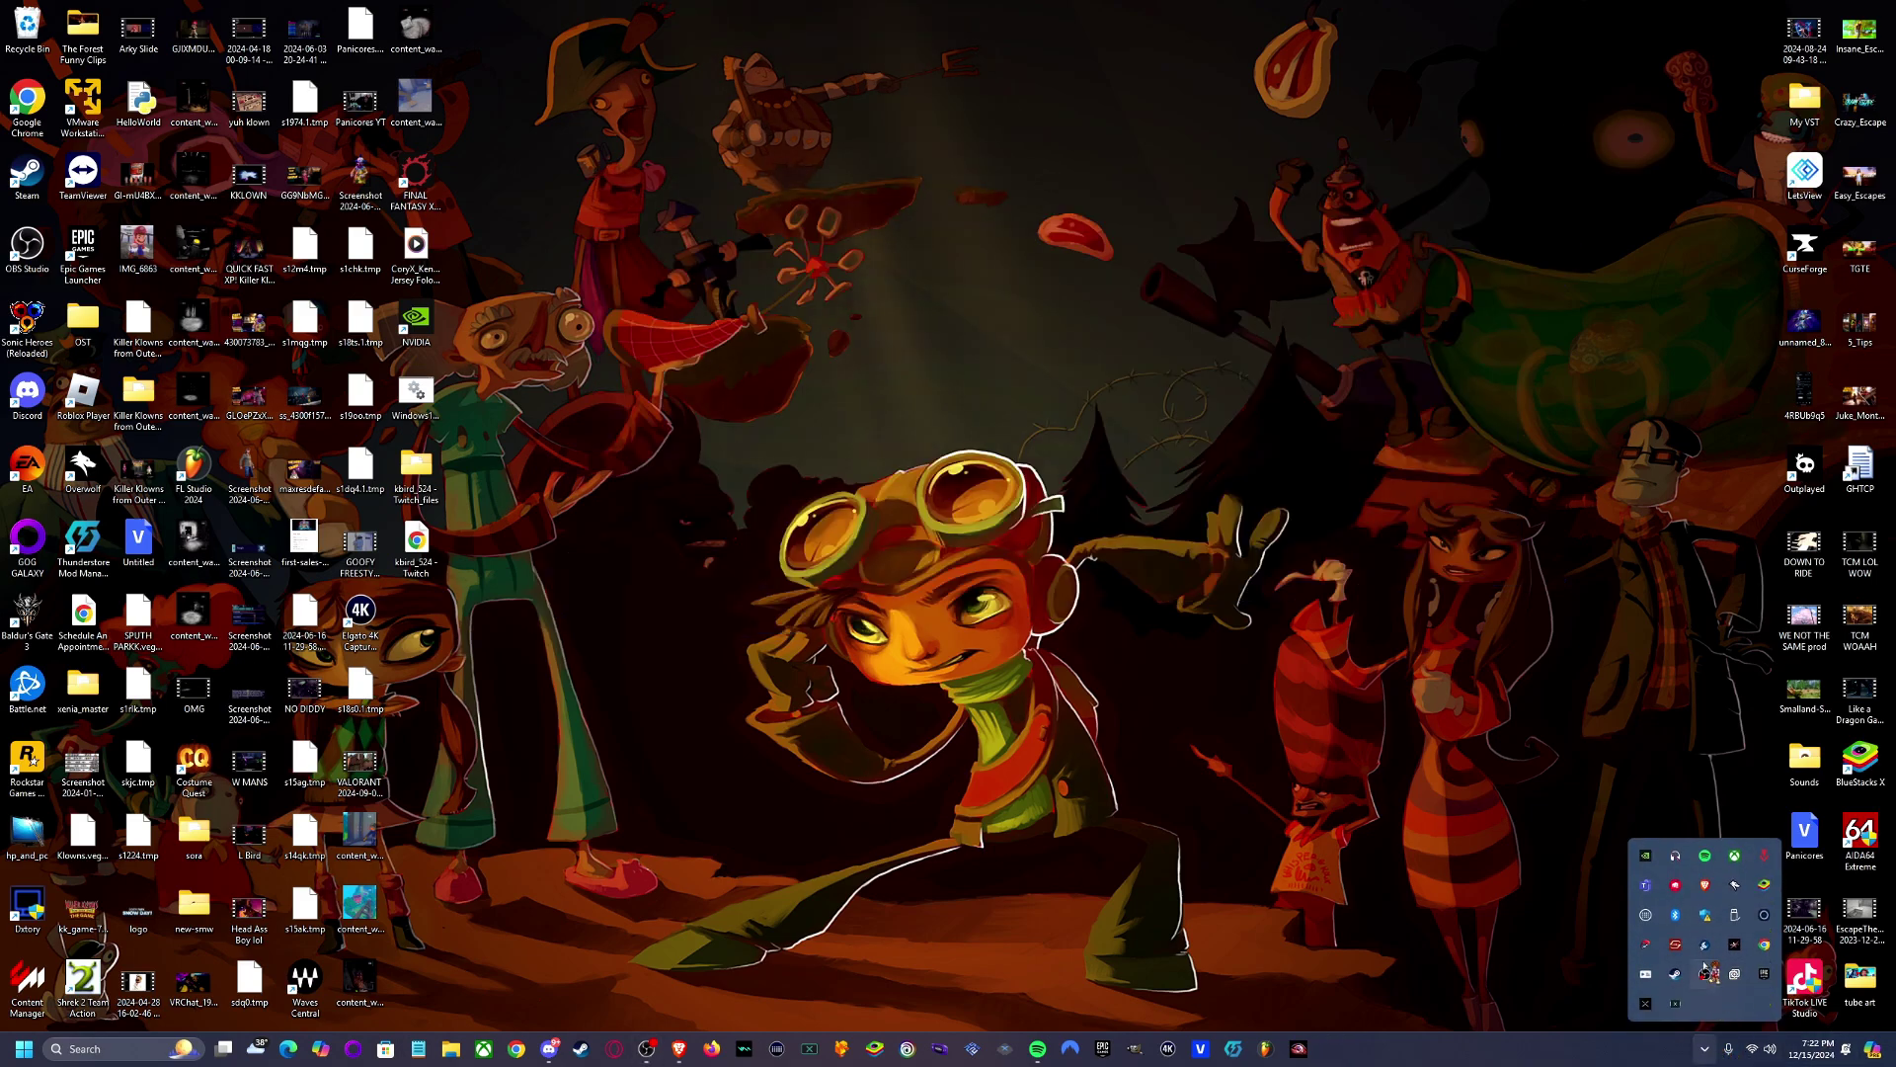
{"action": "right_click", "coordinate": [1677, 974]}
{"action": "left_click", "coordinate": [1509, 662]}
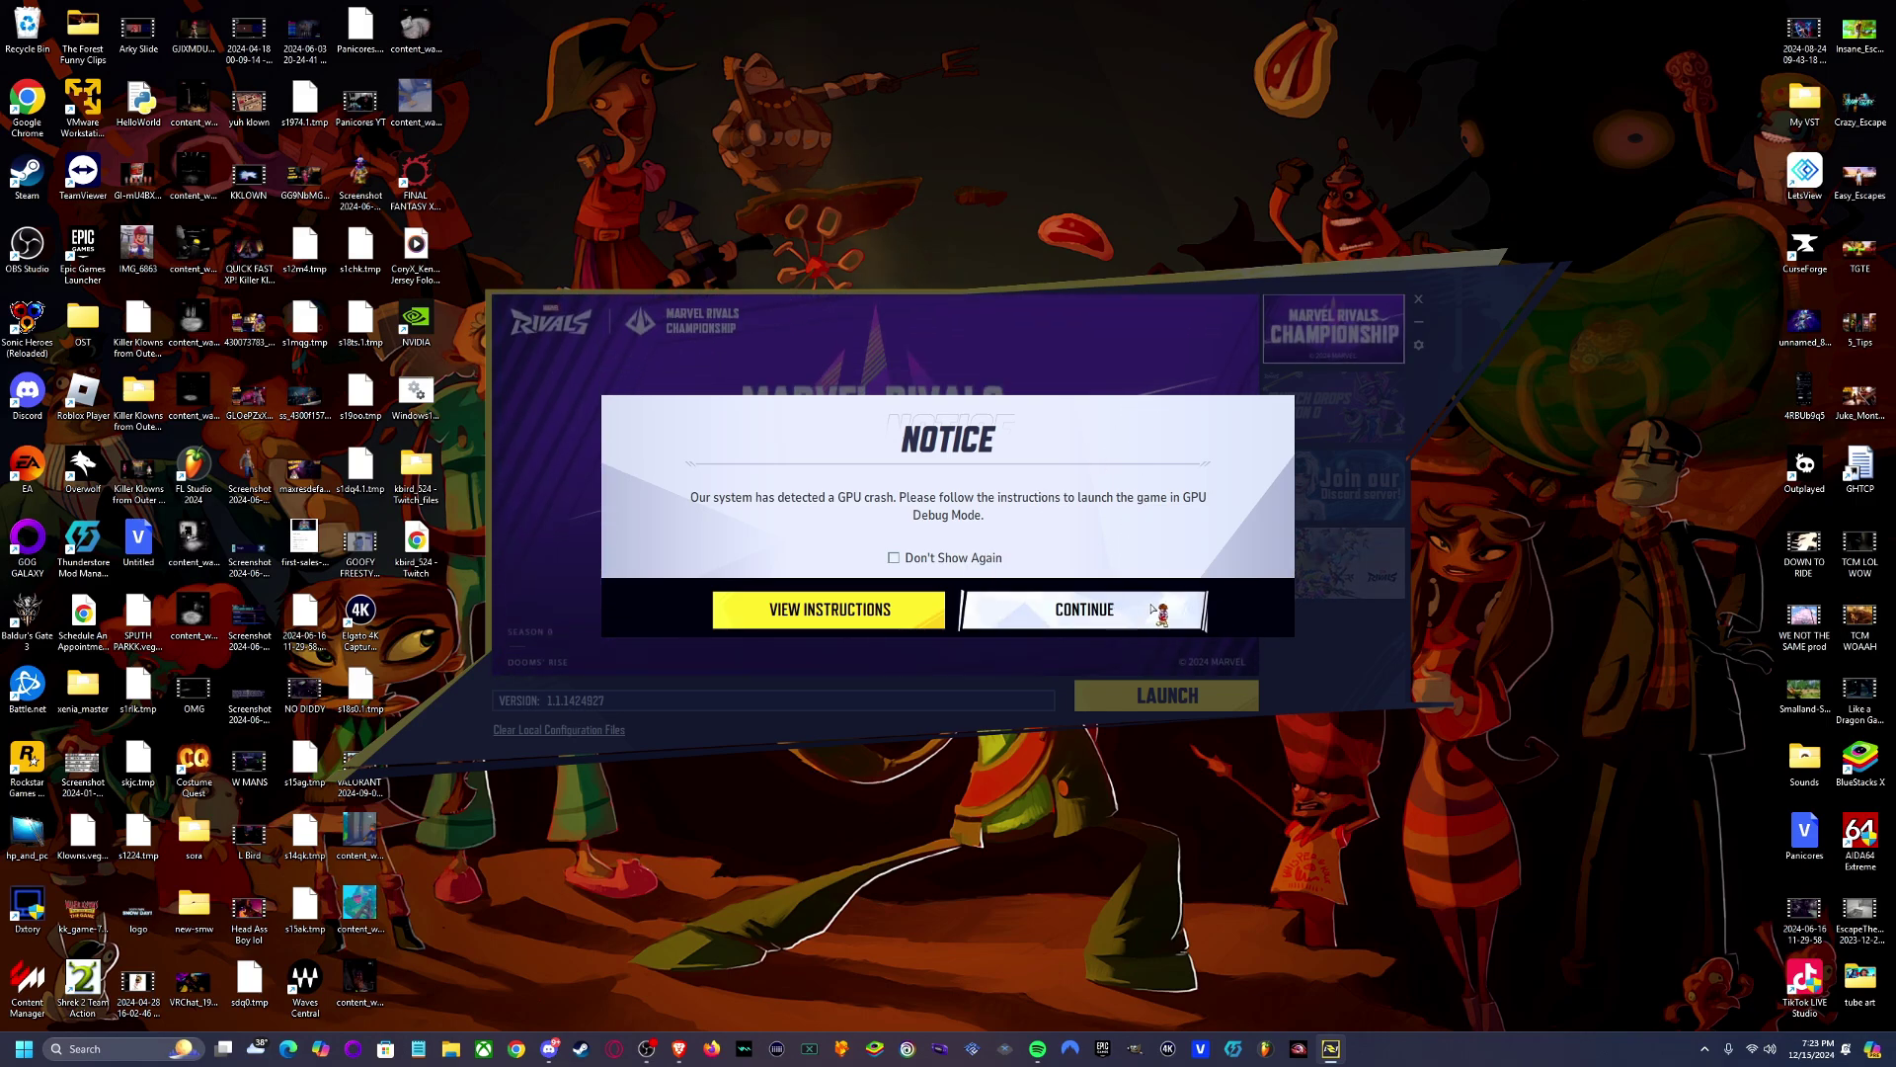
Continue past the GPU crash notice, launch the game, and log in at the title screen
{"action": "left_click", "coordinate": [1152, 607]}
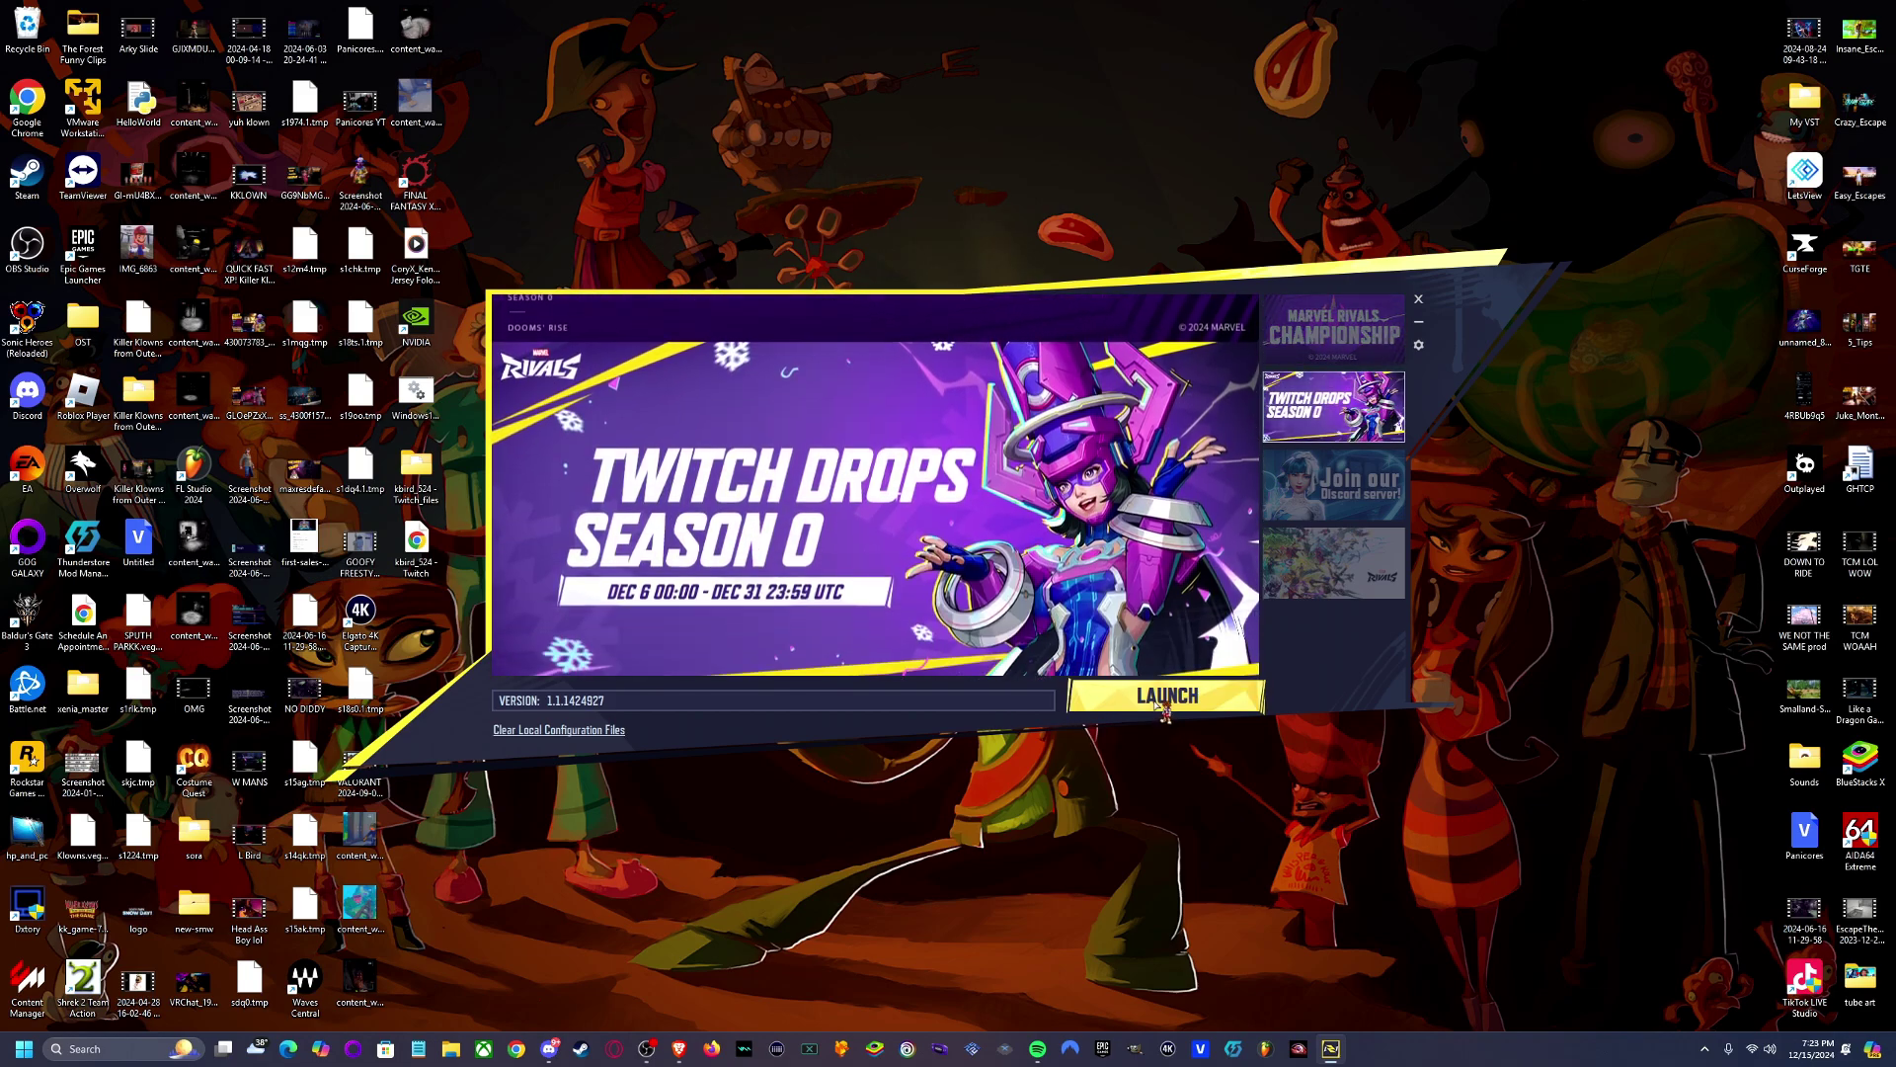
{"action": "left_click", "coordinate": [1168, 700]}
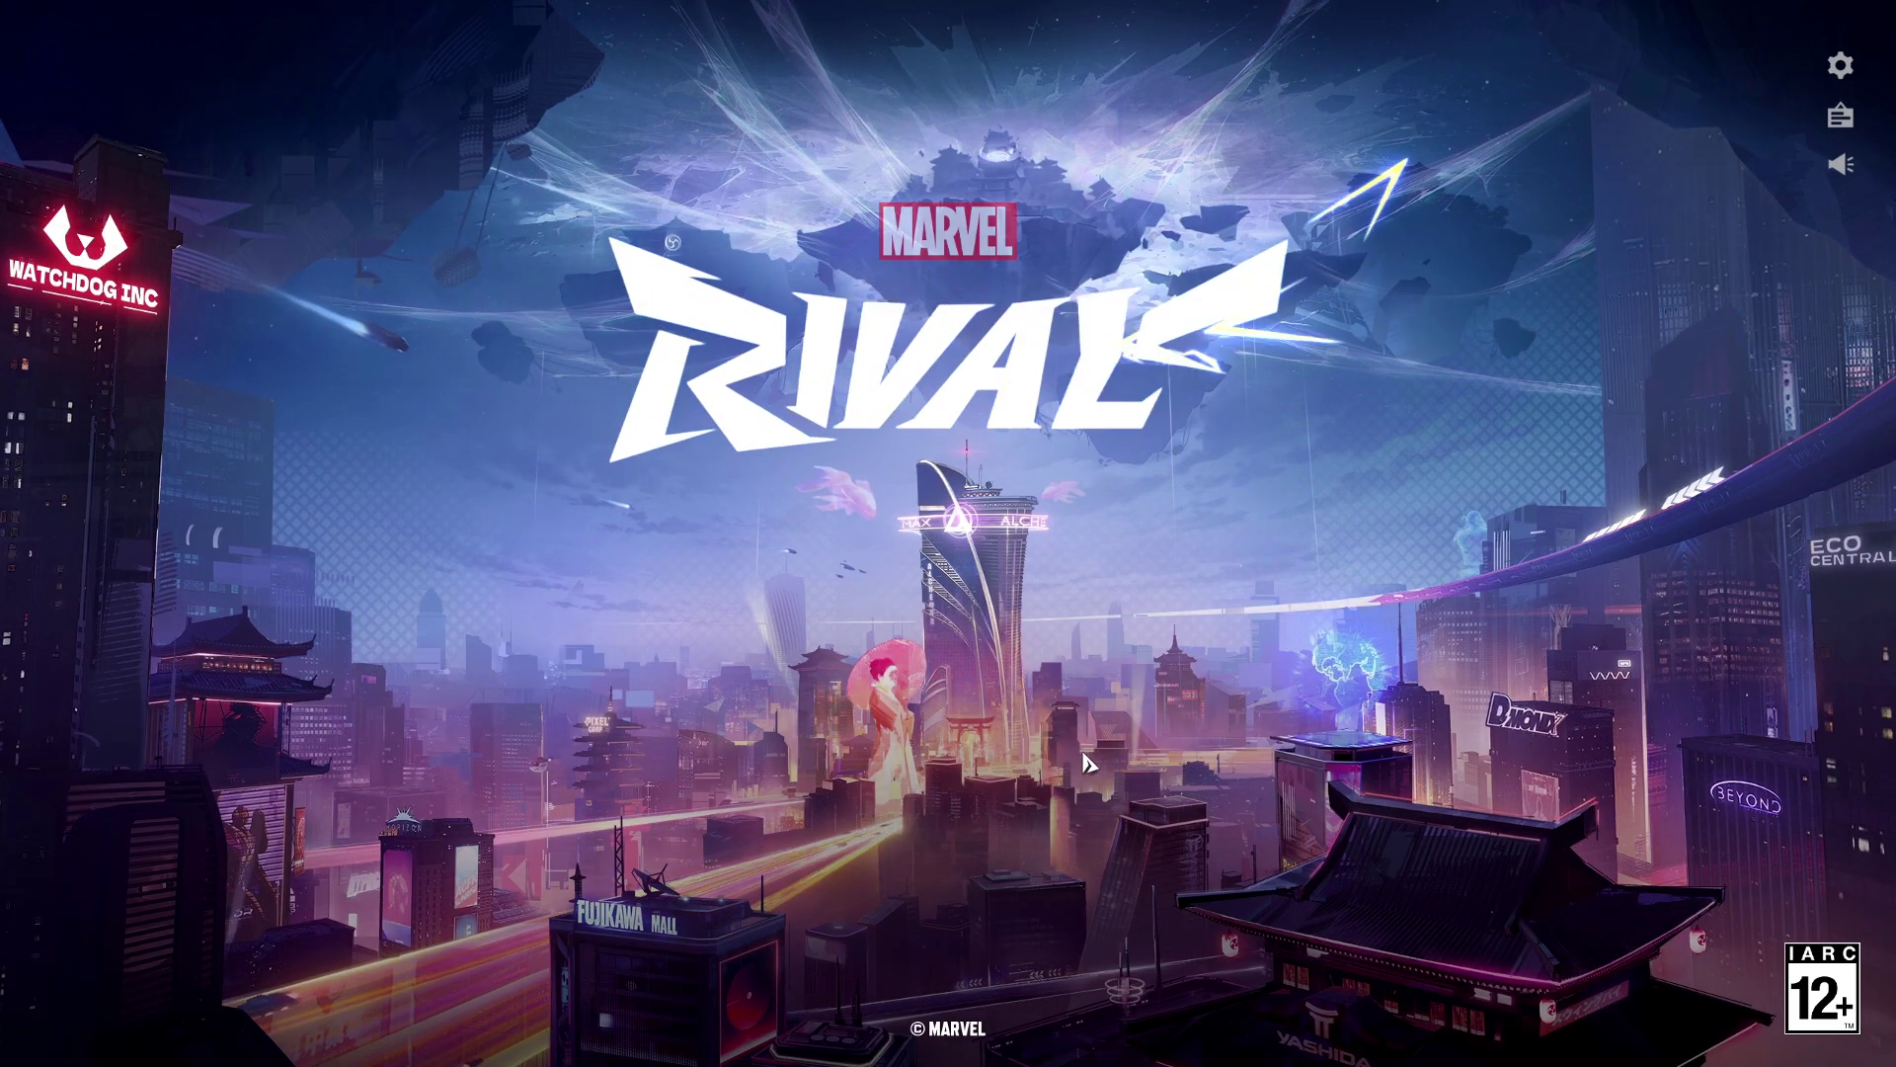
{"action": "left_click", "coordinate": [1087, 761]}
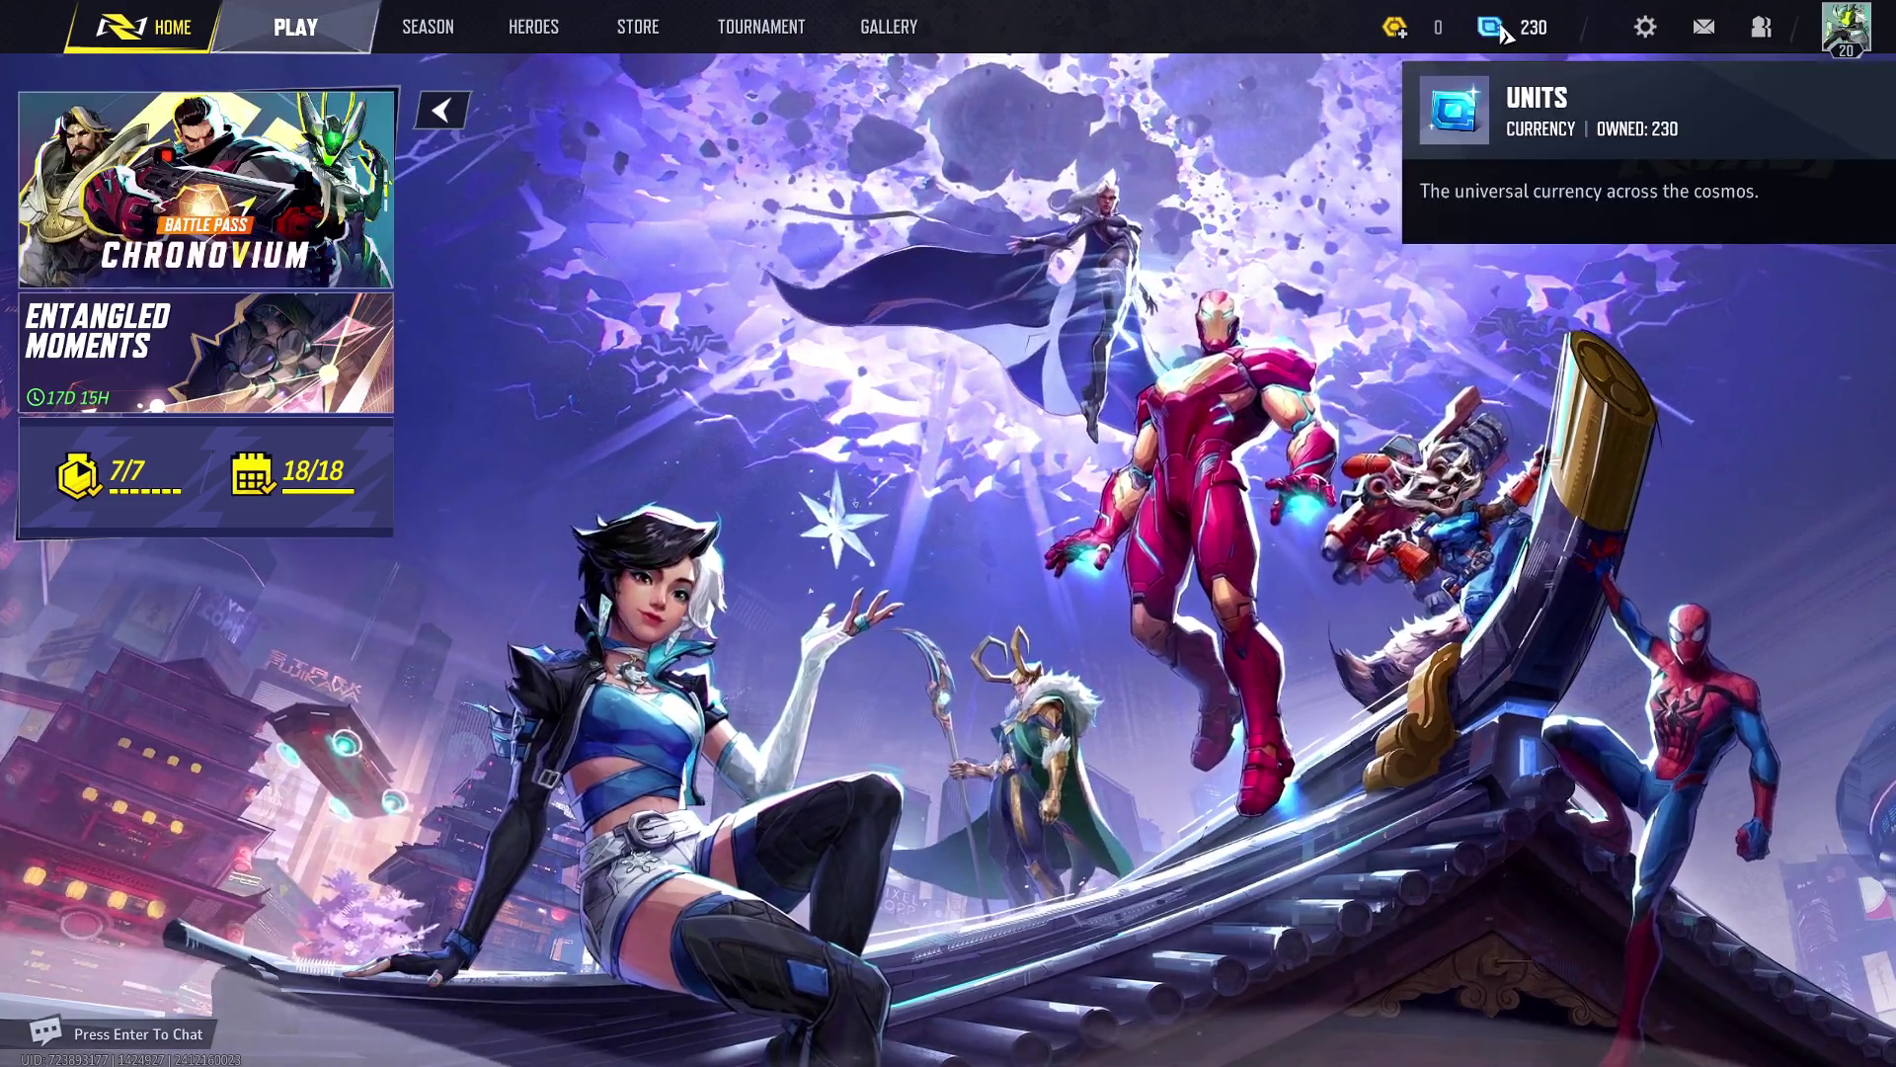
Open the gear system menu on the home screen and choose Settings
{"action": "left_click", "coordinate": [1635, 29]}
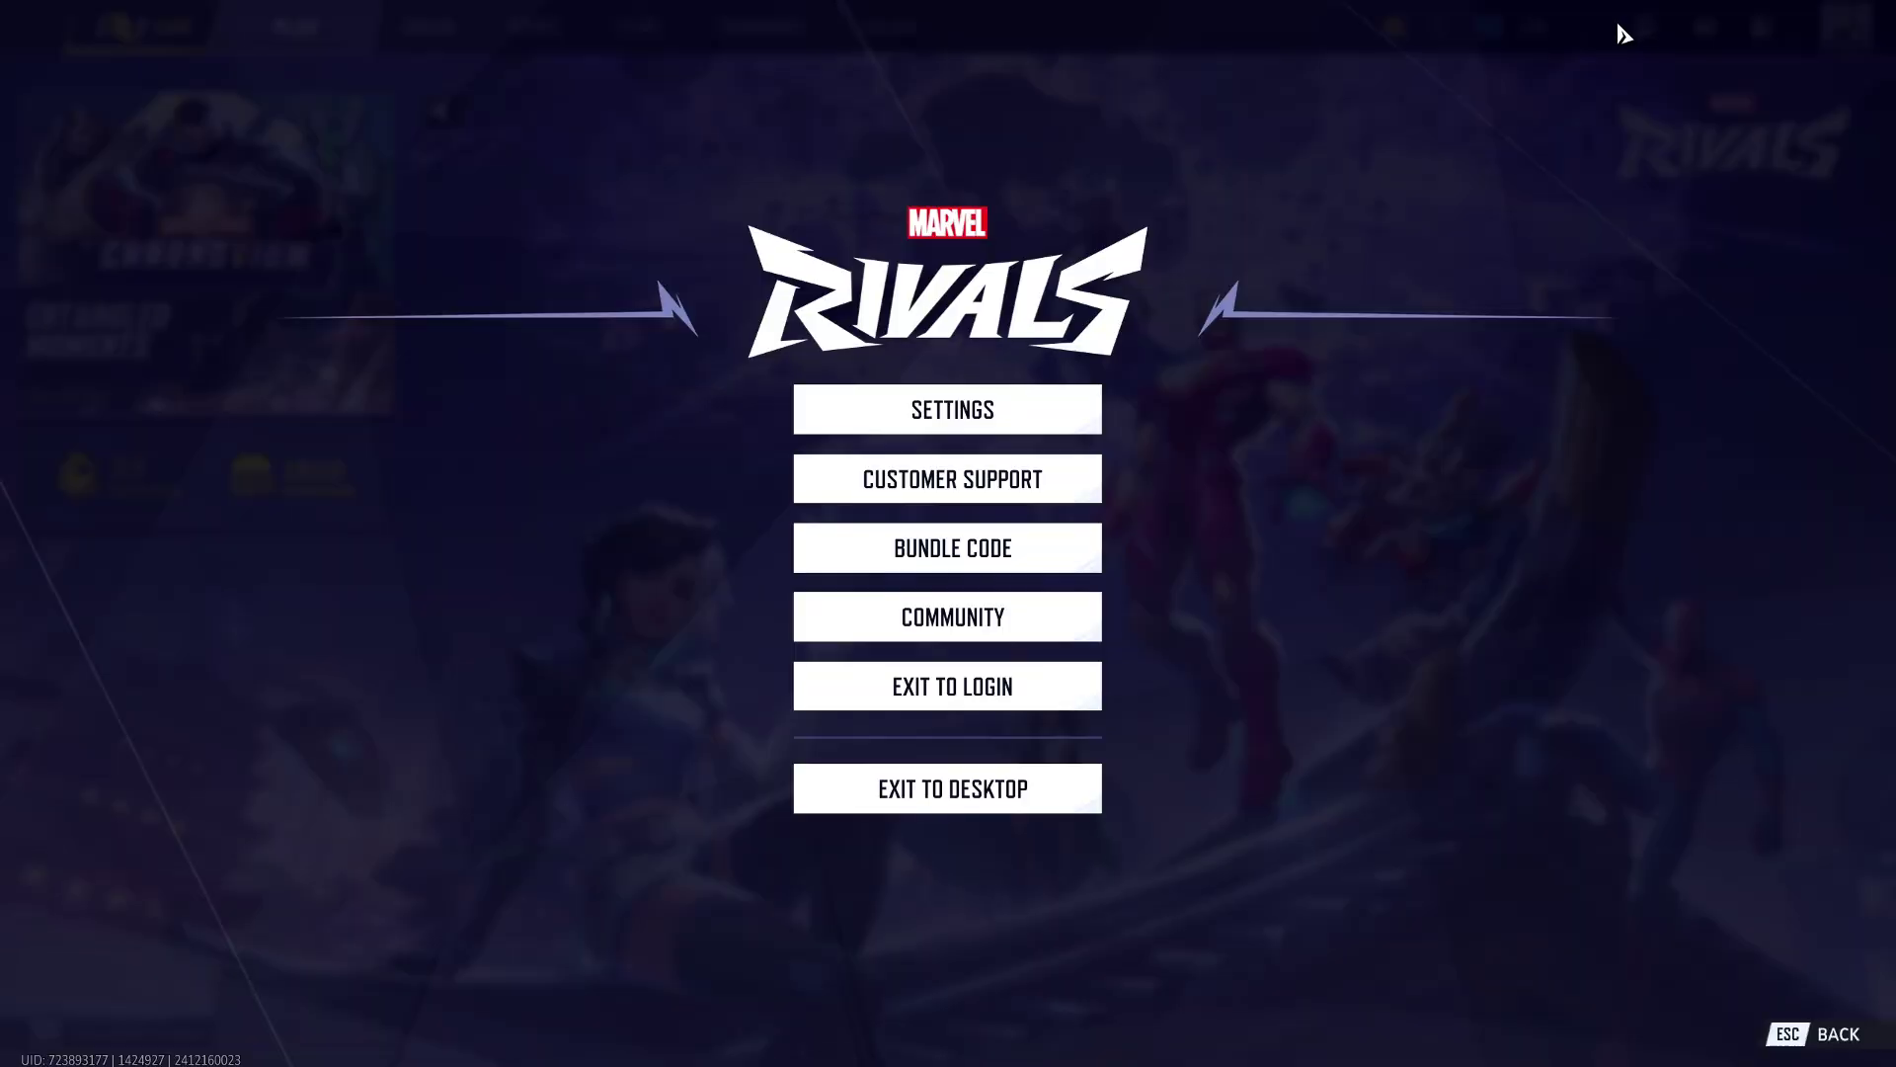
{"action": "left_click", "coordinate": [988, 410]}
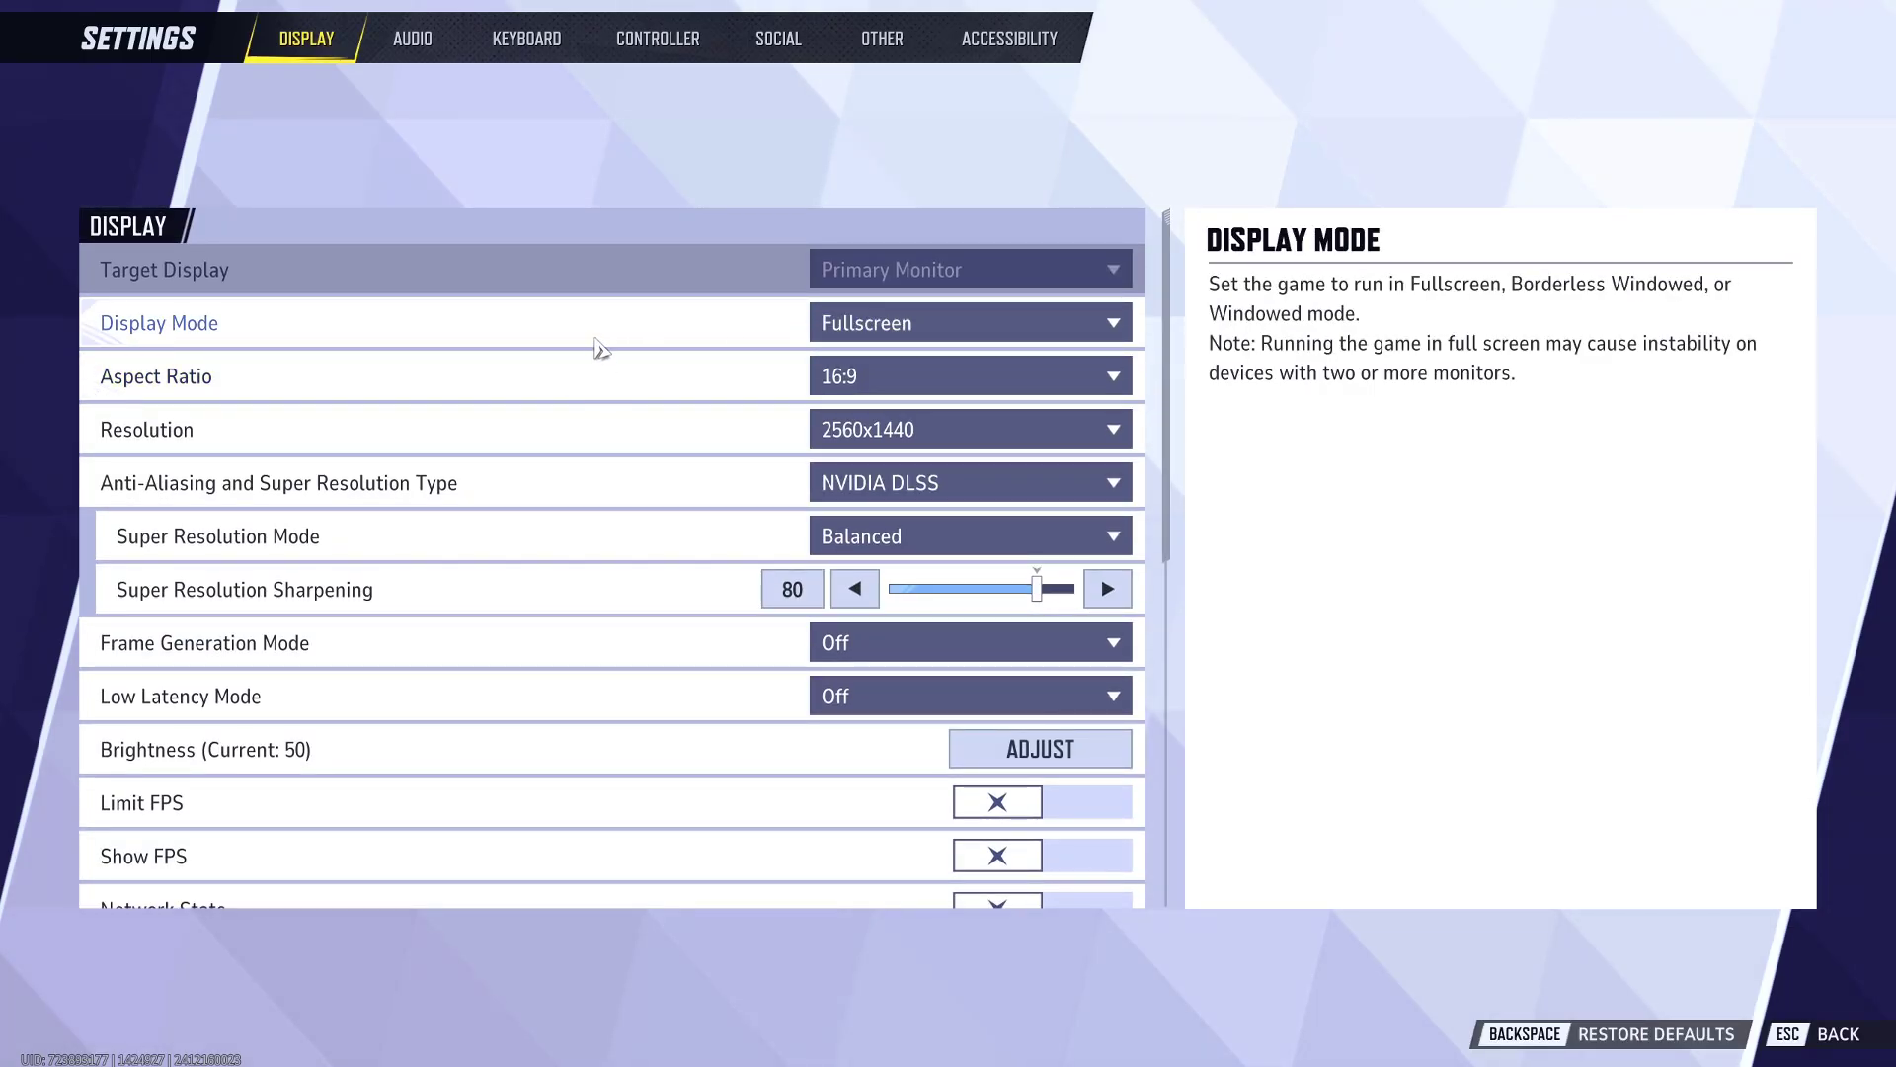
Scroll through the Display tab and check the Display Mode choices, keeping Fullscreen at 2560x1440
{"action": "scroll", "coordinate": [599, 348], "scroll_direction": "down", "scroll_amount": 1}
{"action": "scroll", "coordinate": [598, 353], "scroll_direction": "up", "scroll_amount": 2}
{"action": "scroll", "coordinate": [593, 348], "scroll_direction": "down", "scroll_amount": 3}
{"action": "scroll", "coordinate": [593, 348], "scroll_direction": "down", "scroll_amount": 3}
{"action": "scroll", "coordinate": [592, 348], "scroll_direction": "down", "scroll_amount": 4}
{"action": "scroll", "coordinate": [590, 348], "scroll_direction": "down", "scroll_amount": 2}
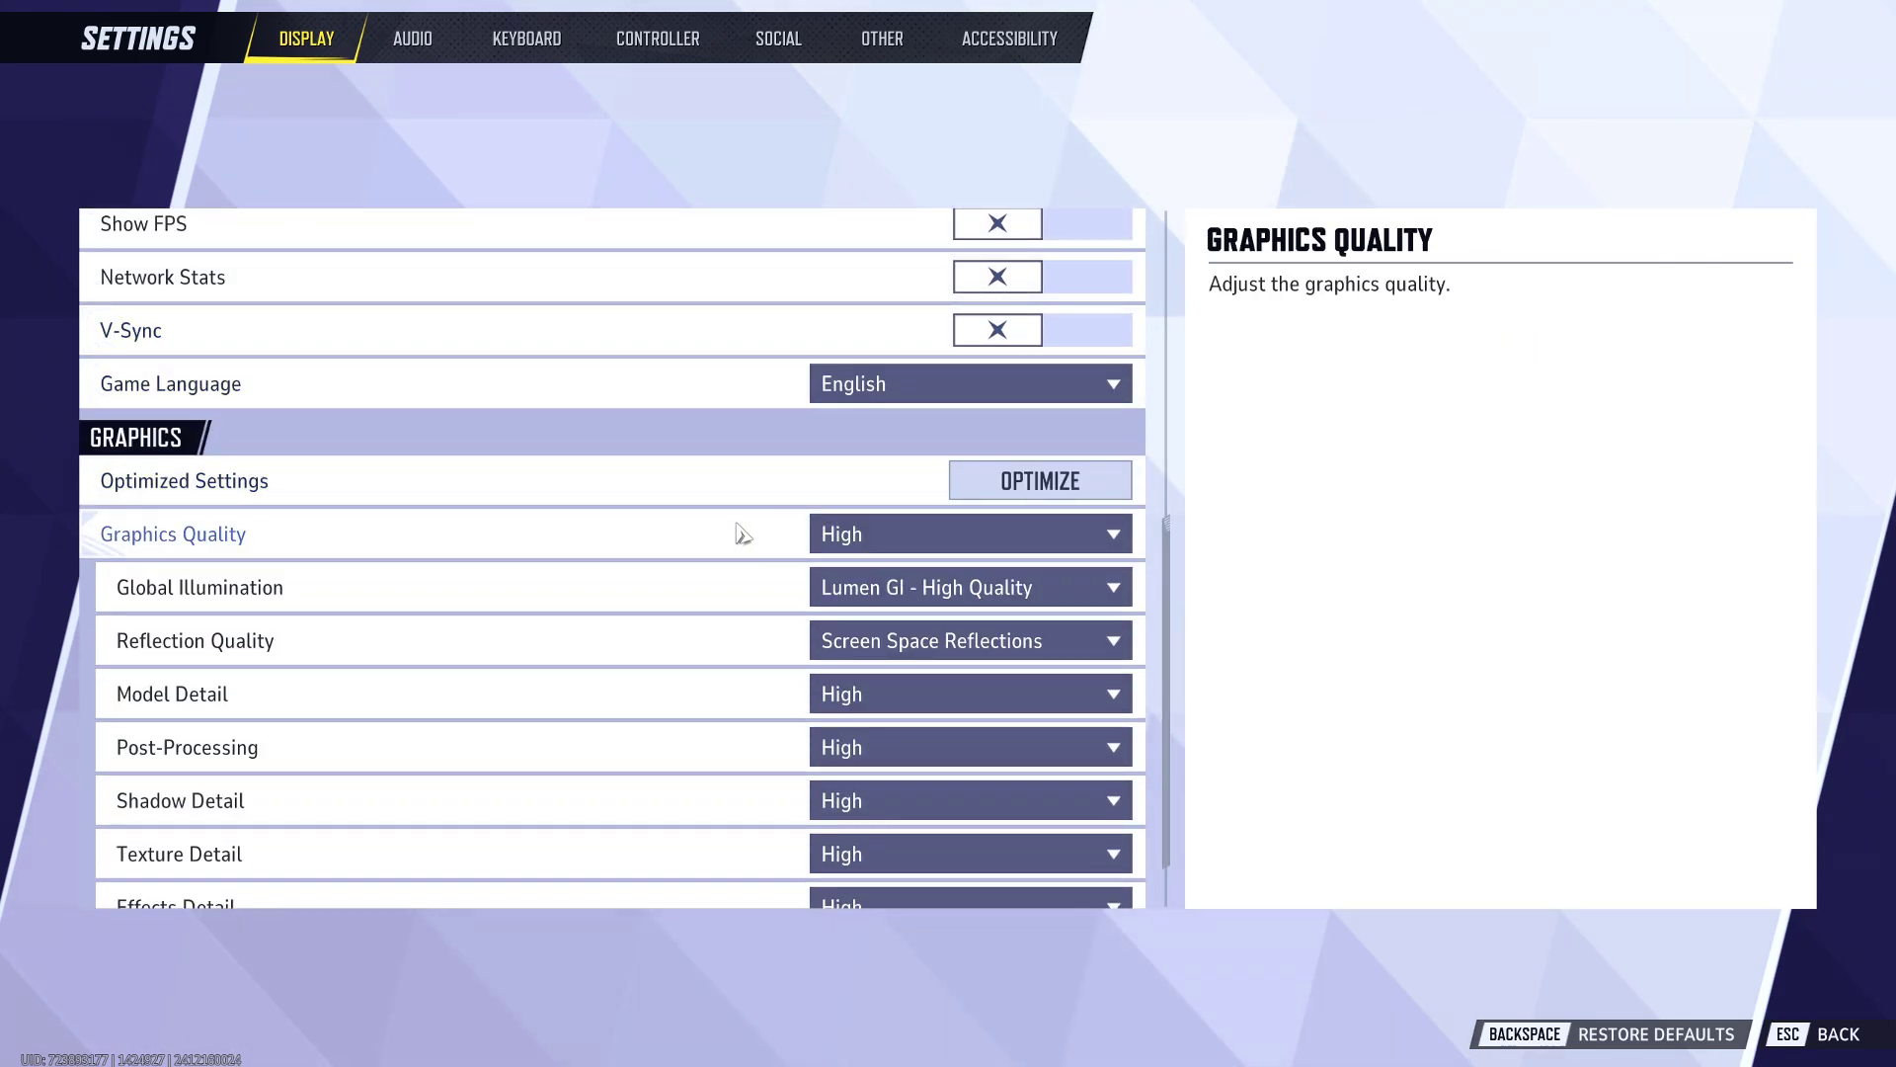
{"action": "scroll", "coordinate": [726, 524], "scroll_direction": "down", "scroll_amount": 2}
{"action": "scroll", "coordinate": [711, 506], "scroll_direction": "up", "scroll_amount": 4}
{"action": "scroll", "coordinate": [699, 474], "scroll_direction": "up", "scroll_amount": 4}
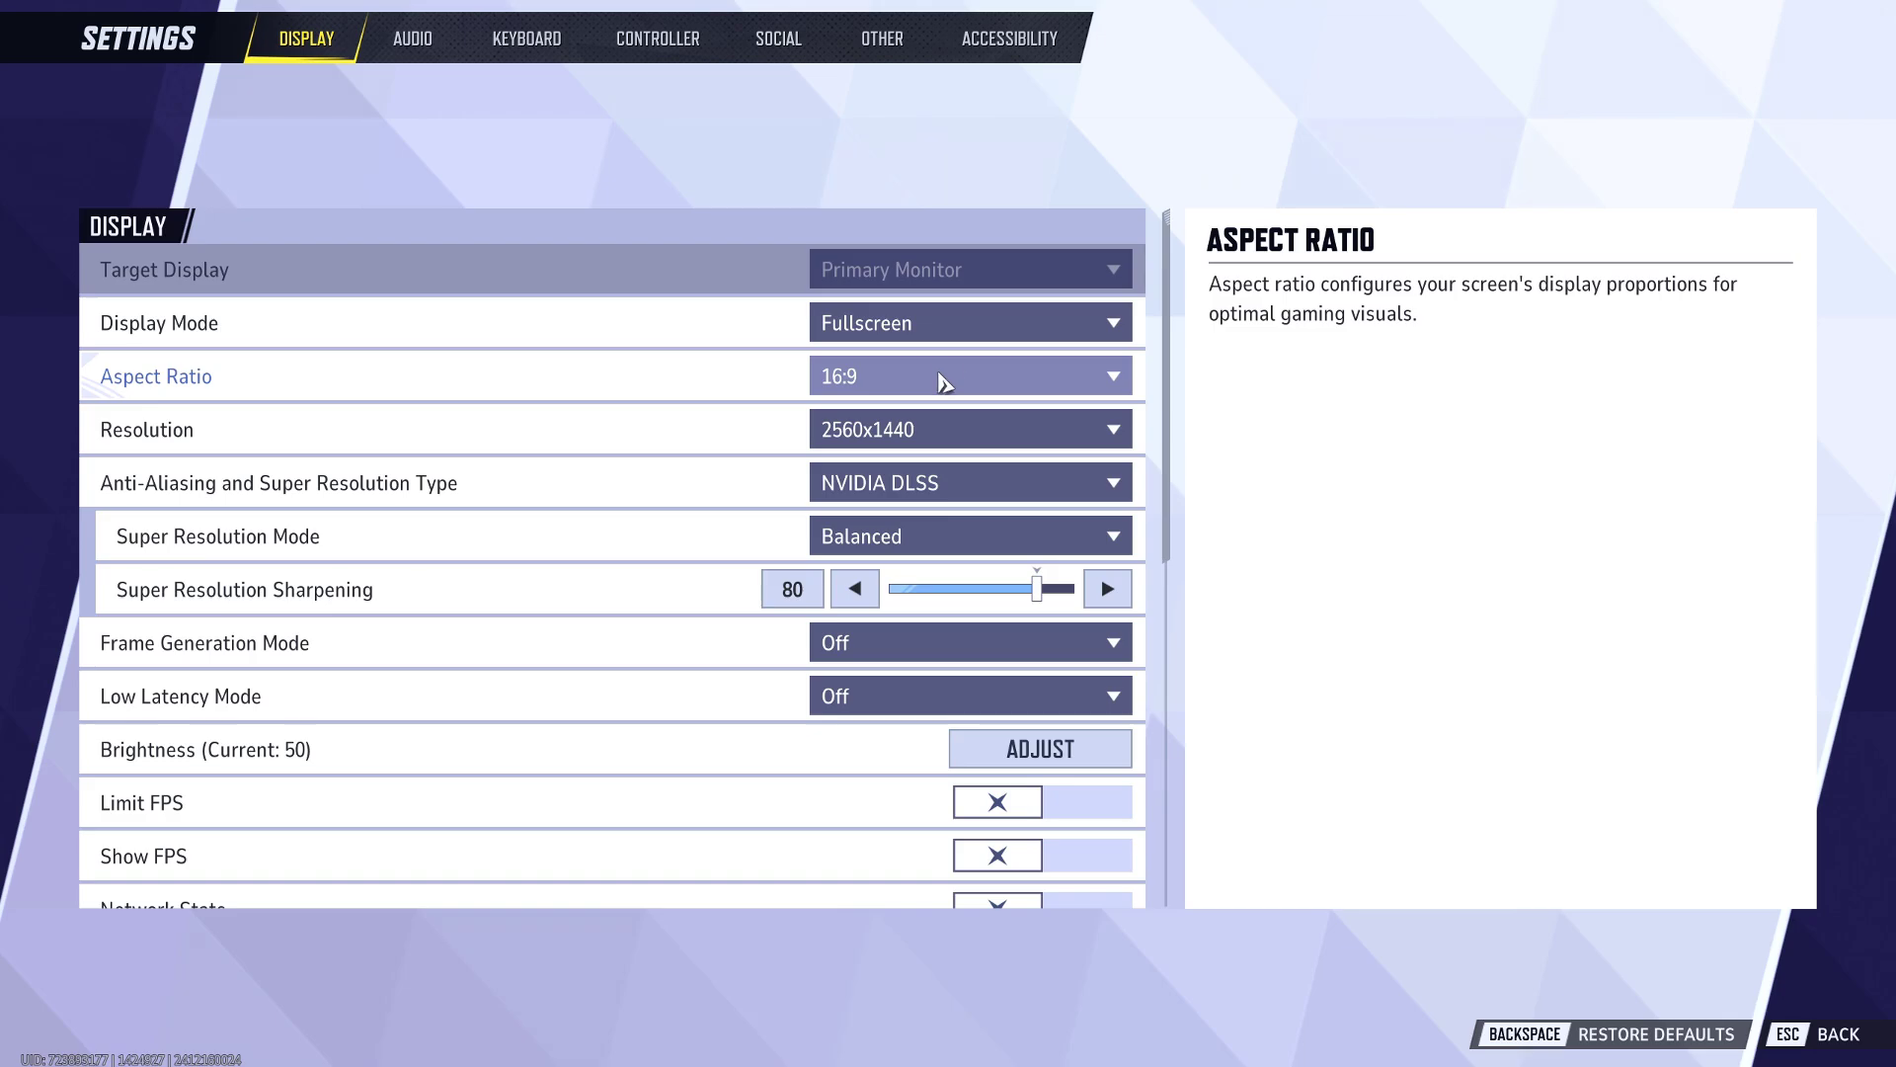
{"action": "left_click", "coordinate": [913, 326]}
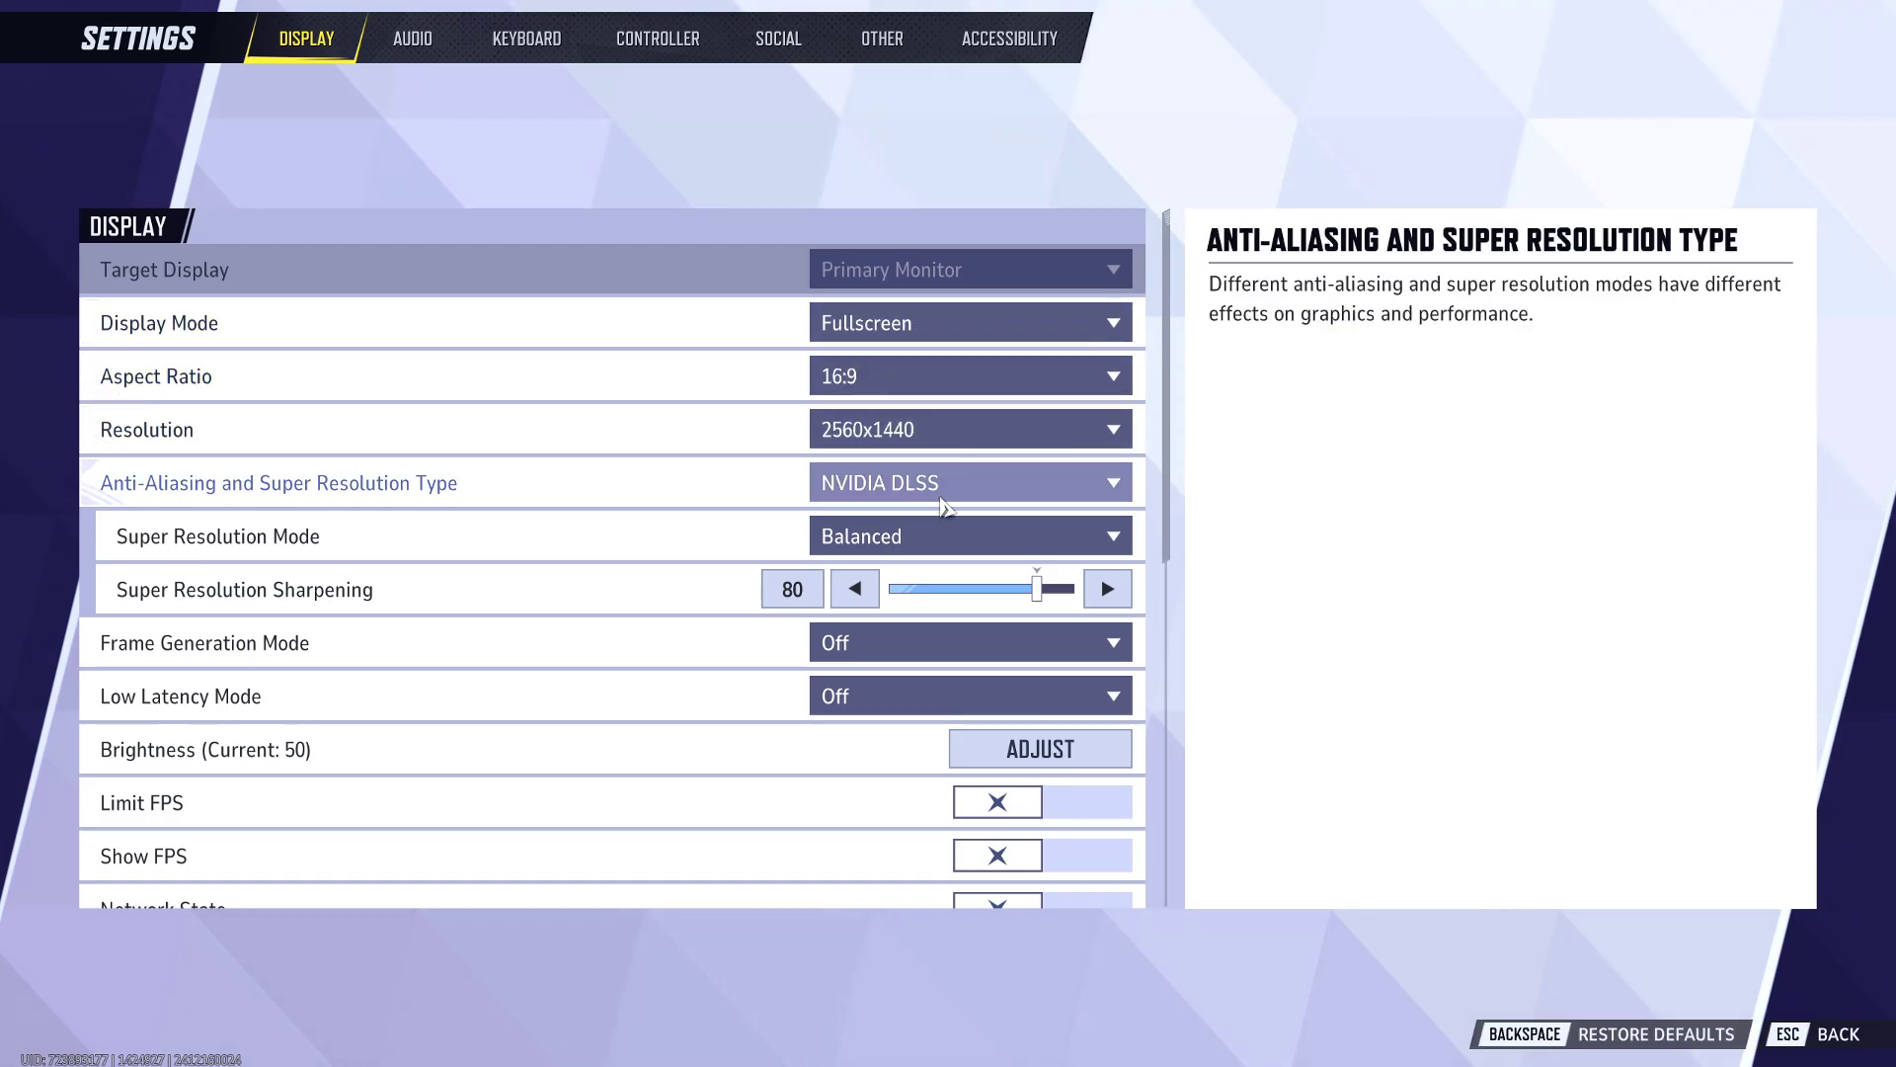
Keep NVIDIA DLSS as the anti-aliasing type and scroll through the remaining graphics settings
{"action": "scroll", "coordinate": [901, 484], "scroll_direction": "down", "scroll_amount": 1}
{"action": "left_click", "coordinate": [938, 414]}
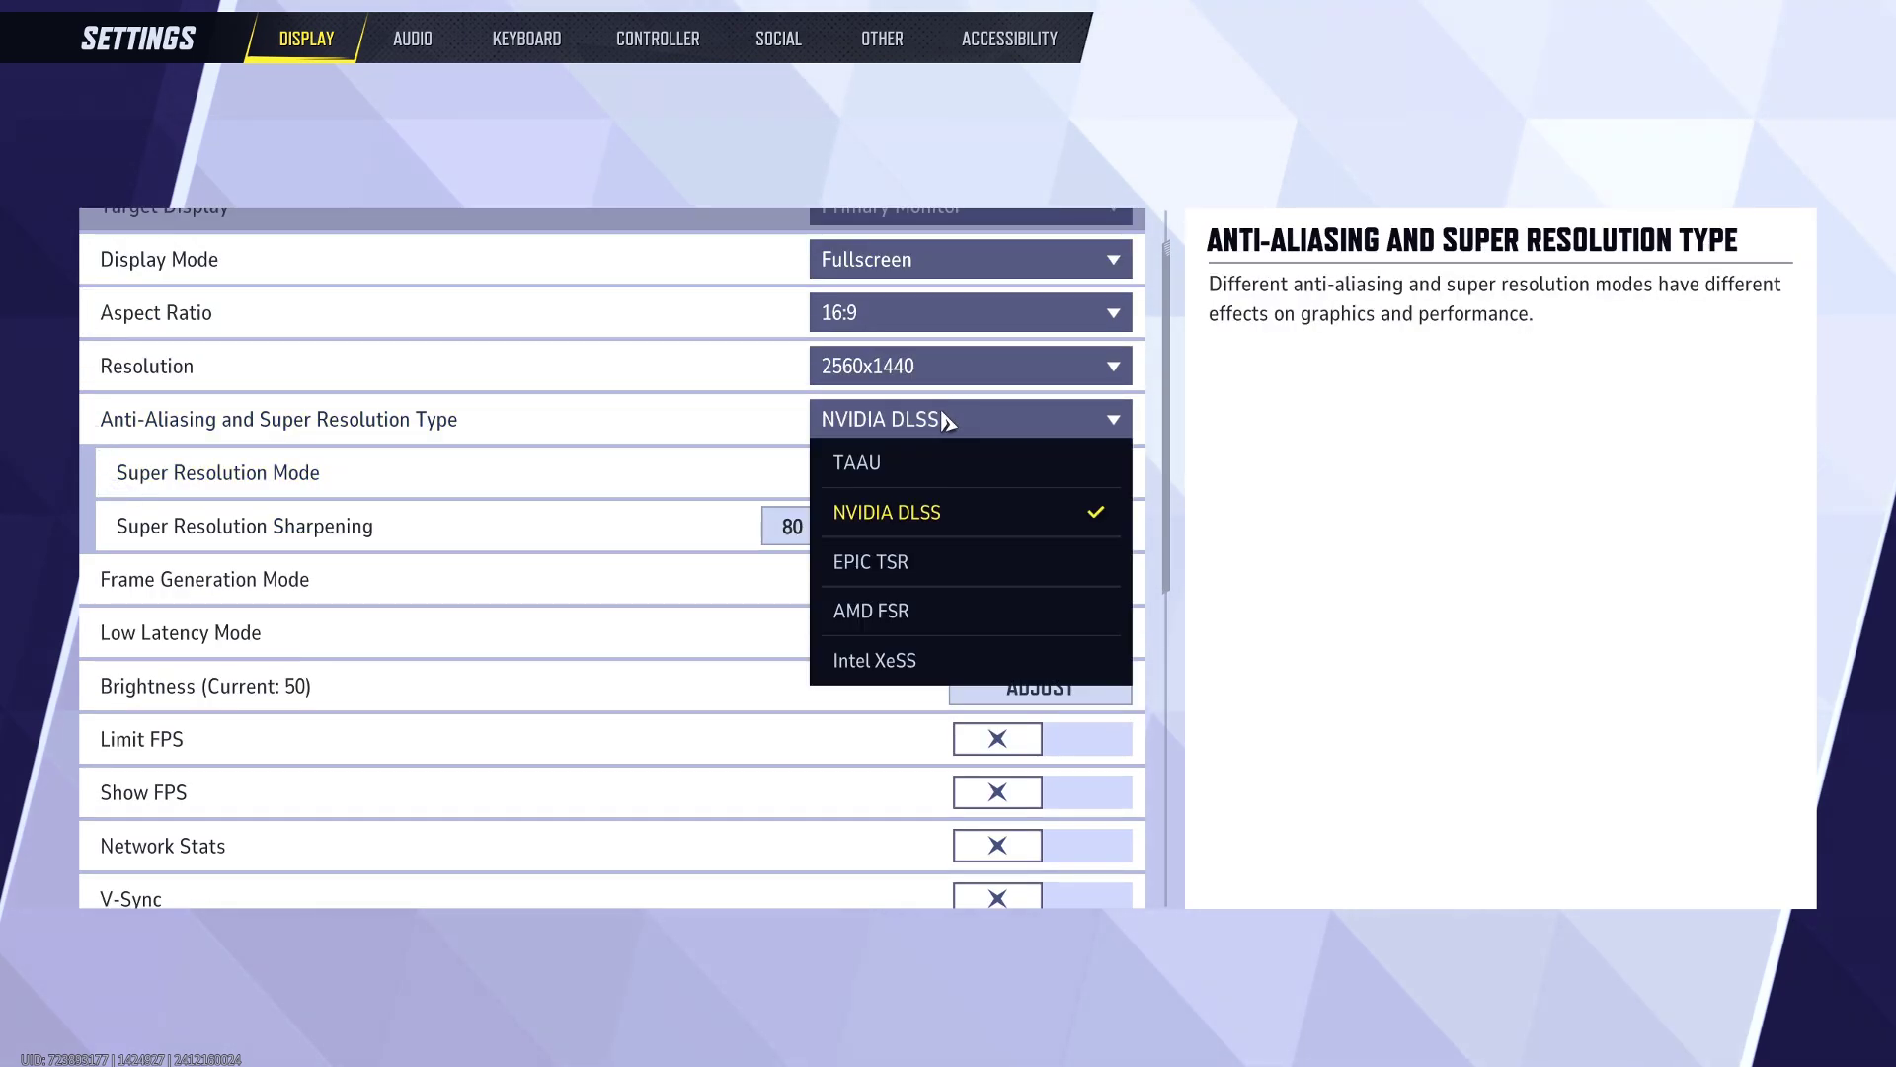
{"action": "left_click", "coordinate": [946, 422]}
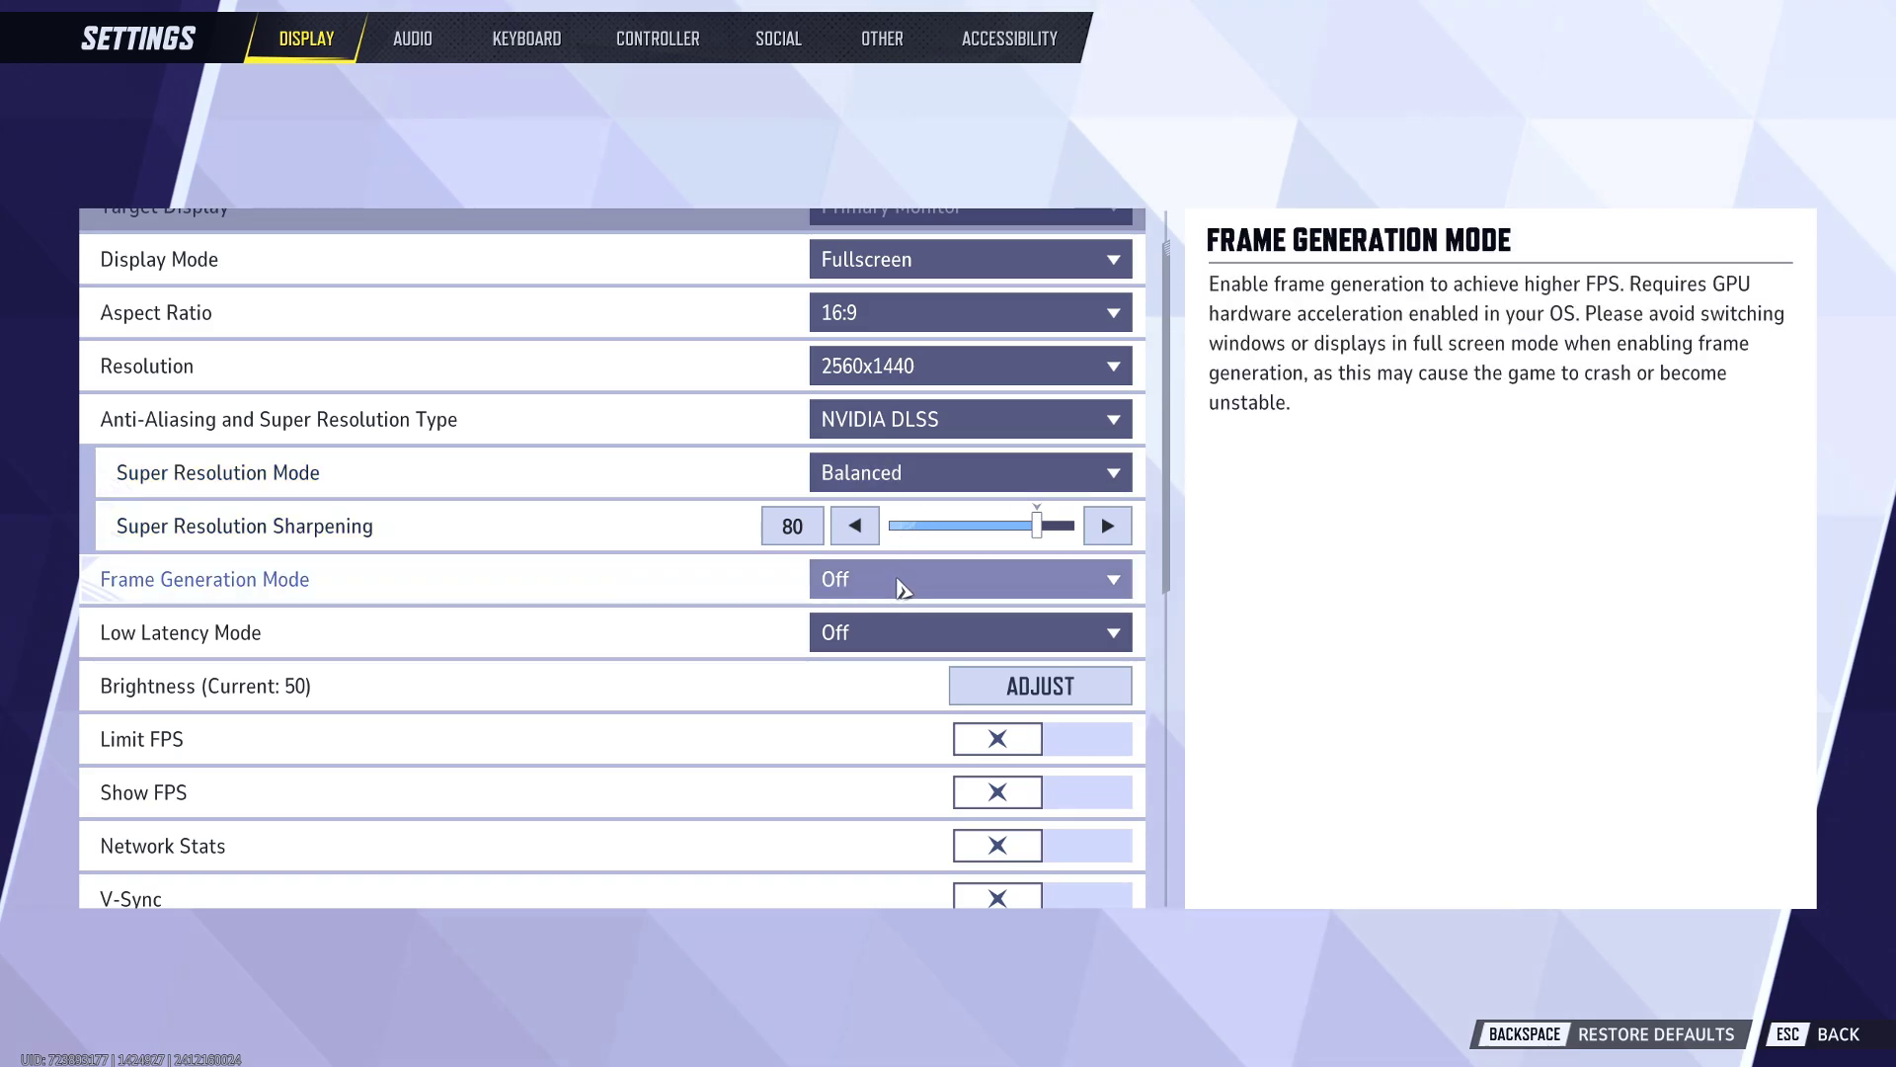
{"action": "mouse_move", "coordinate": [445, 526]}
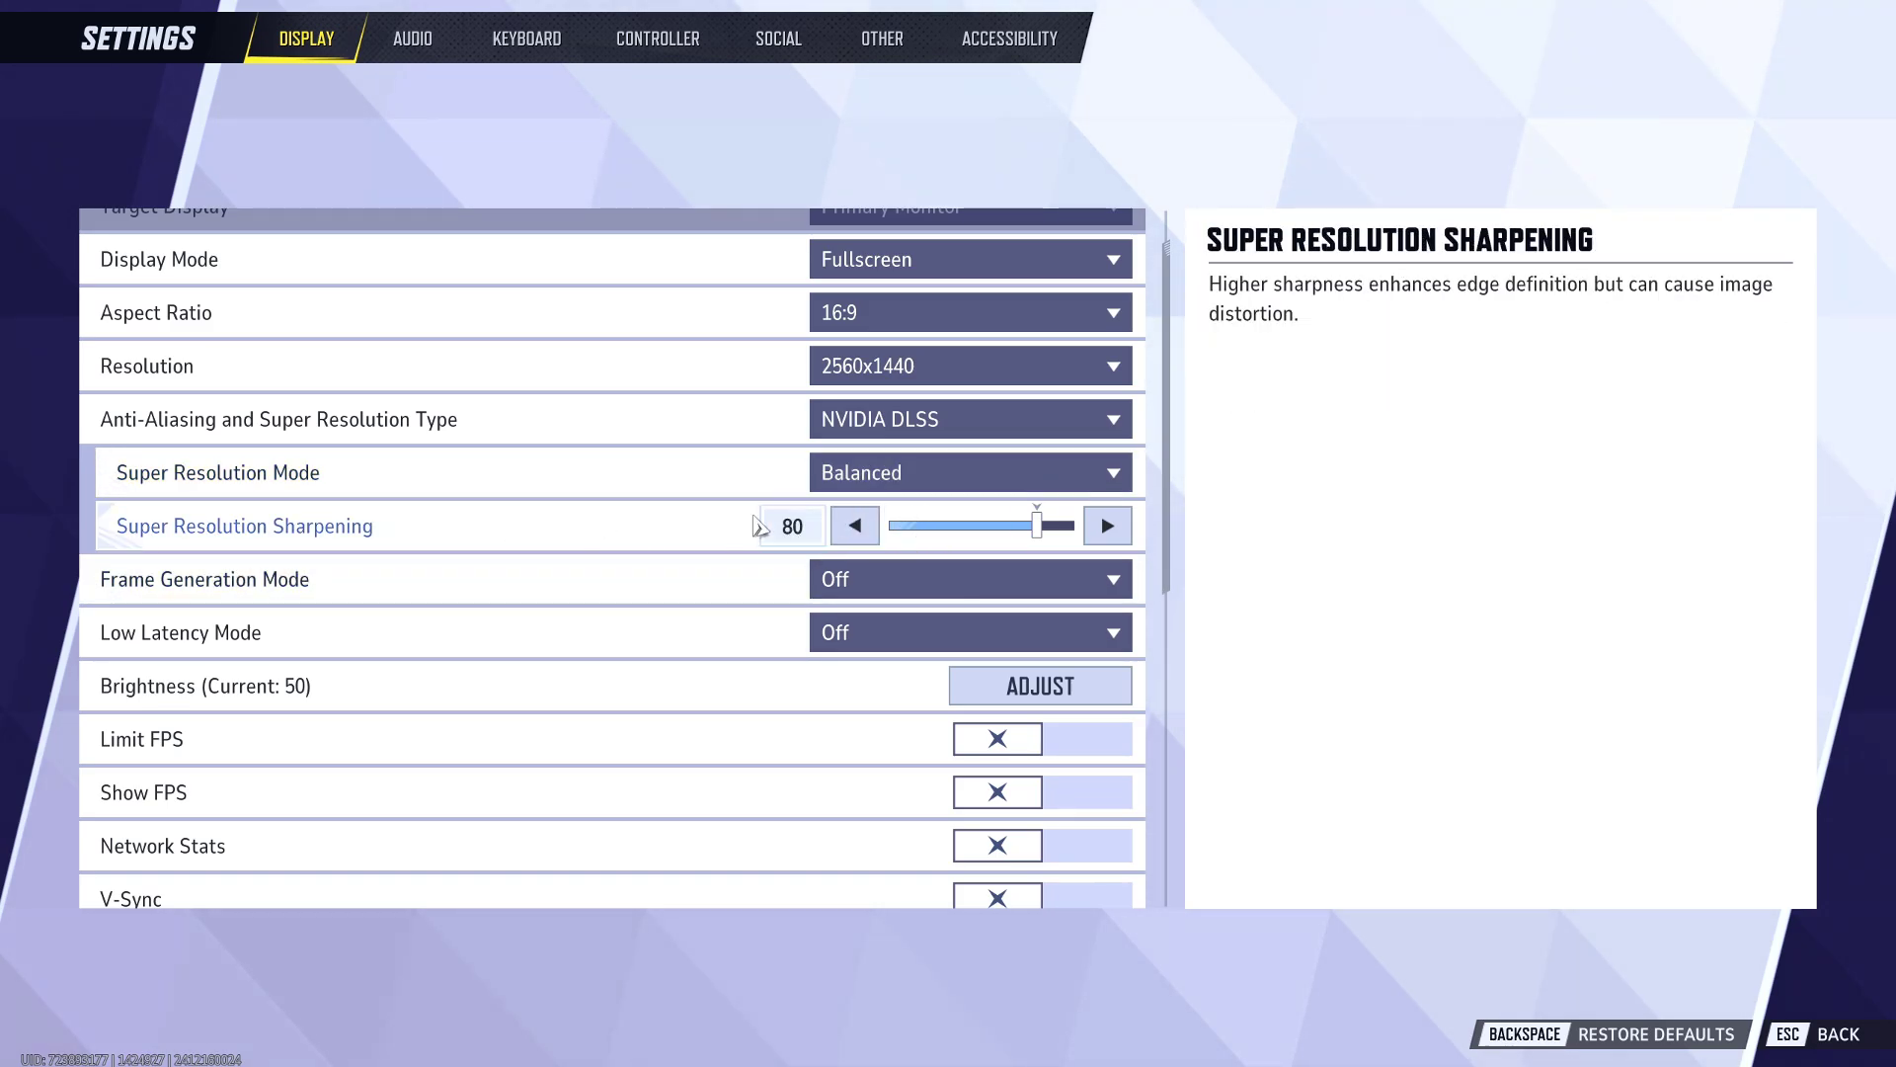
{"action": "scroll", "coordinate": [662, 575], "scroll_direction": "down", "scroll_amount": 1}
{"action": "scroll", "coordinate": [885, 616], "scroll_direction": "down", "scroll_amount": 1}
{"action": "scroll", "coordinate": [848, 602], "scroll_direction": "down", "scroll_amount": 2}
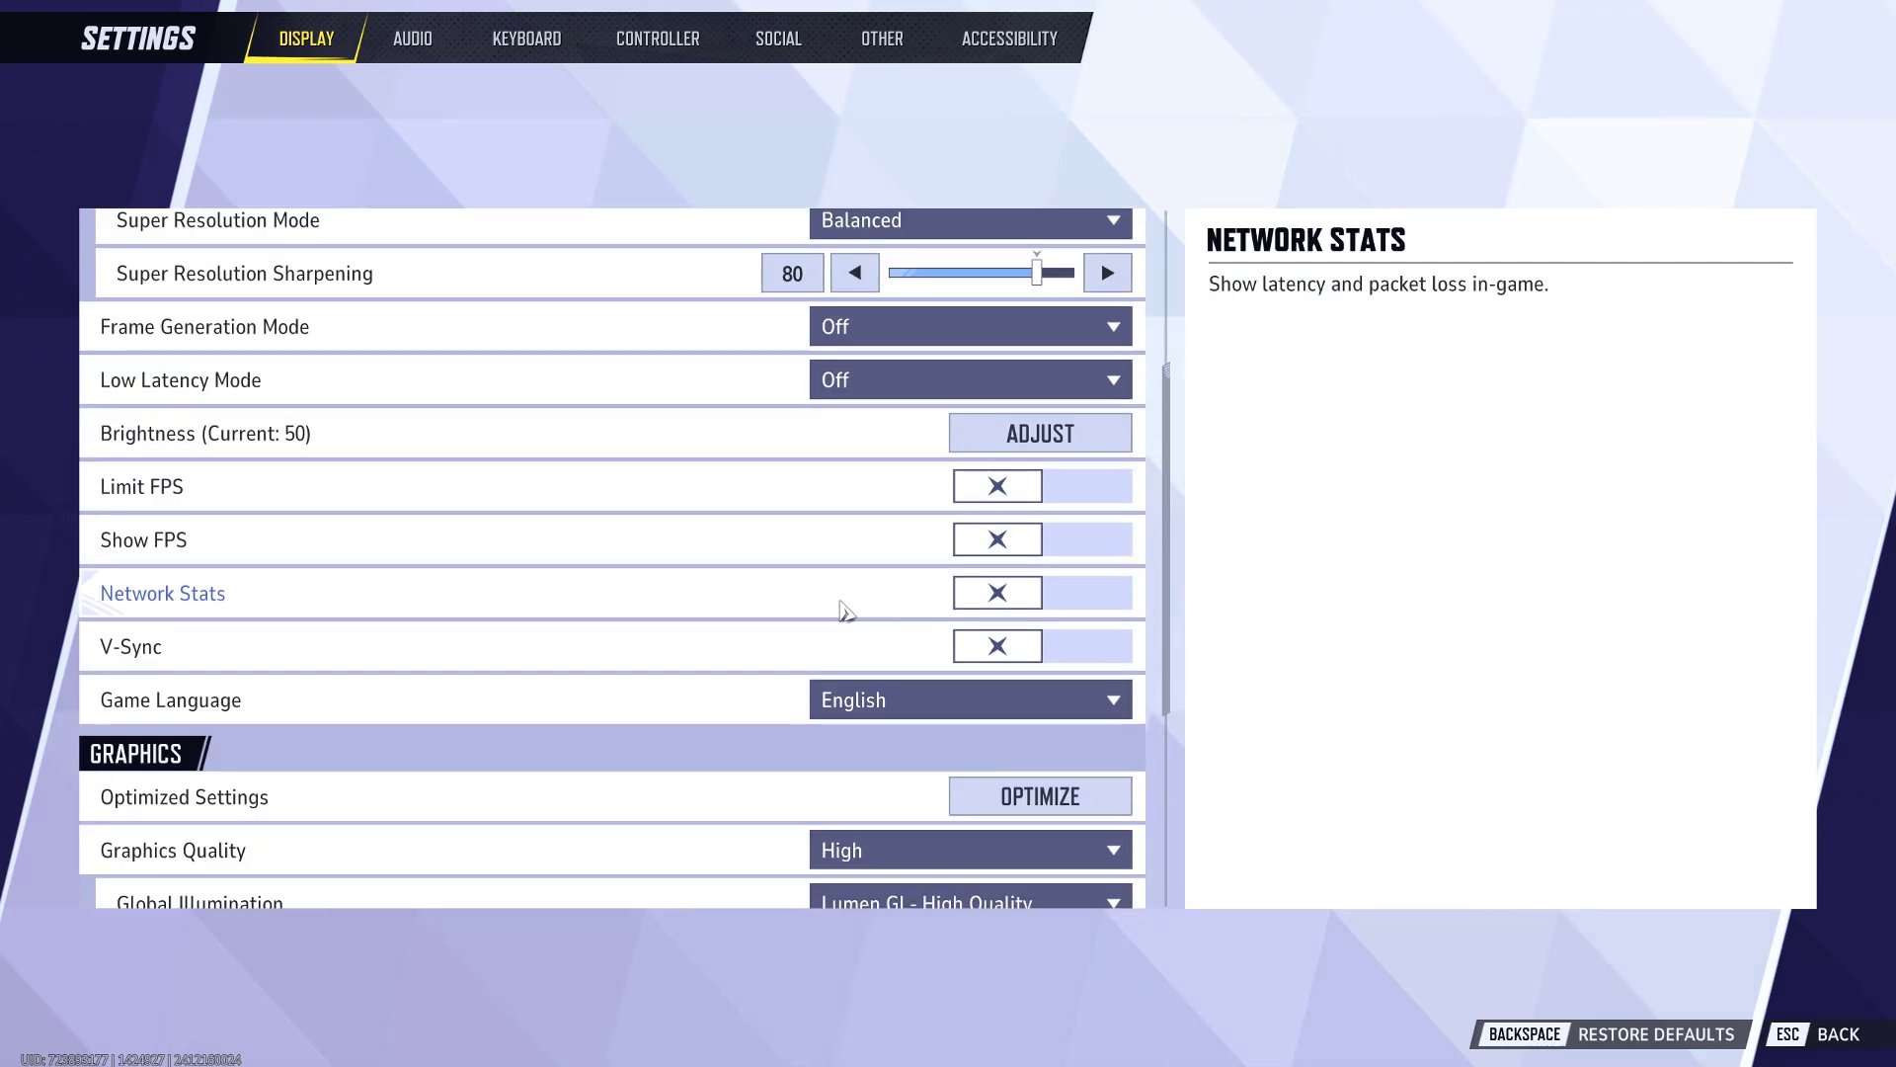
{"action": "scroll", "coordinate": [842, 599], "scroll_direction": "down", "scroll_amount": 3}
{"action": "scroll", "coordinate": [904, 652], "scroll_direction": "down", "scroll_amount": 2}
{"action": "scroll", "coordinate": [914, 608], "scroll_direction": "down", "scroll_amount": 1}
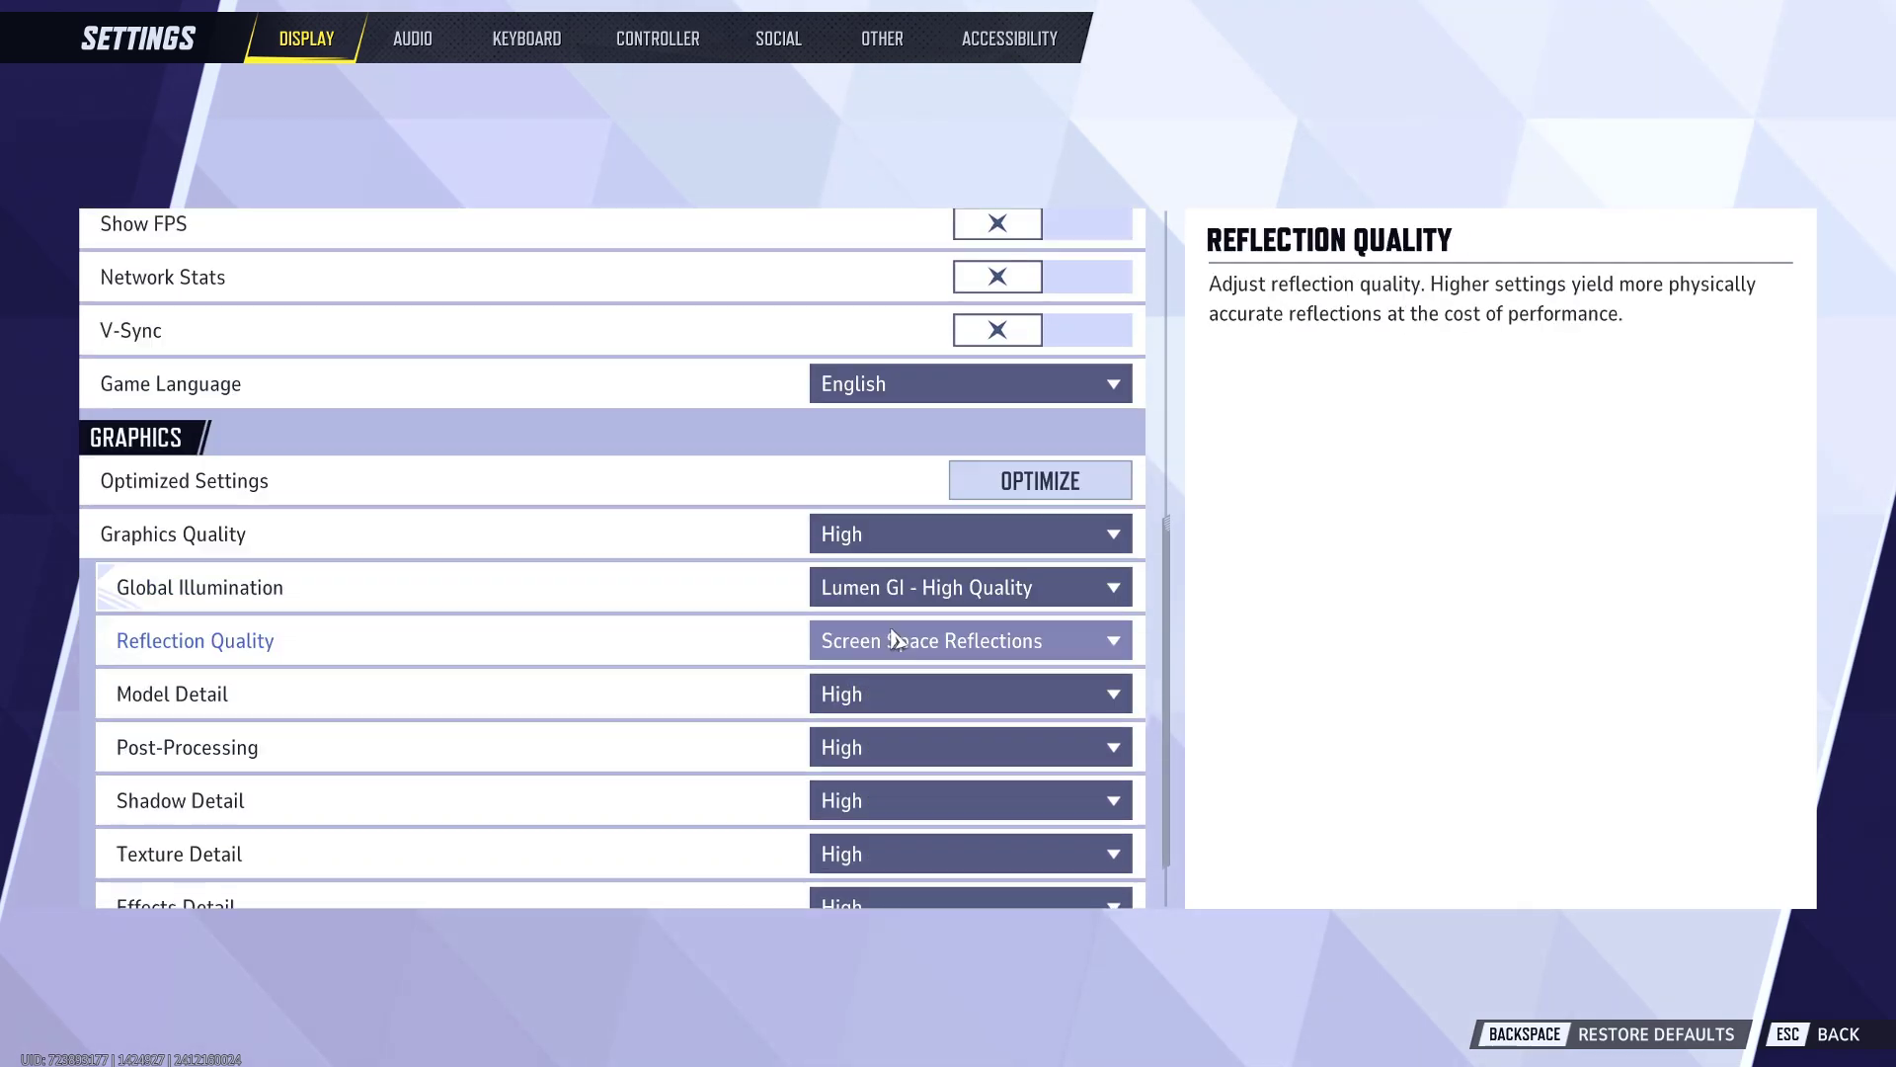
{"action": "scroll", "coordinate": [906, 692], "scroll_direction": "down", "scroll_amount": 1}
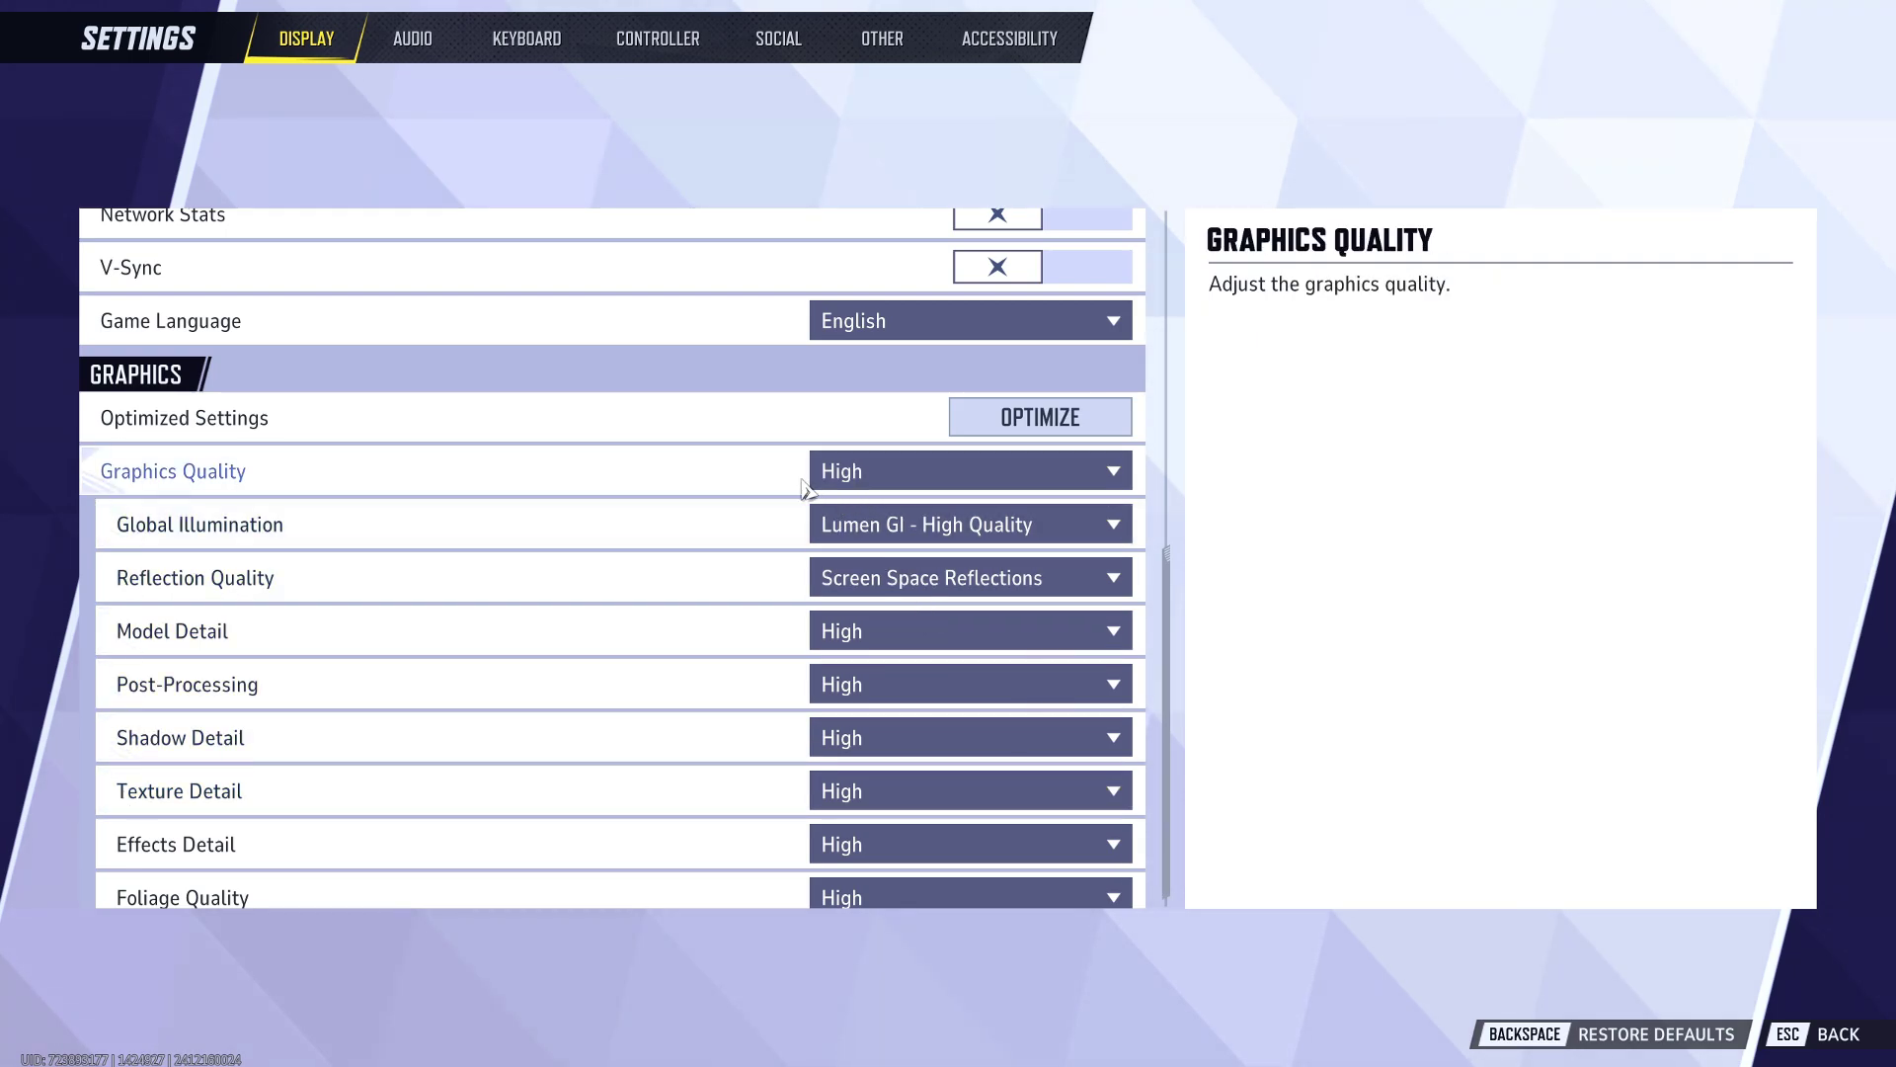
Scroll back up through the unchanged settings and return to the home screen with ESC BACK
{"action": "scroll", "coordinate": [973, 548], "scroll_direction": "down", "scroll_amount": 1}
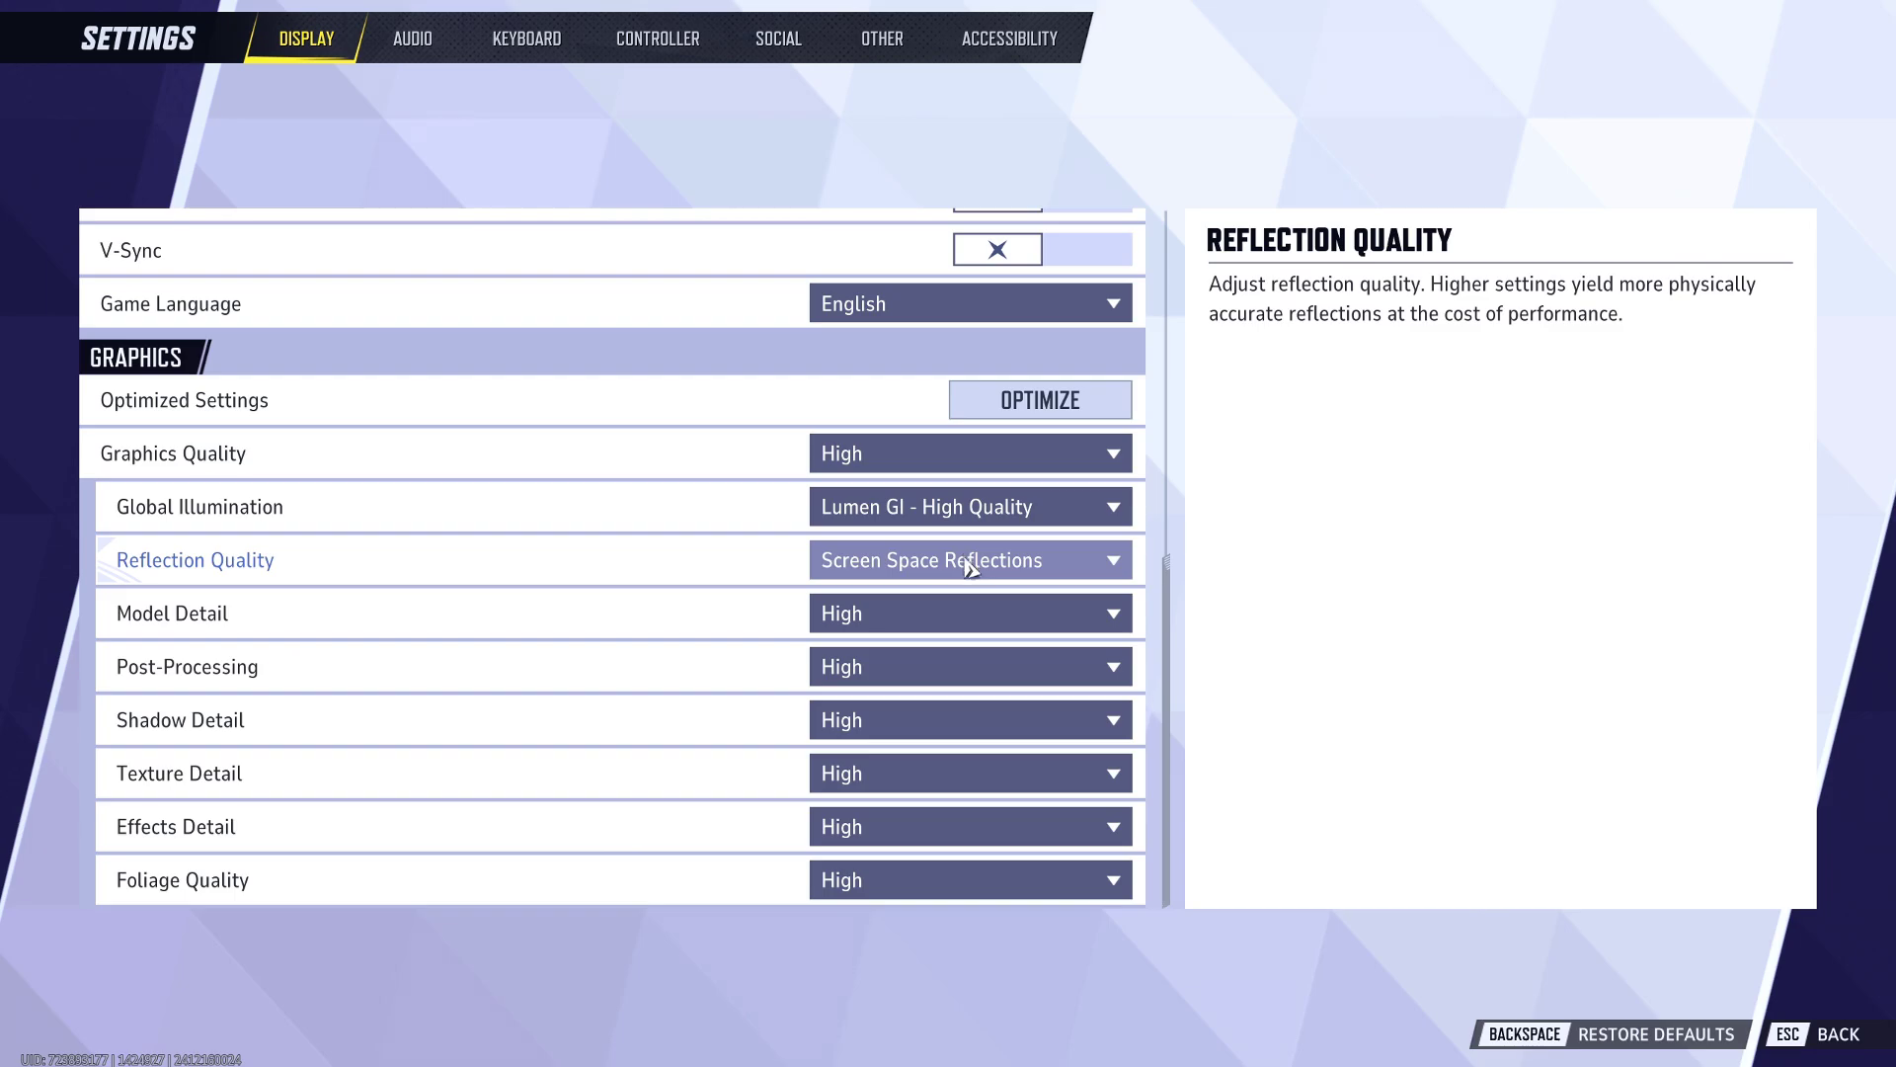
{"action": "scroll", "coordinate": [691, 612], "scroll_direction": "up", "scroll_amount": 3}
{"action": "scroll", "coordinate": [499, 553], "scroll_direction": "up", "scroll_amount": 1}
{"action": "scroll", "coordinate": [563, 542], "scroll_direction": "up", "scroll_amount": 1}
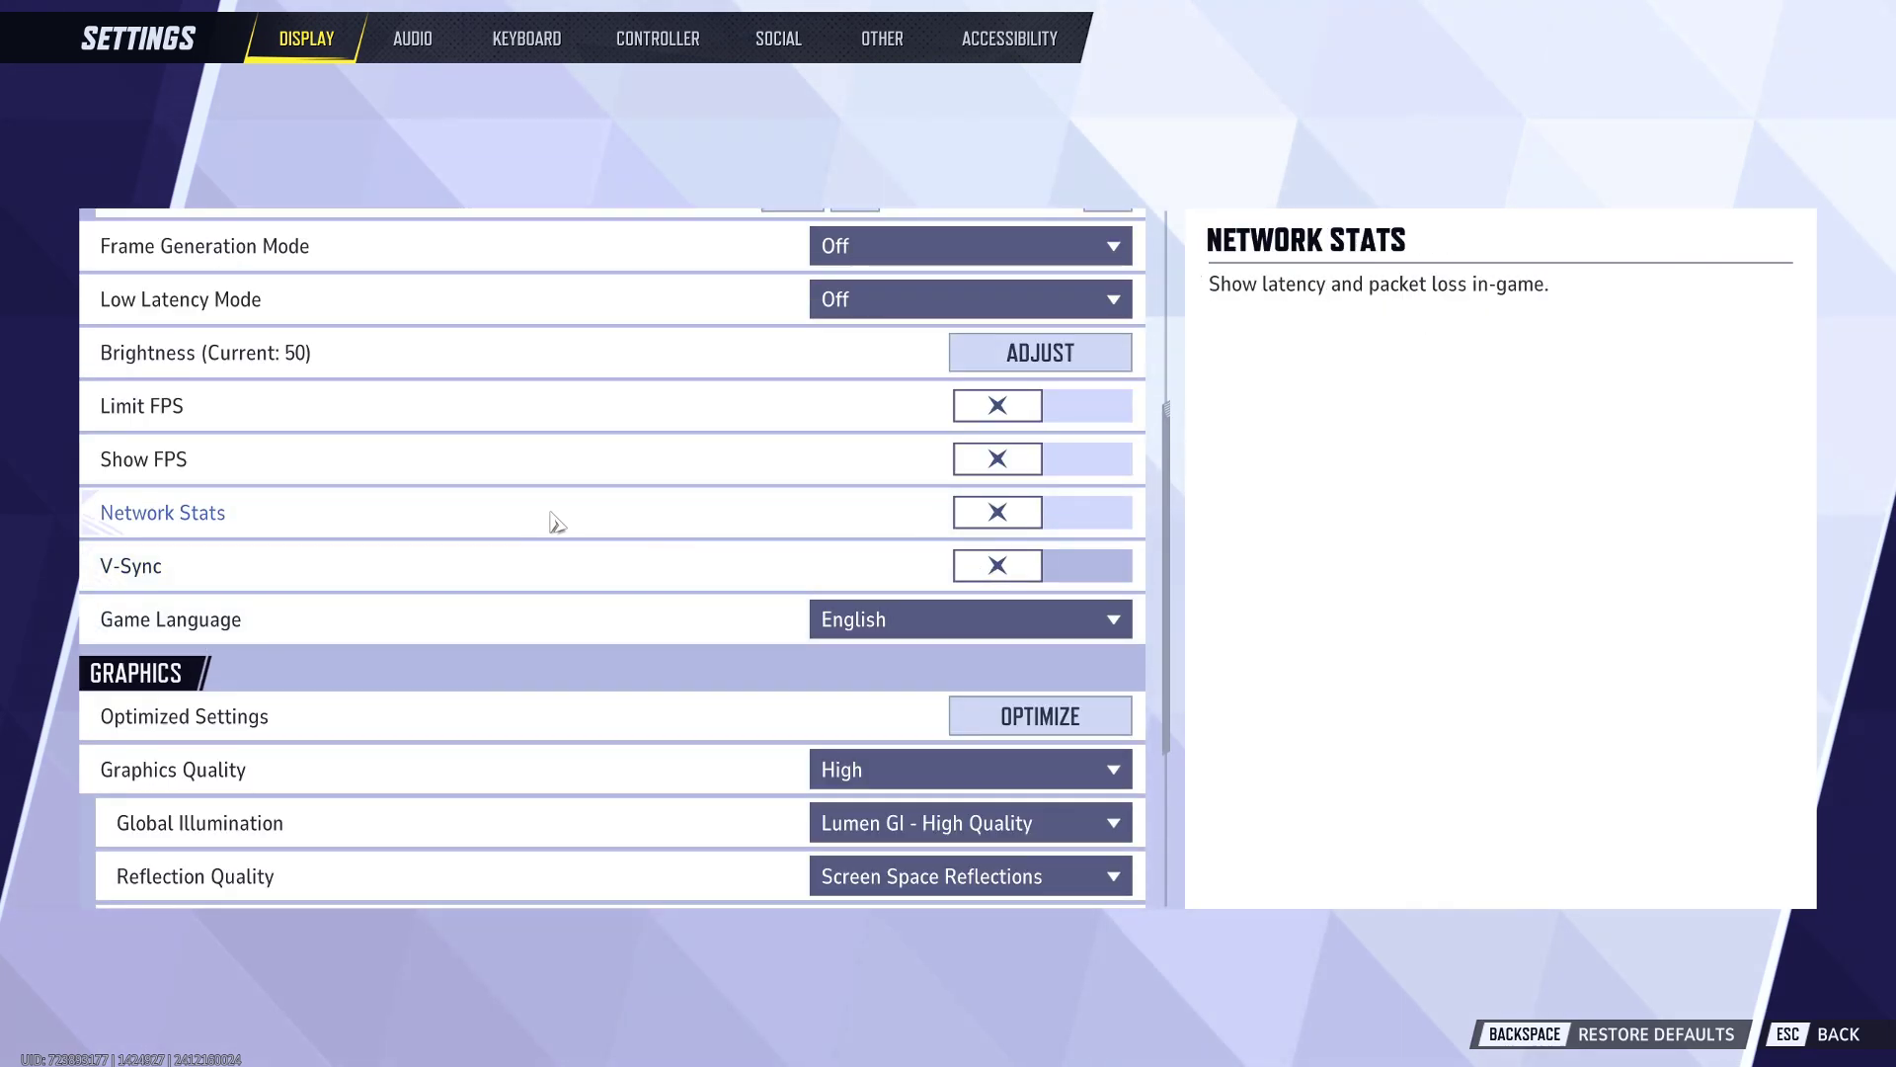
{"action": "scroll", "coordinate": [603, 489], "scroll_direction": "up", "scroll_amount": 1}
{"action": "scroll", "coordinate": [626, 487], "scroll_direction": "up", "scroll_amount": 2}
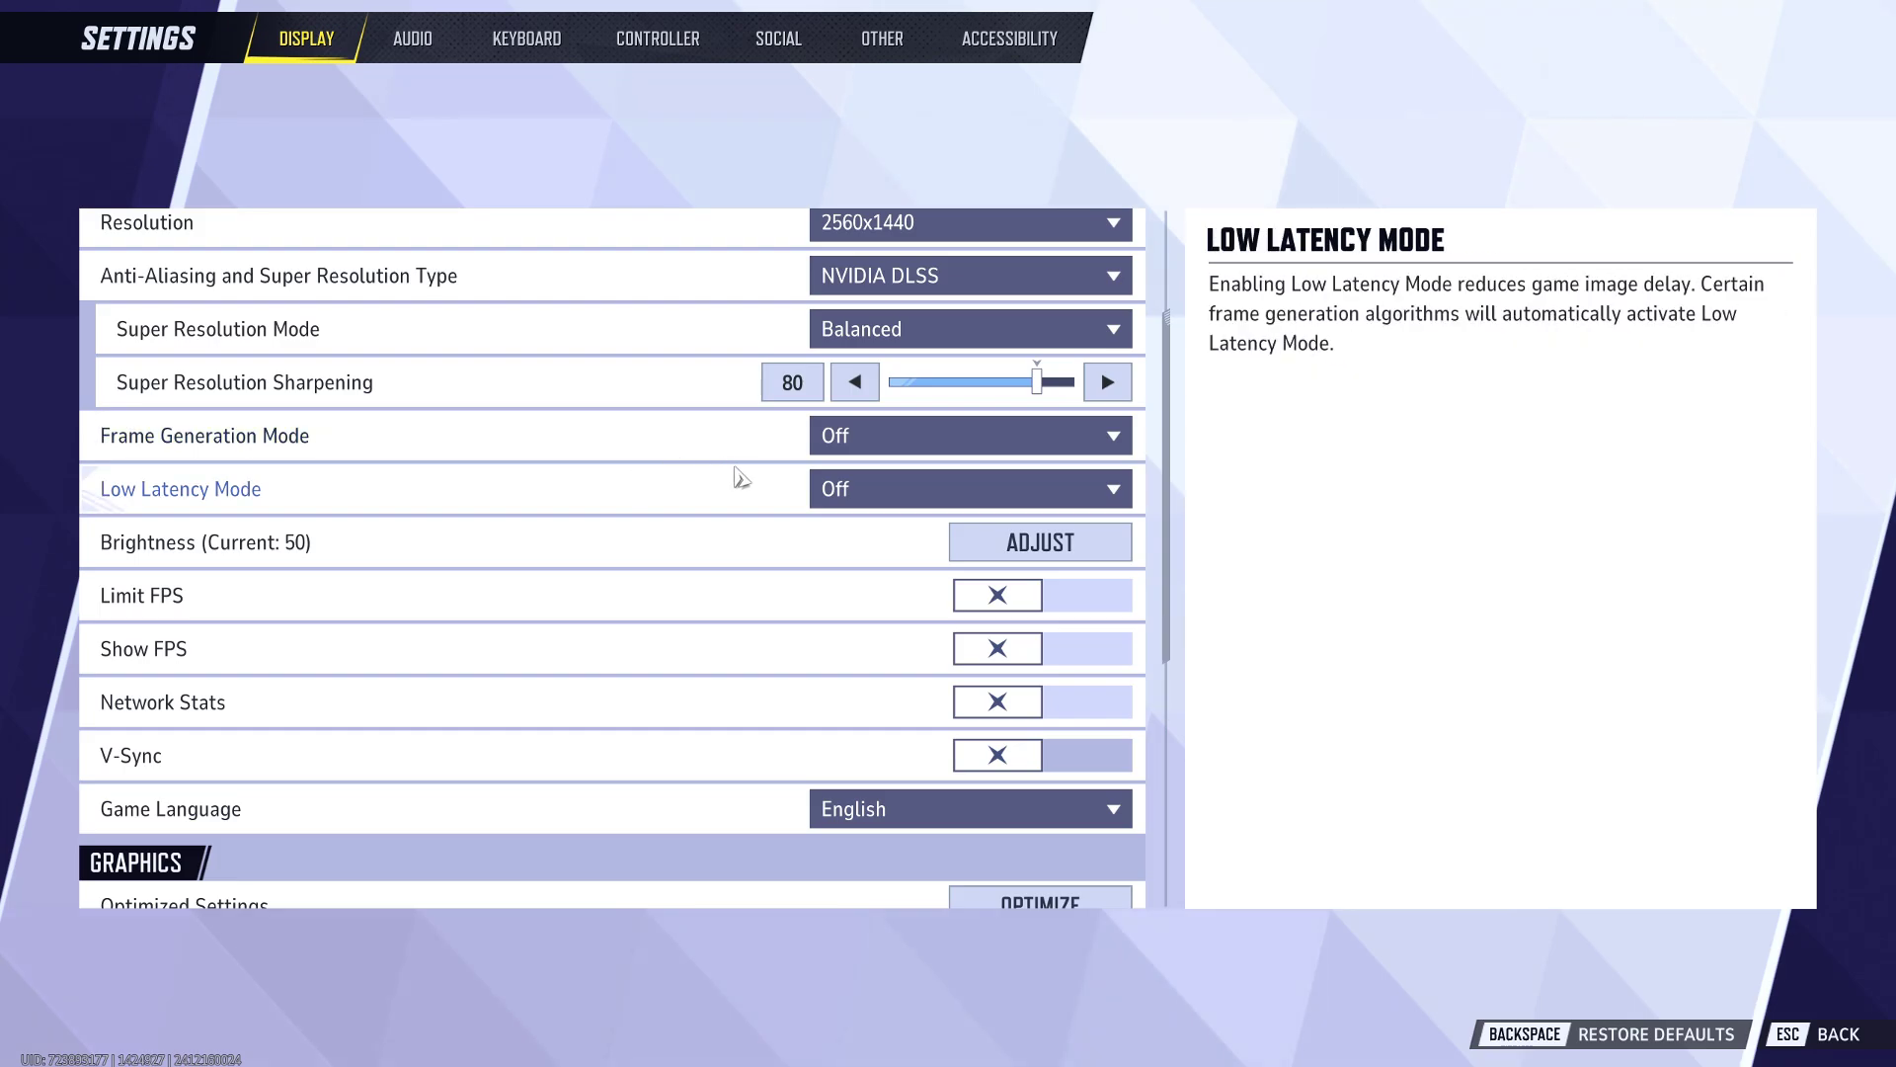
{"action": "scroll", "coordinate": [721, 484], "scroll_direction": "up", "scroll_amount": 1}
{"action": "scroll", "coordinate": [716, 518], "scroll_direction": "up", "scroll_amount": 1}
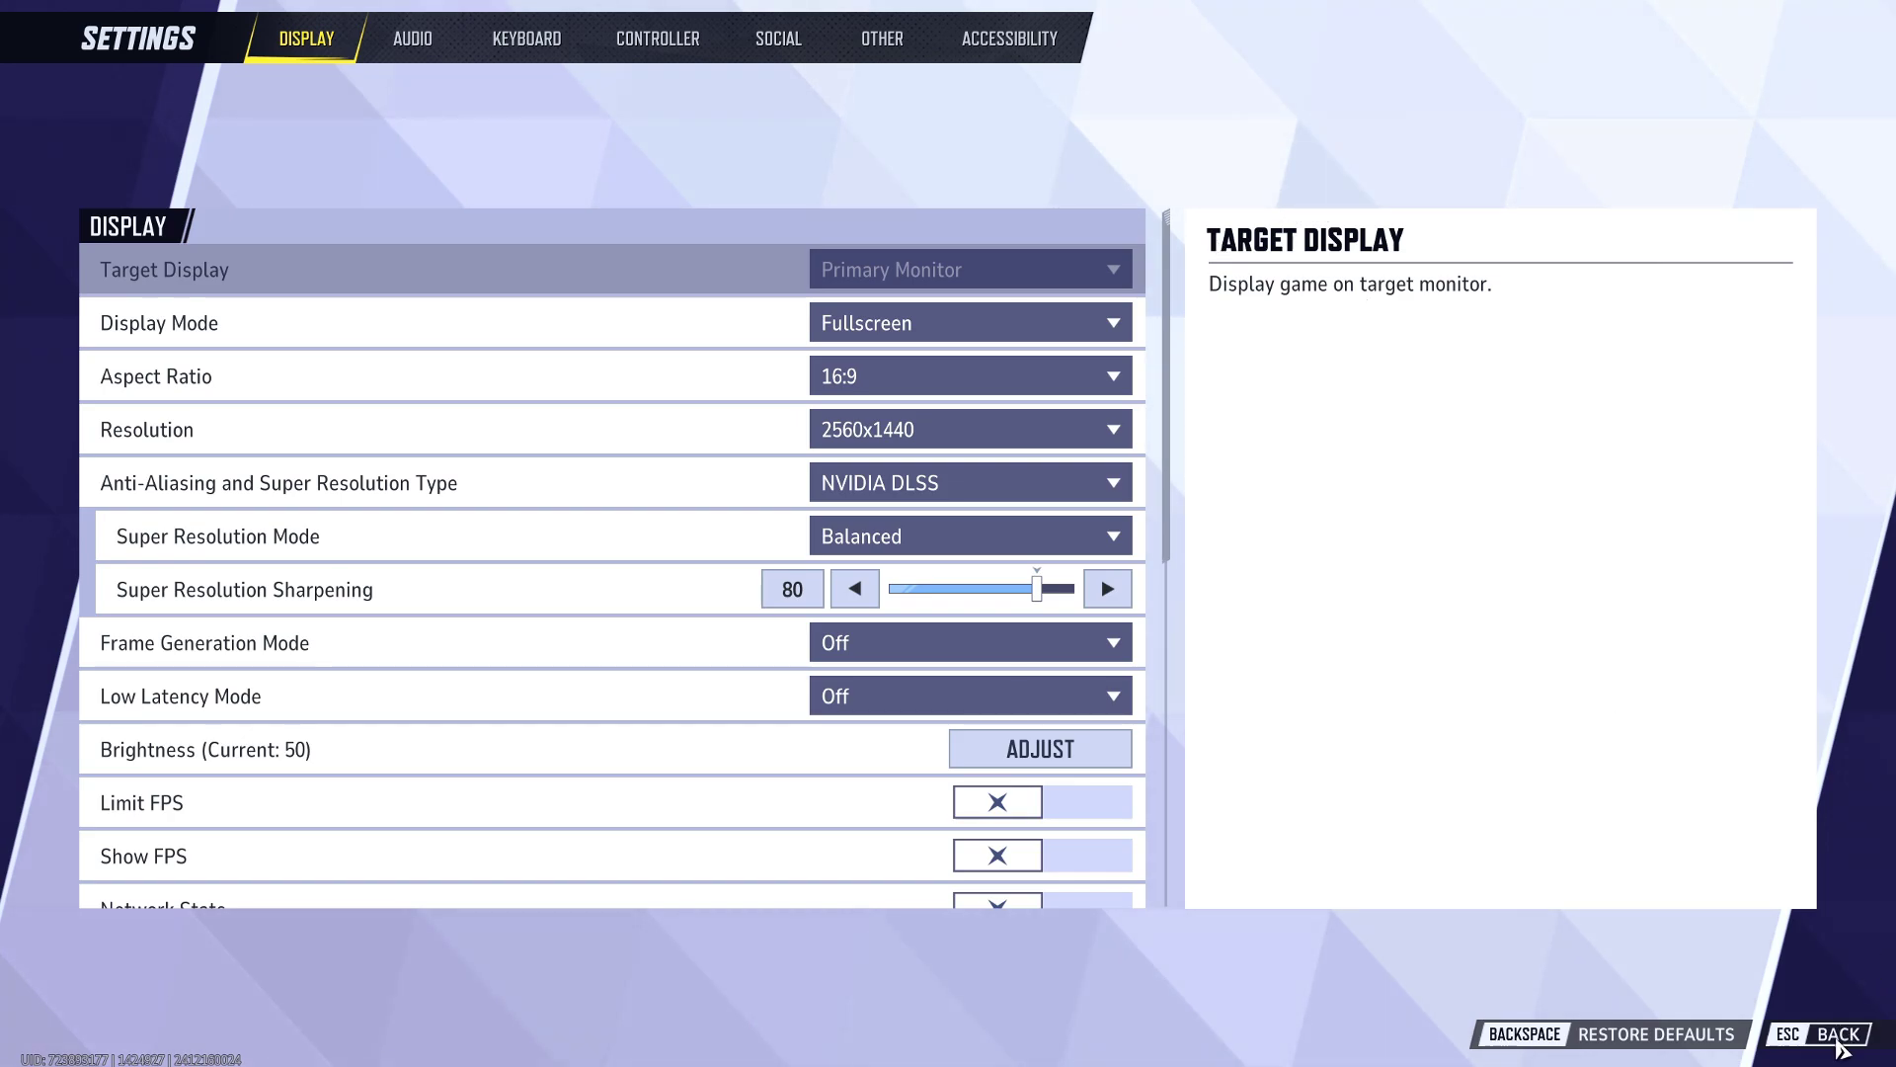
{"action": "left_click", "coordinate": [1855, 1029]}
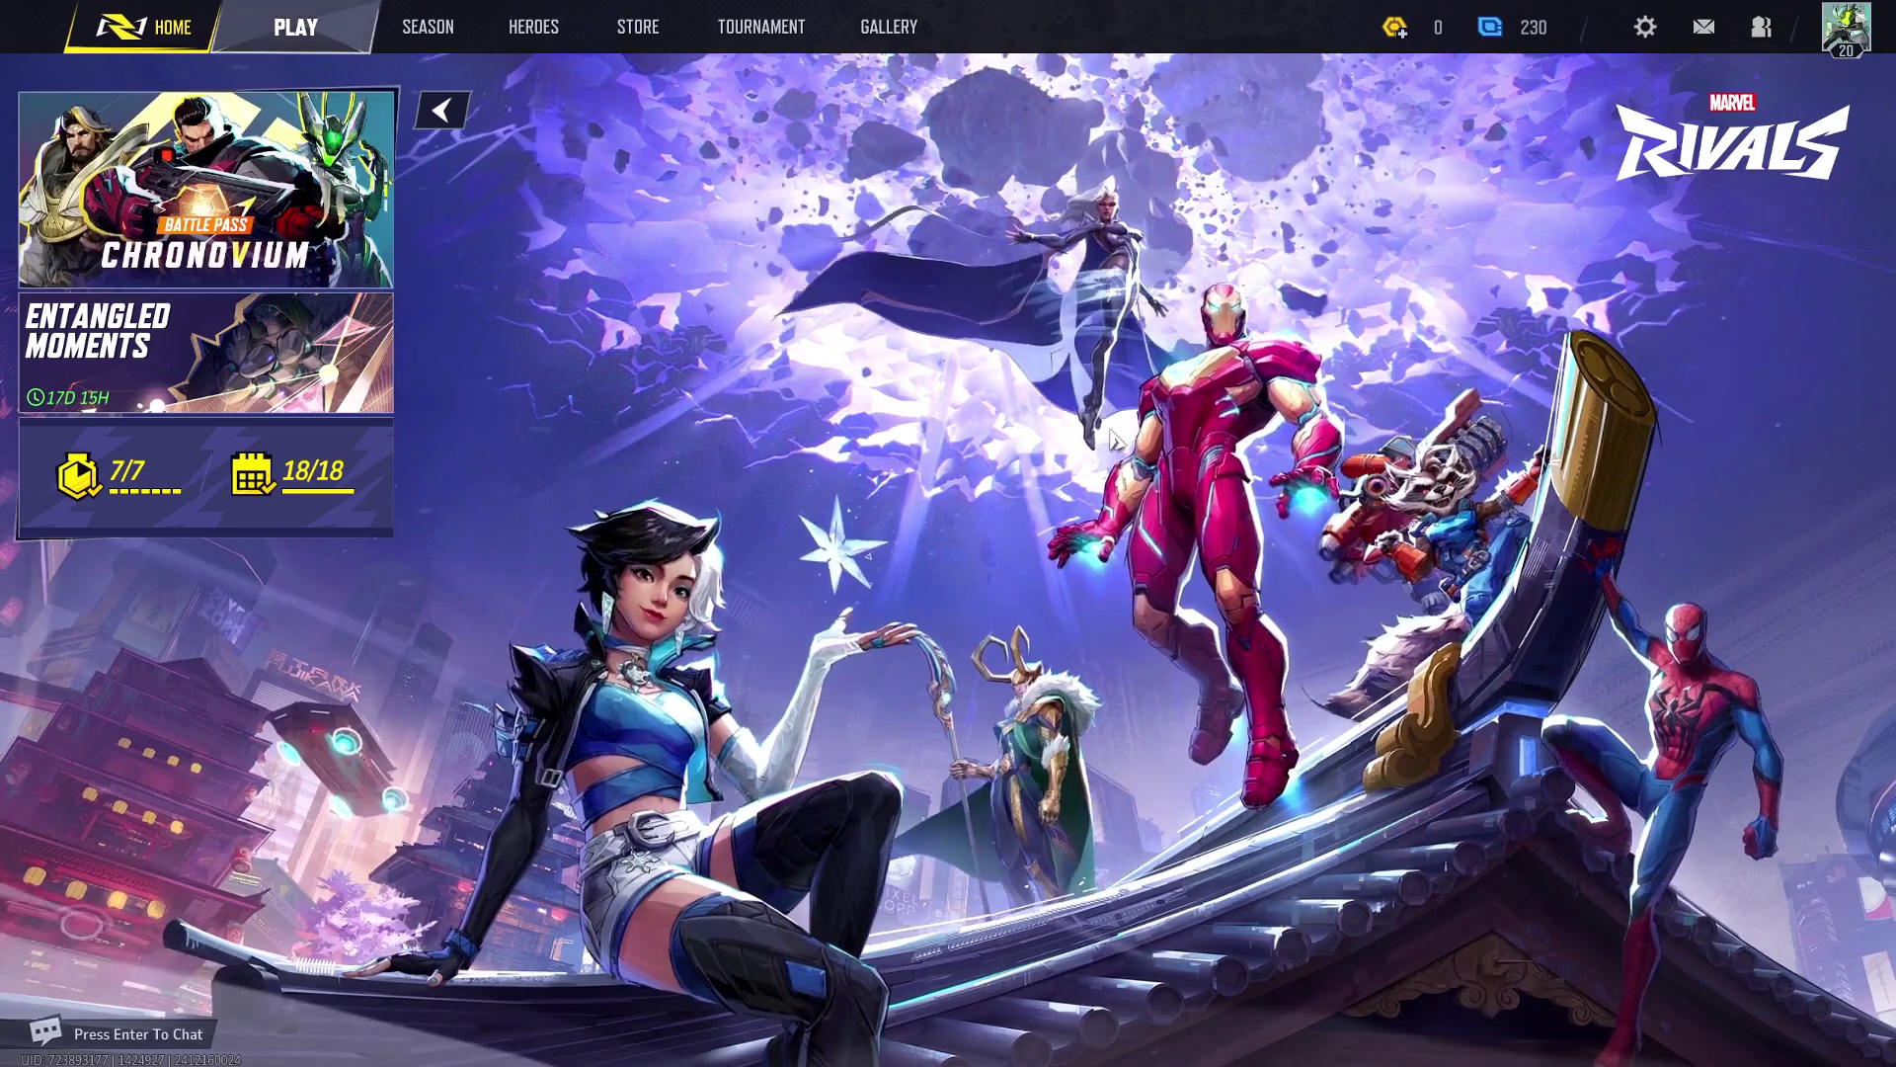